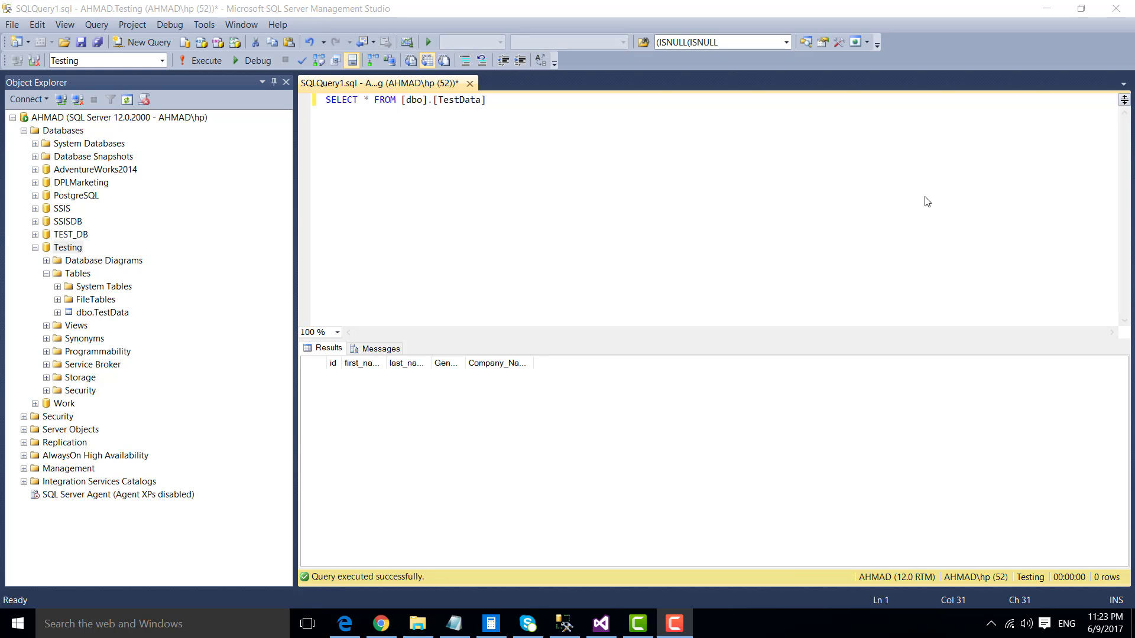
Open the C:\Files folder in File Explorer and view TestData_1.CSV in TextPad, then close it.
left_click(417, 624)
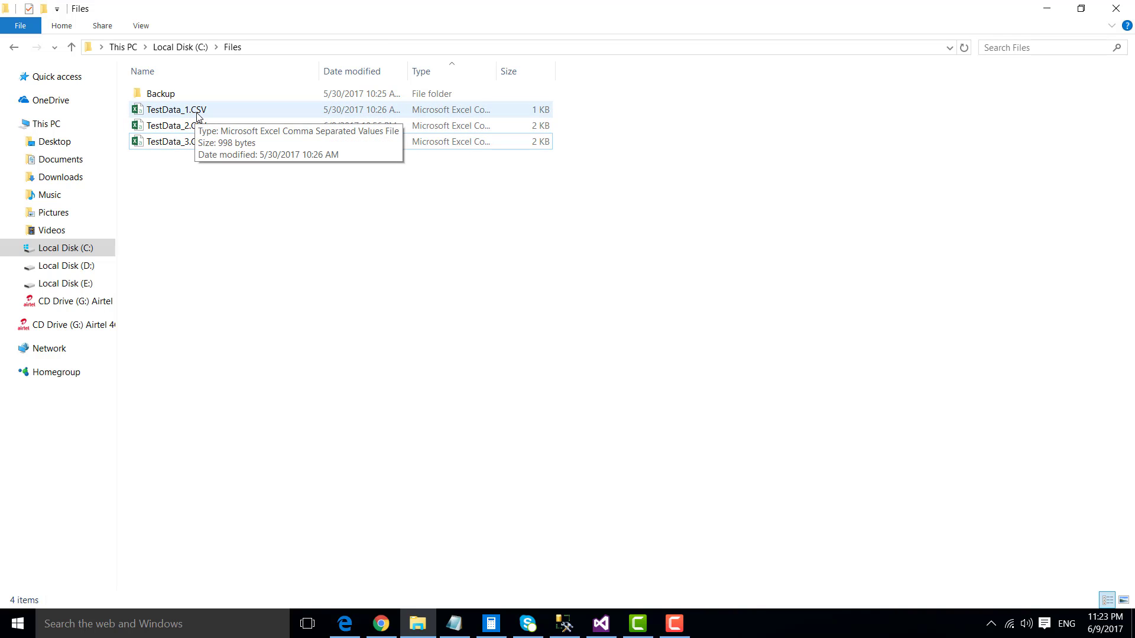
left_click(190, 142)
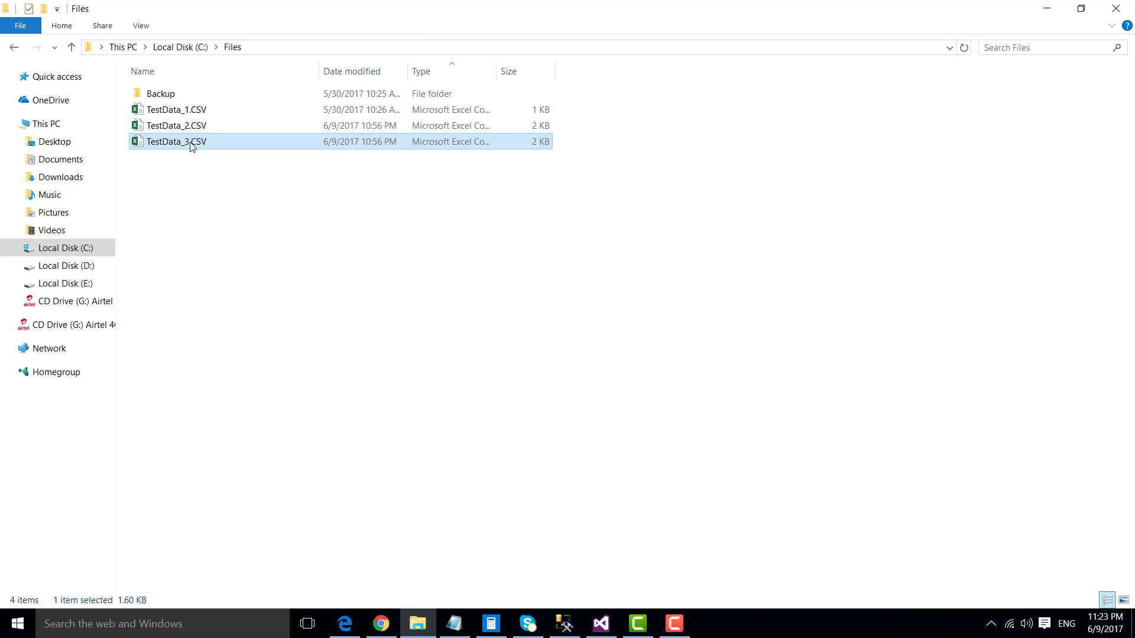
right_click(190, 142)
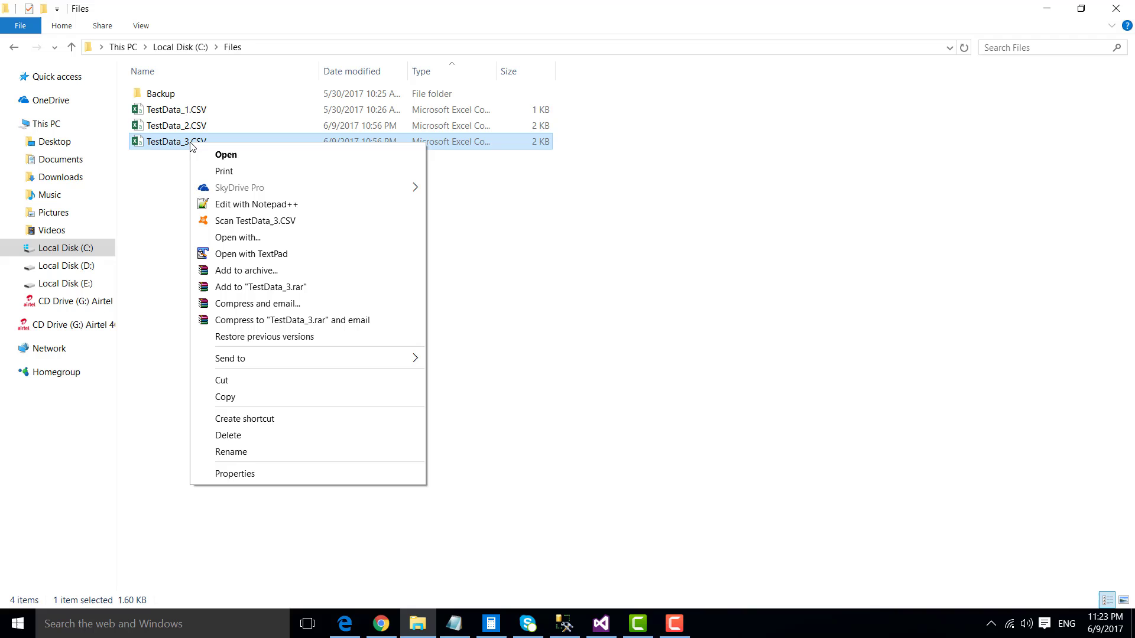
left_click(183, 111)
right_click(184, 111)
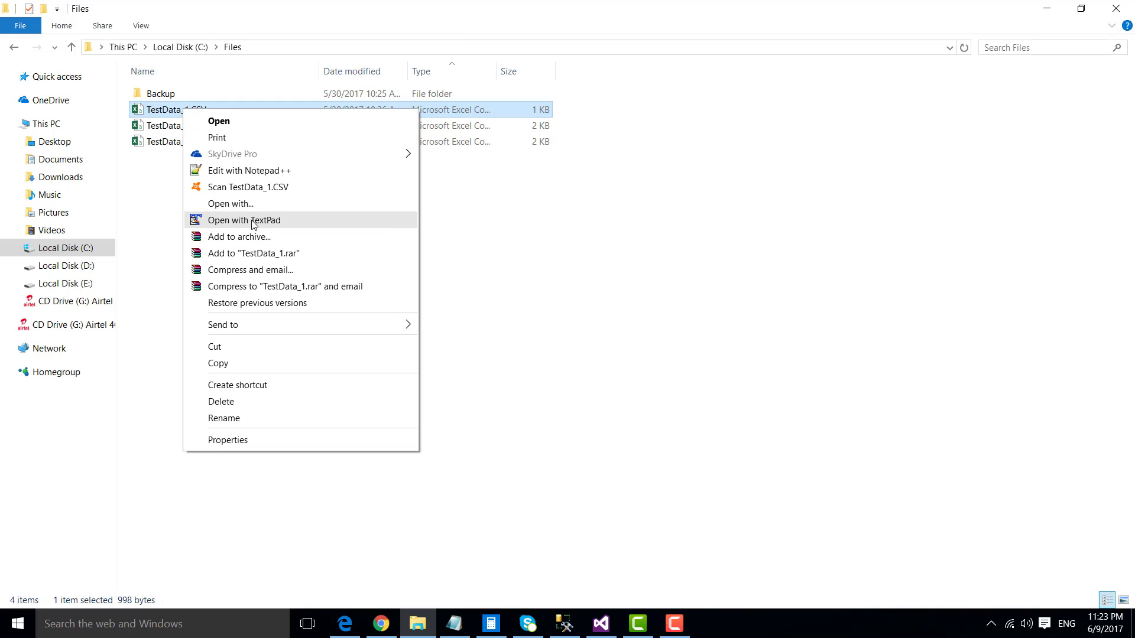
left_click(252, 221)
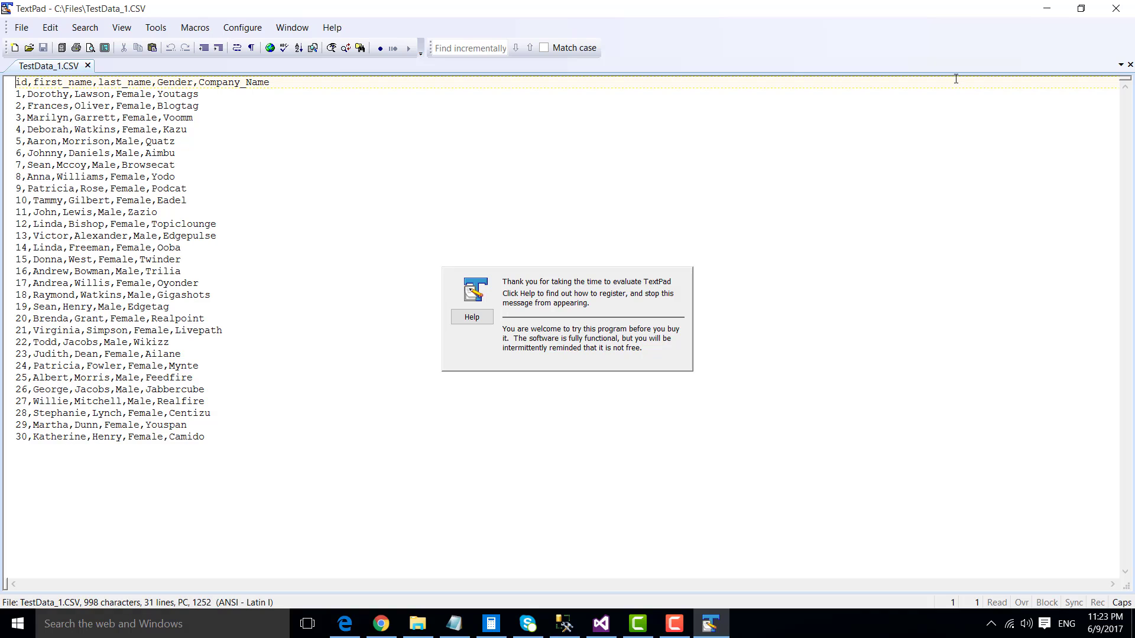
left_click(1117, 8)
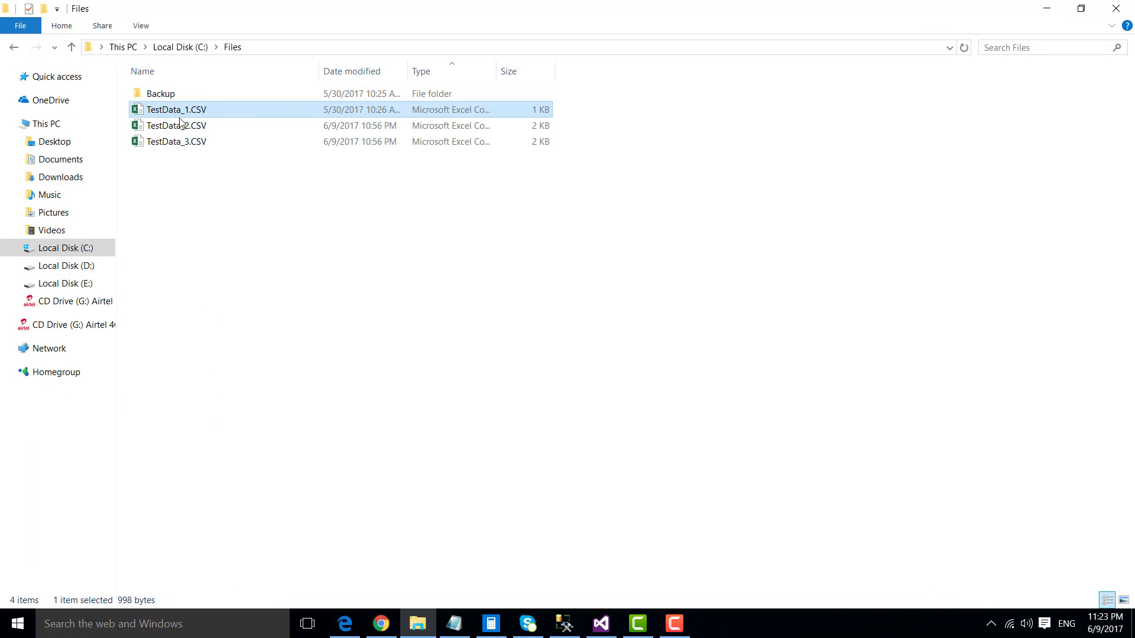
View the contents of TestData_2.CSV in TextPad and close it.
right_click(195, 127)
left_click(275, 238)
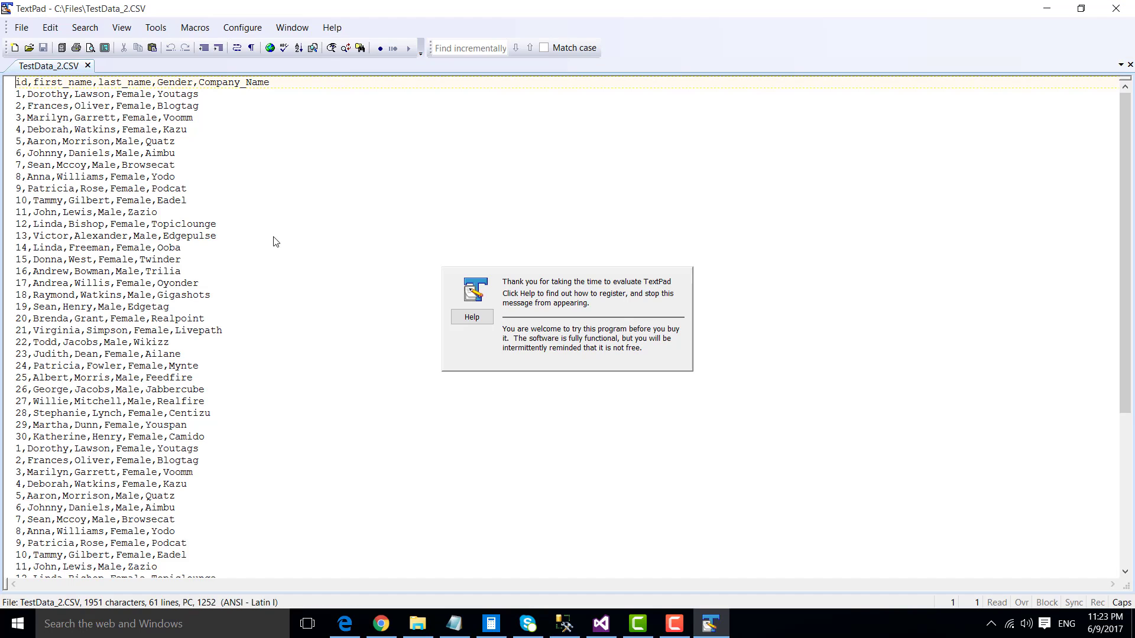
scroll(274, 237, "down", 3)
left_click(1116, 8)
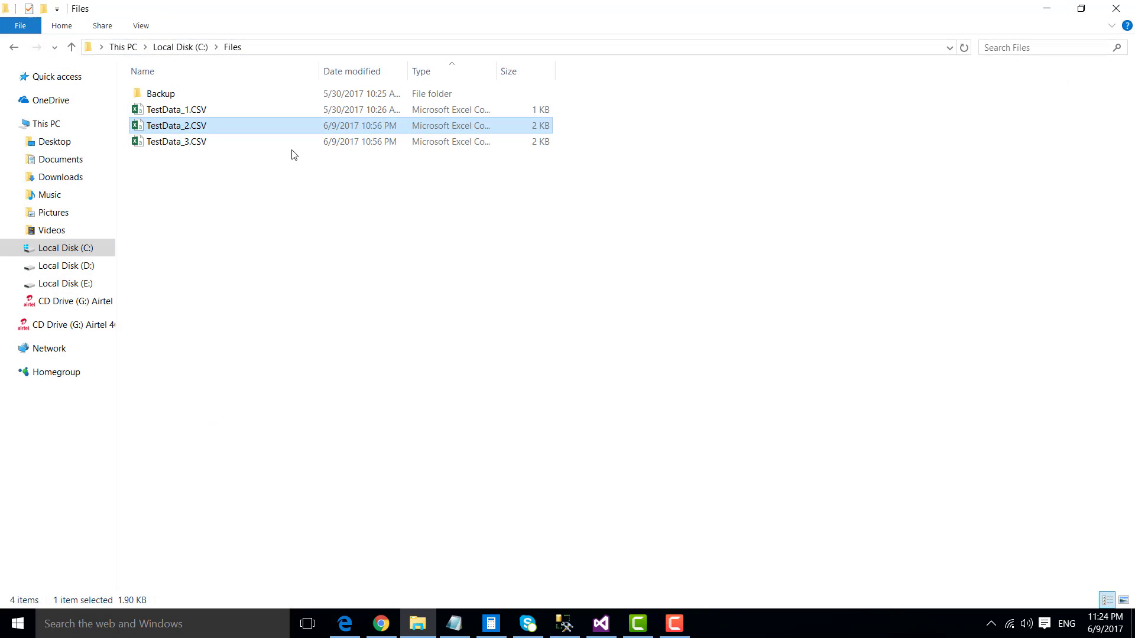
Examine the rows of TestData_3.CSV in Notepad++ from header to last line, close the file and return to the Files folder.
right_click(180, 141)
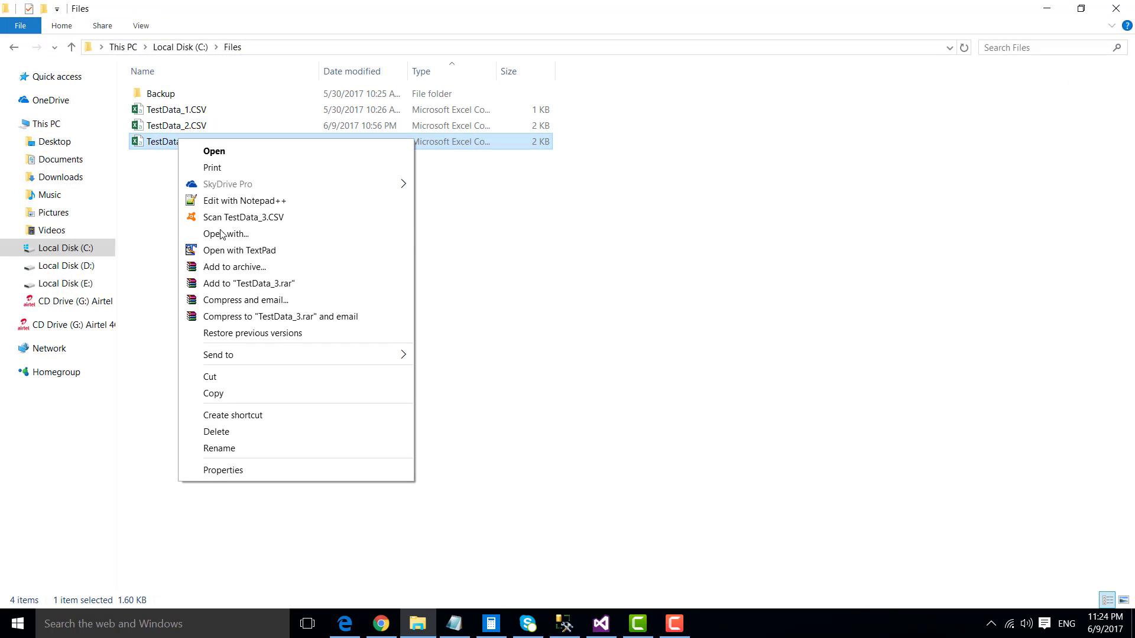
left_click(261, 202)
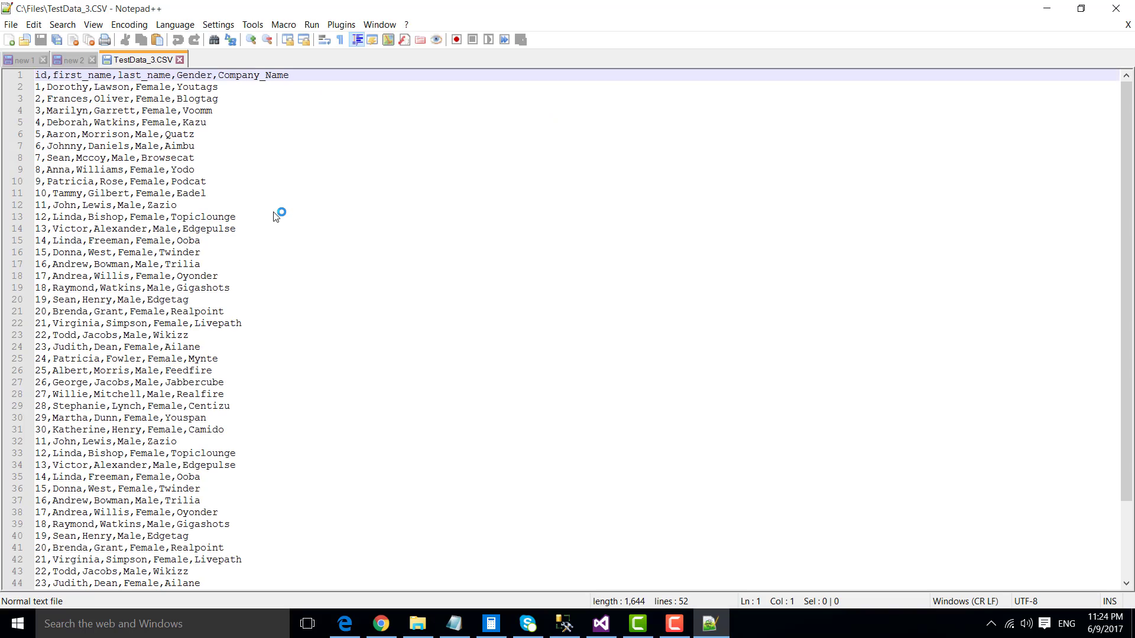
scroll(275, 214, "down", 3)
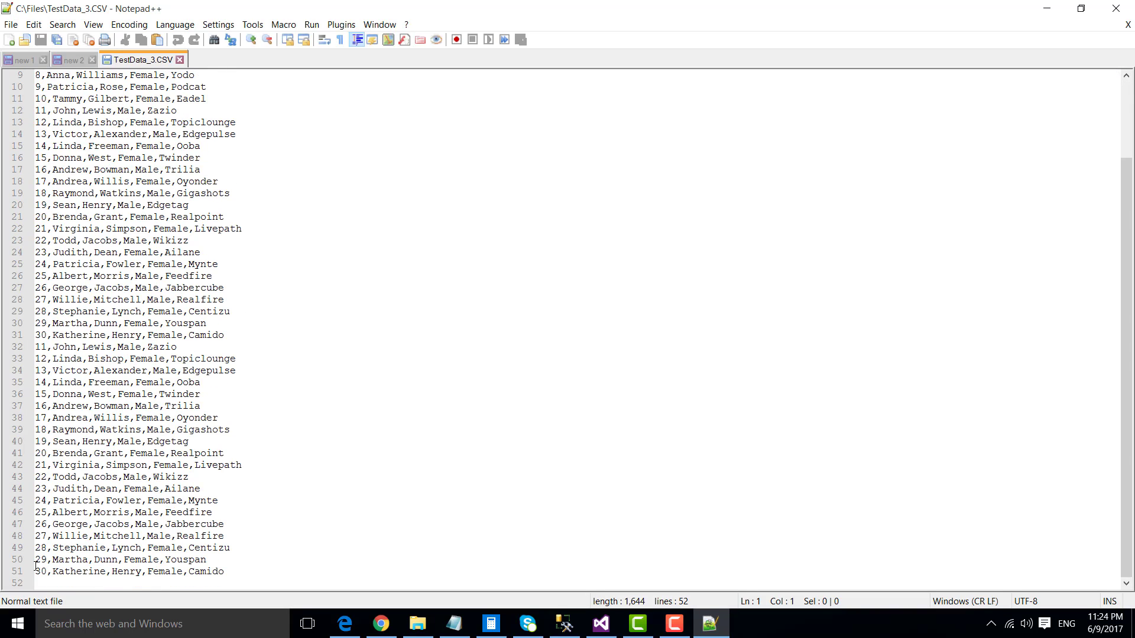
scroll(191, 426, "up", 3)
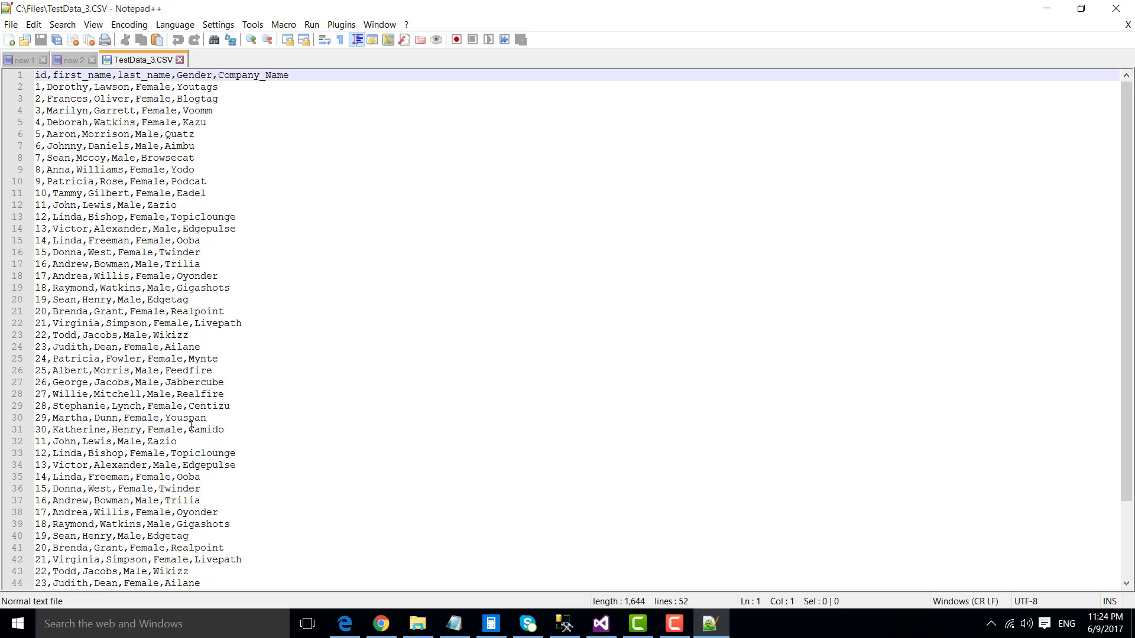
scroll(191, 427, "down", 3)
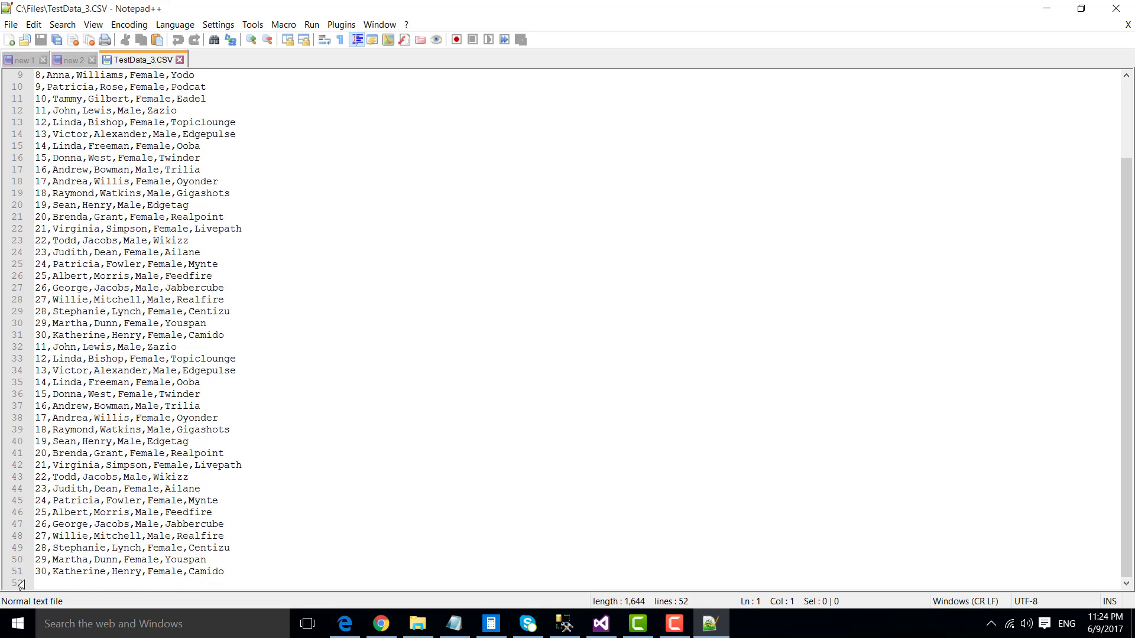
scroll(24, 296, "up", 3)
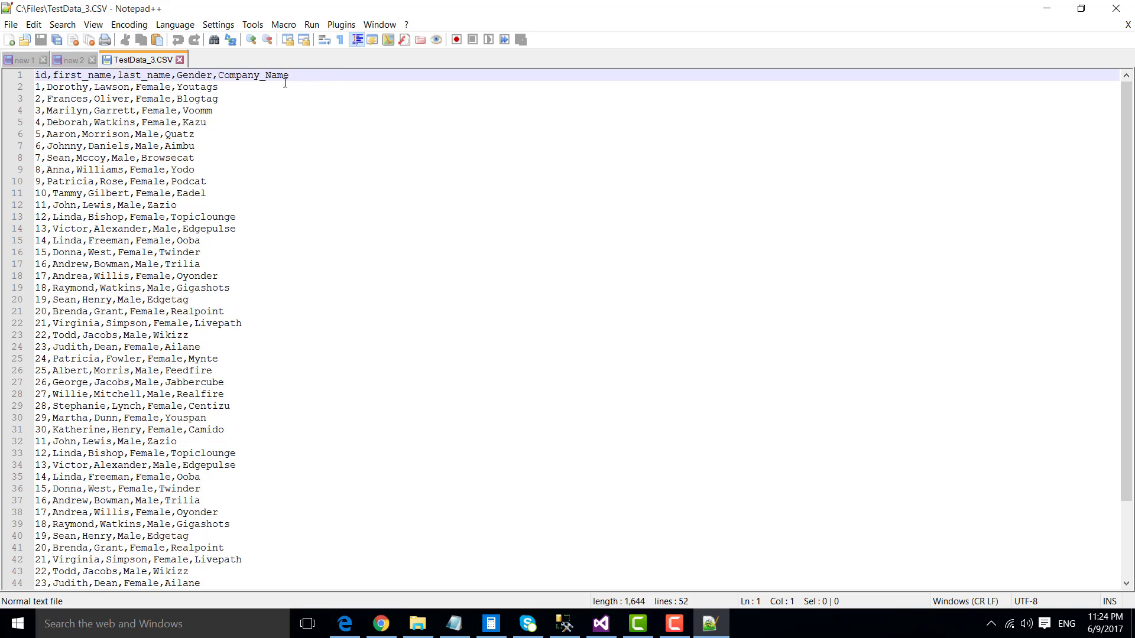
left_click(180, 59)
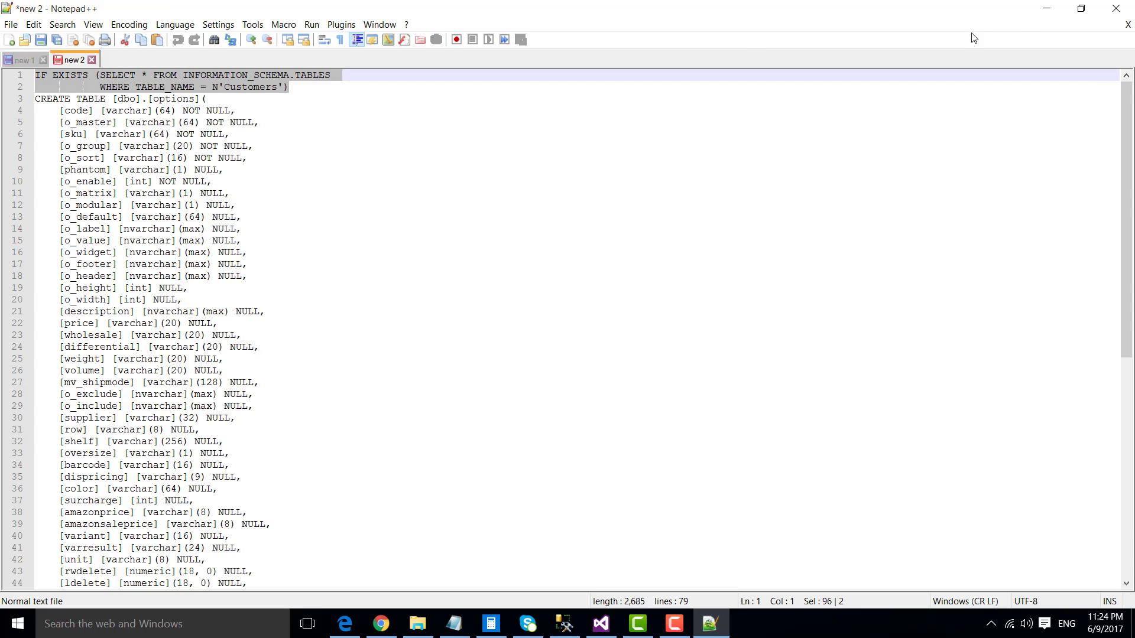
left_click(1046, 7)
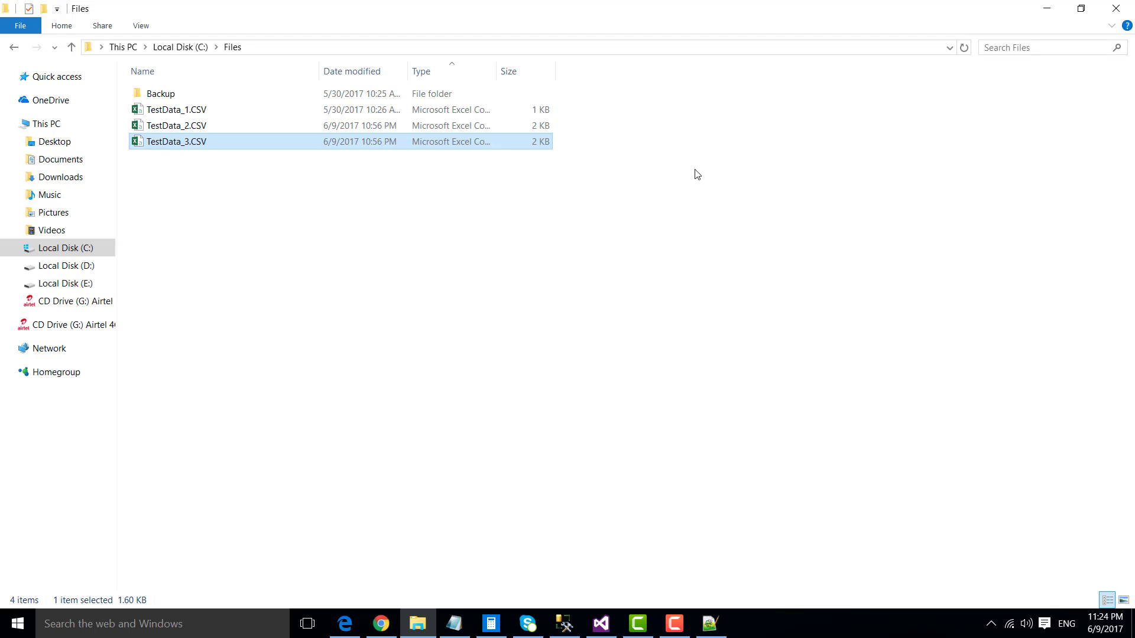
left_click(661, 236)
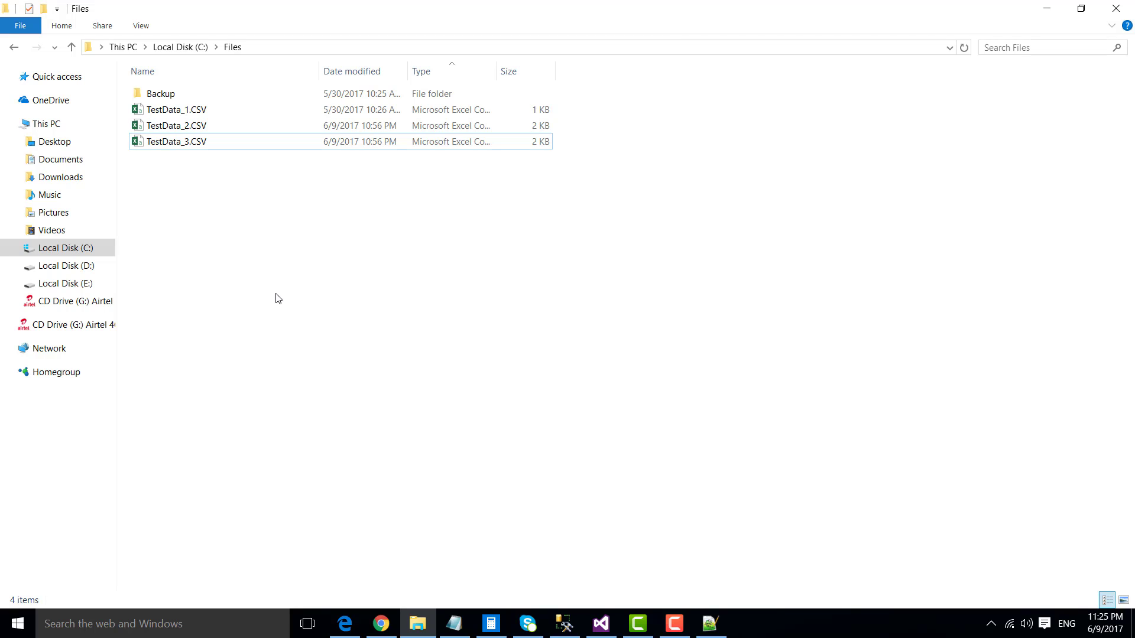
Switch to Visual Studio and add a package variable named FilePath with data type String.
left_click(602, 624)
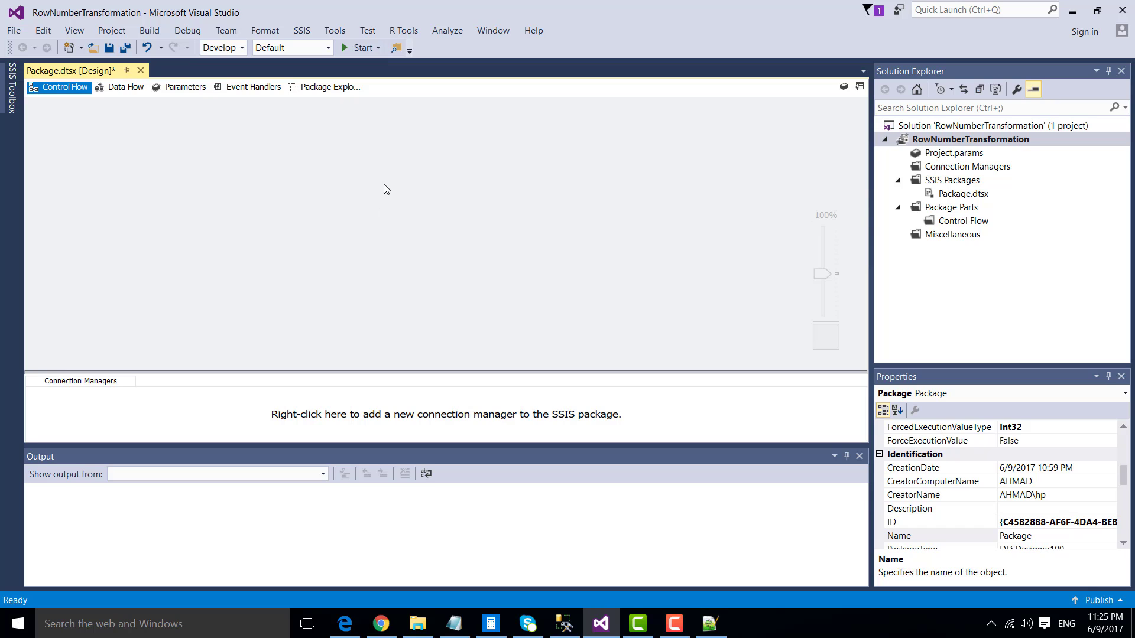
right_click(404, 158)
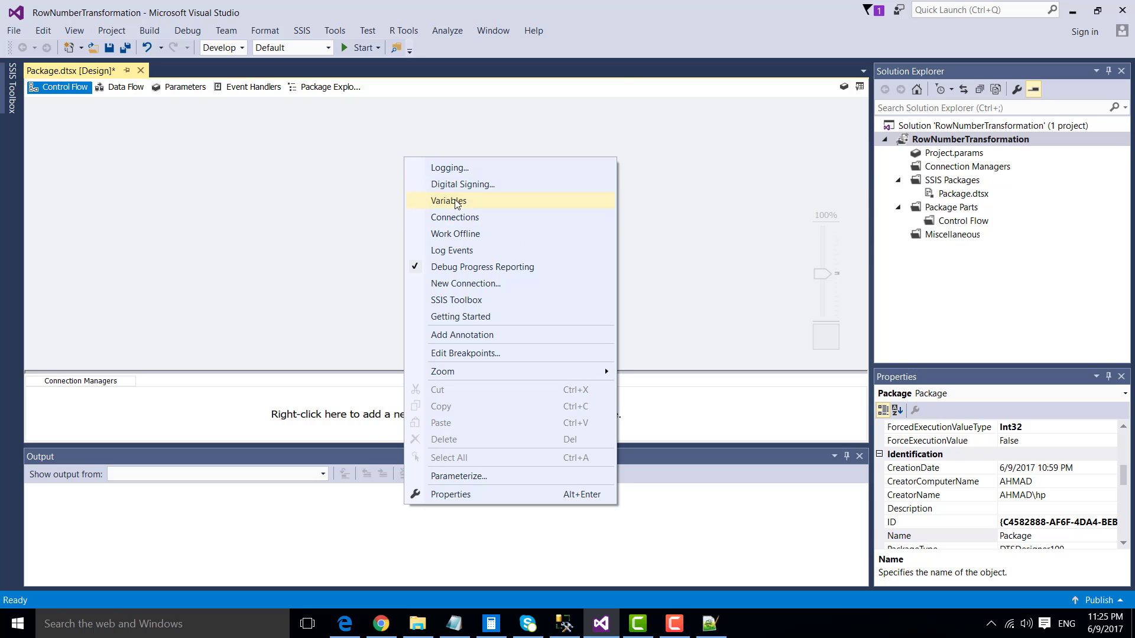
left_click(450, 202)
left_click(33, 90)
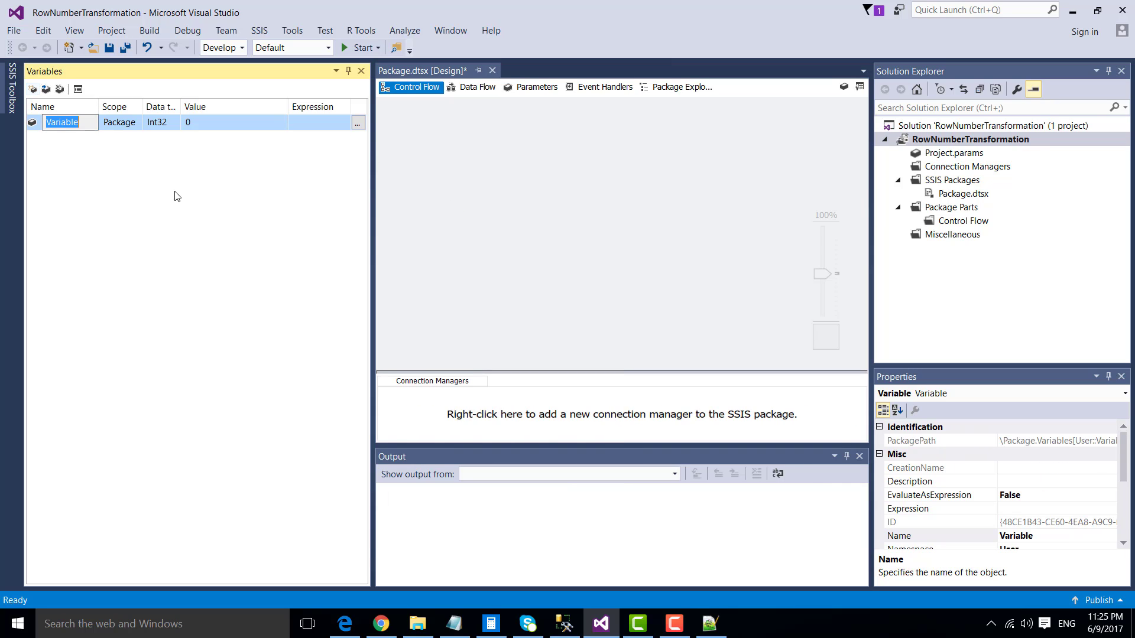
type("f")
key("BackSpace")
type("FilePath")
key("Return")
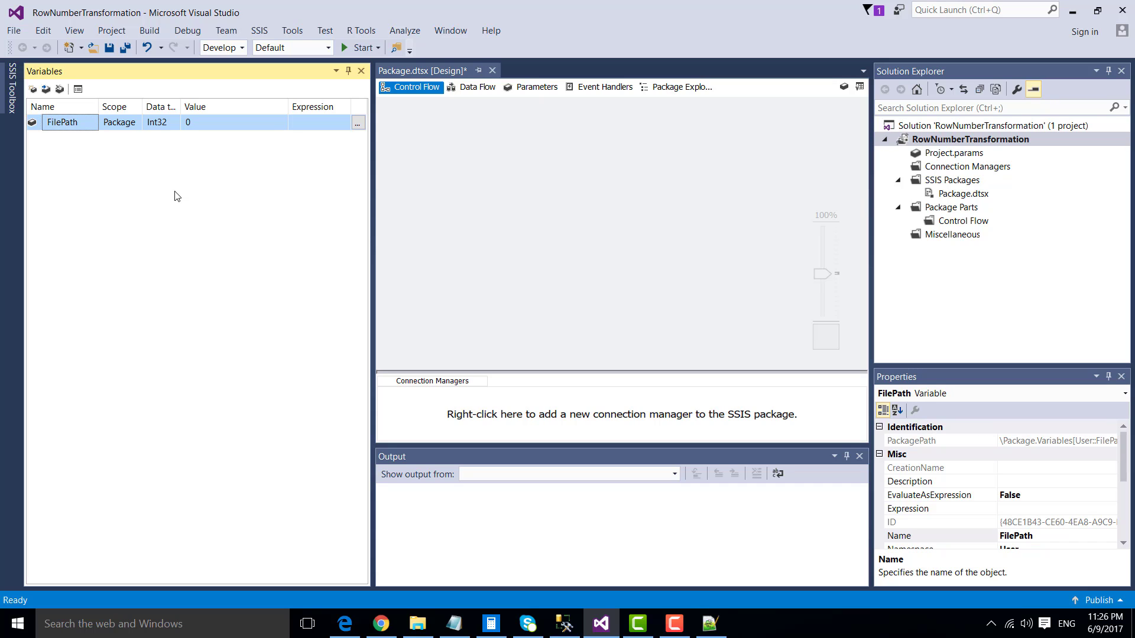
left_click(165, 122)
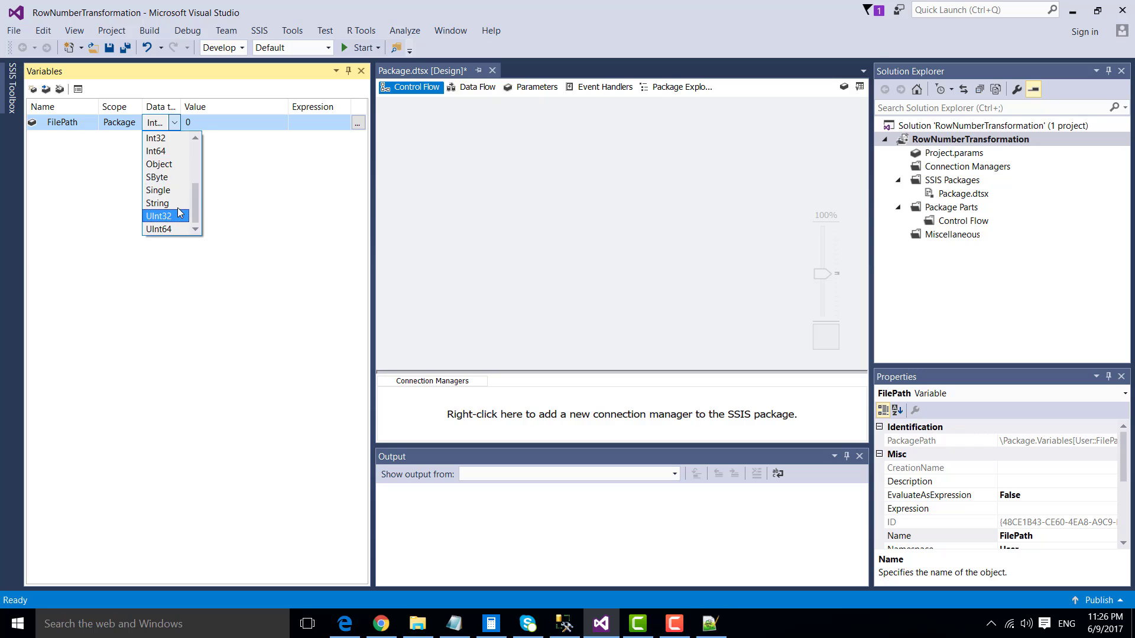
left_click(189, 206)
Switch to File Explorer and copy the full path C:\Files\TestData_1.CSV.
left_click(417, 624)
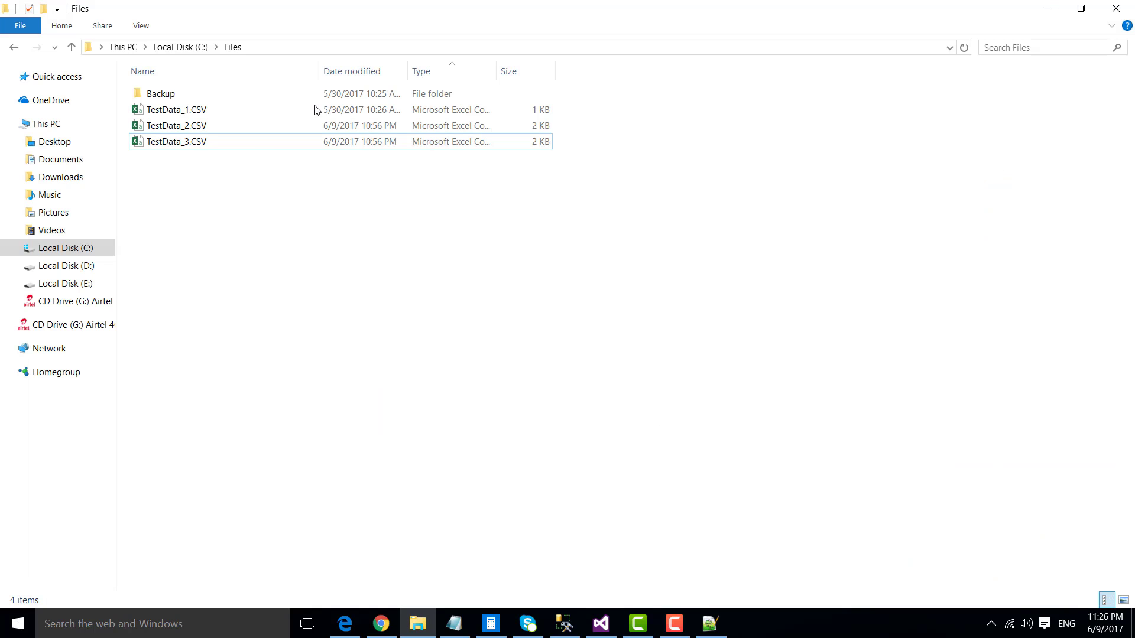
left_click(322, 47)
left_click(323, 47)
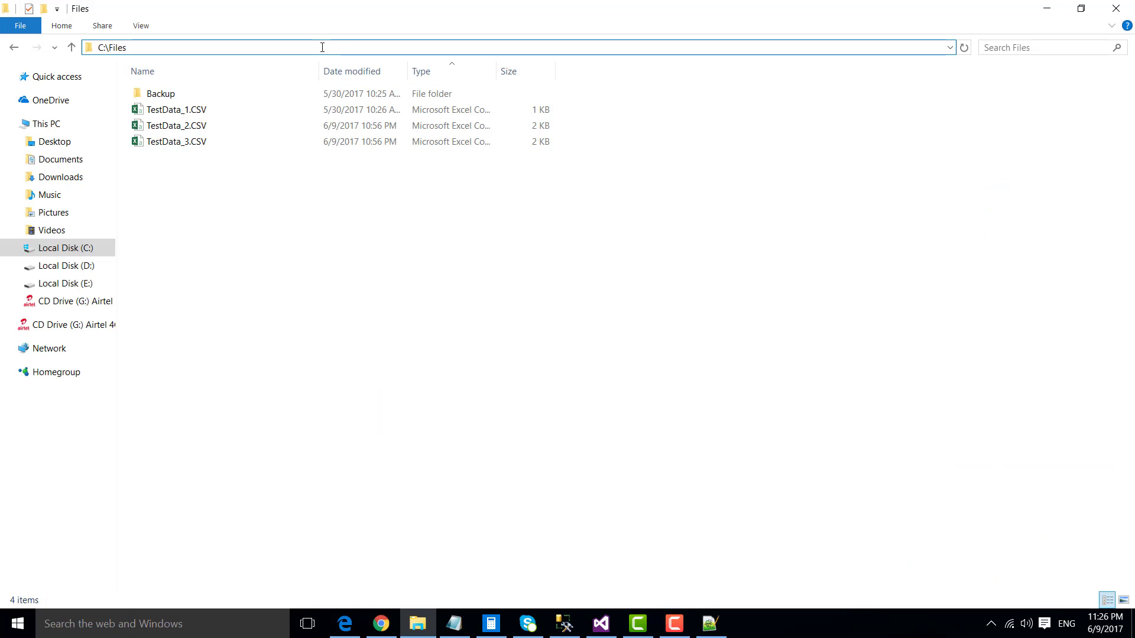
type("\\")
key("Down")
key("Down")
key("ctrl+a")
key("ctrl+c")
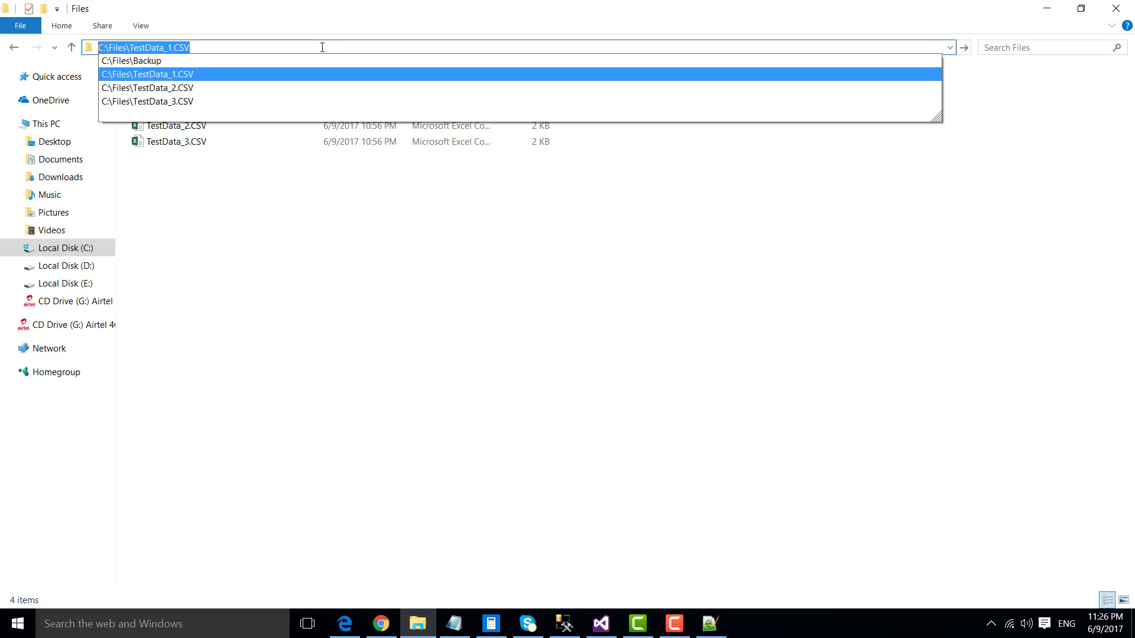
Back in Visual Studio, set the FilePath variable's value to C:\Files\TestData_1.CSV.
left_click(614, 630)
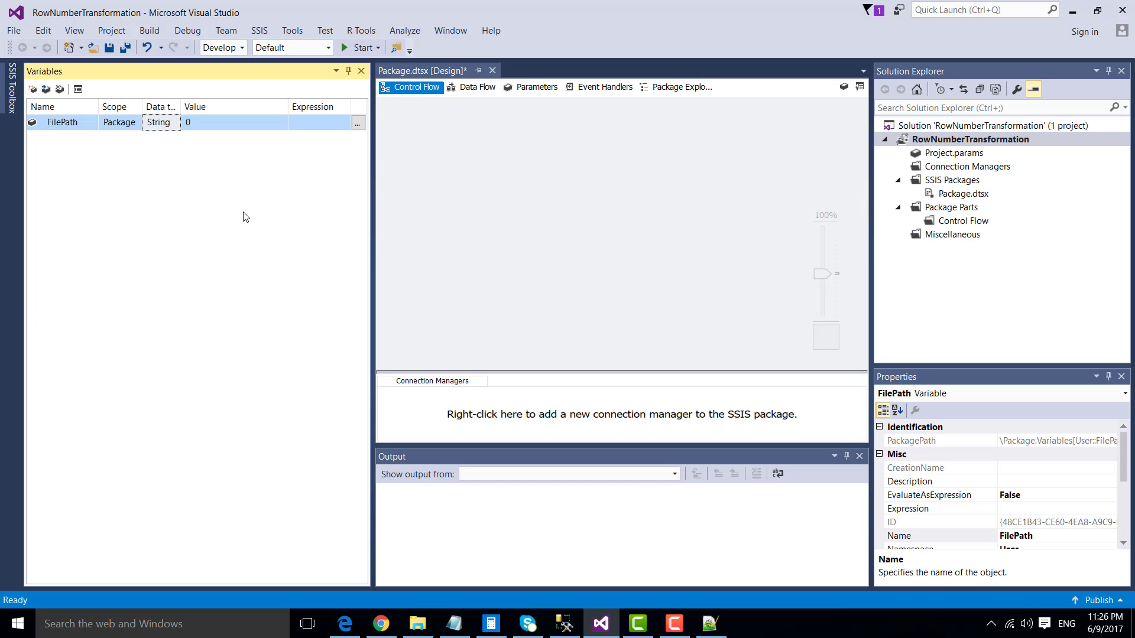
double_click(232, 122)
key("ctrl+v")
left_click(498, 178)
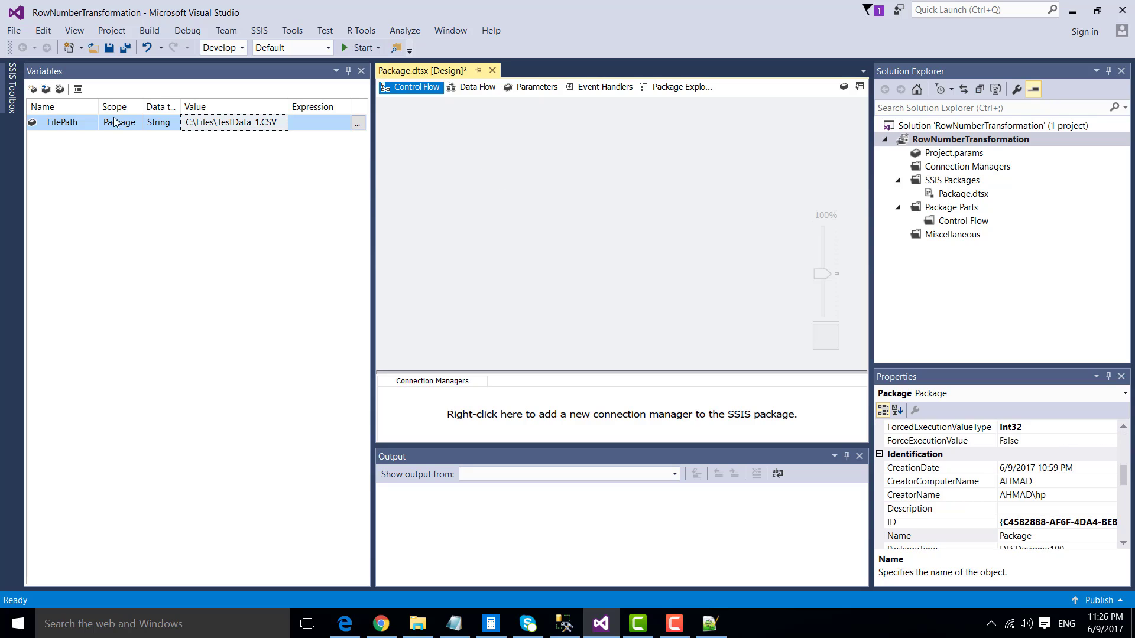
Add a second package variable named RecordCount, keeping the Int32 data type and value 0.
left_click(32, 89)
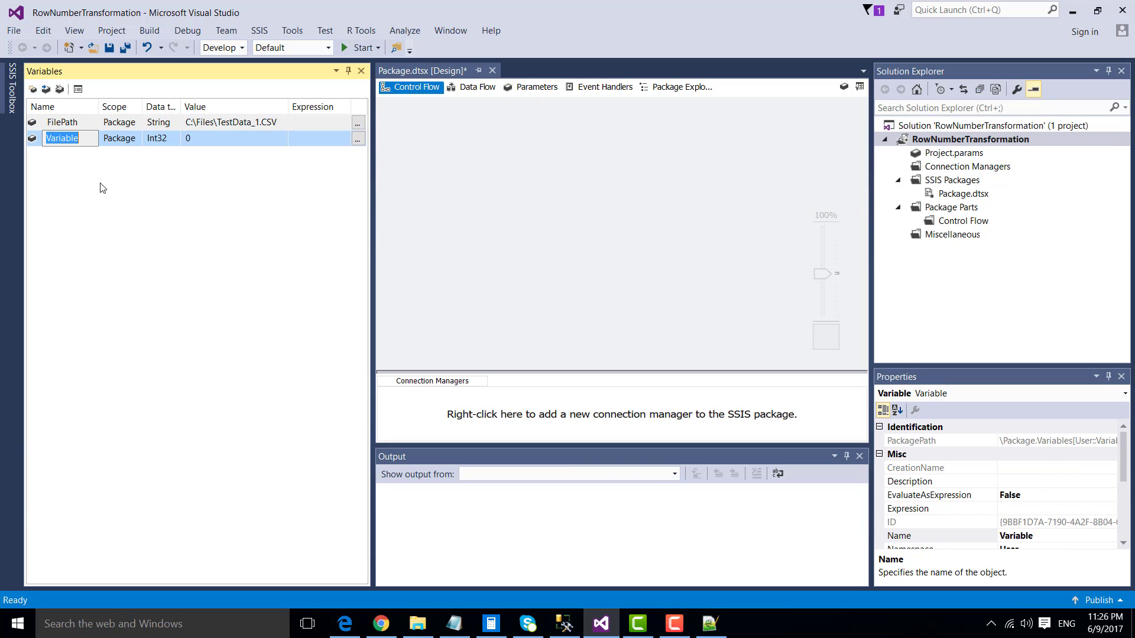
type("RecordCount")
key("Return")
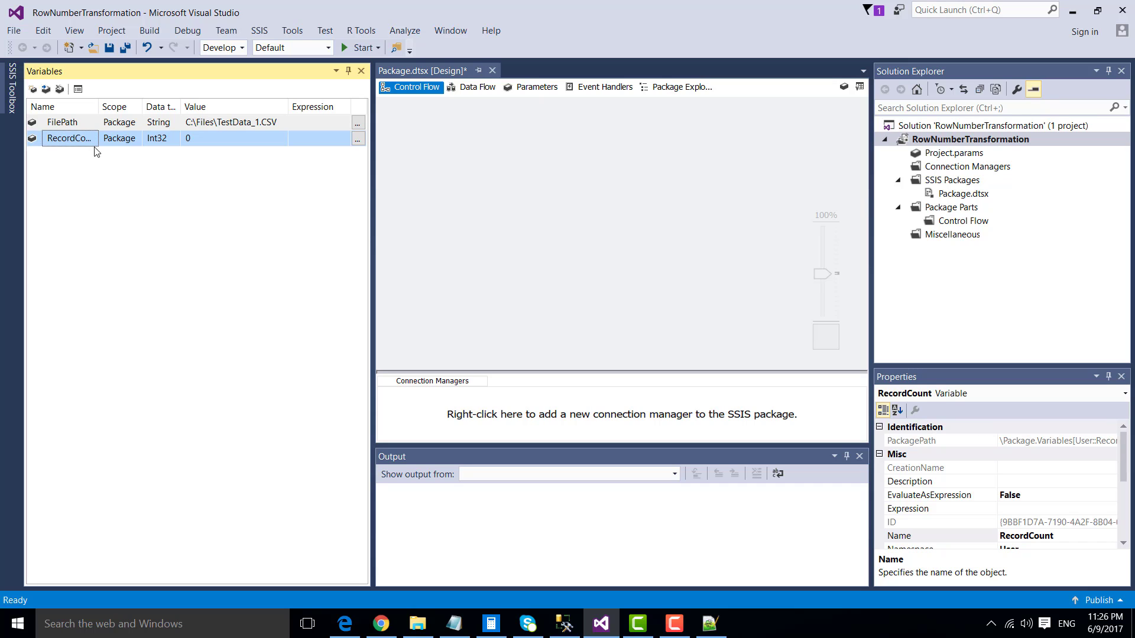
Widen the Name and Data type columns of the variables list and save the package.
left_click_drag(99, 106, 112, 106)
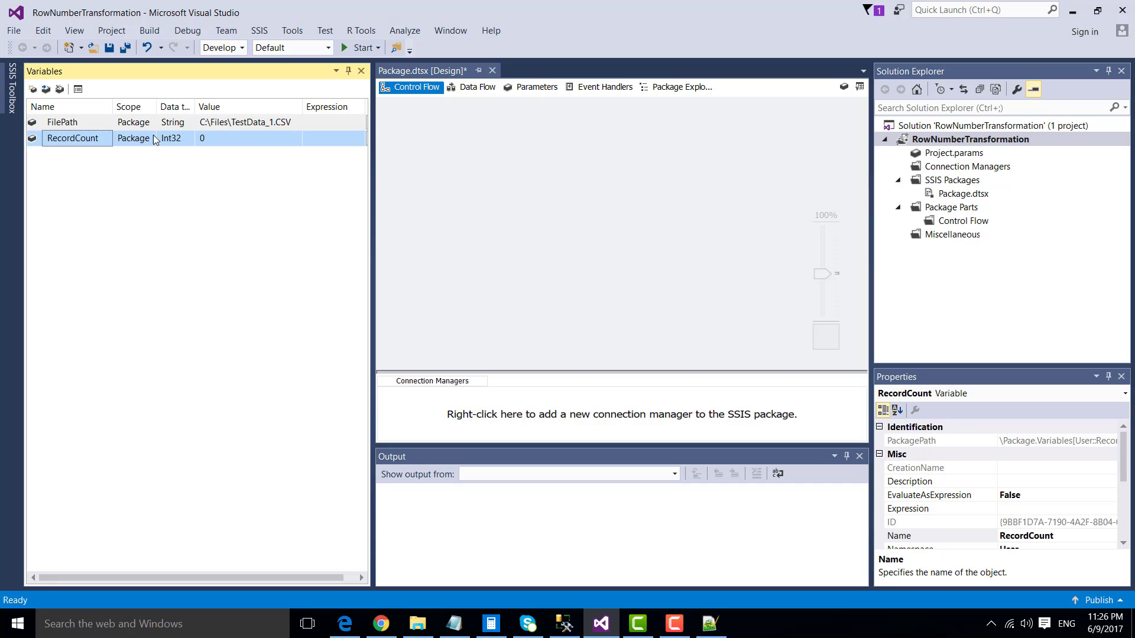
left_click_drag(197, 102, 201, 101)
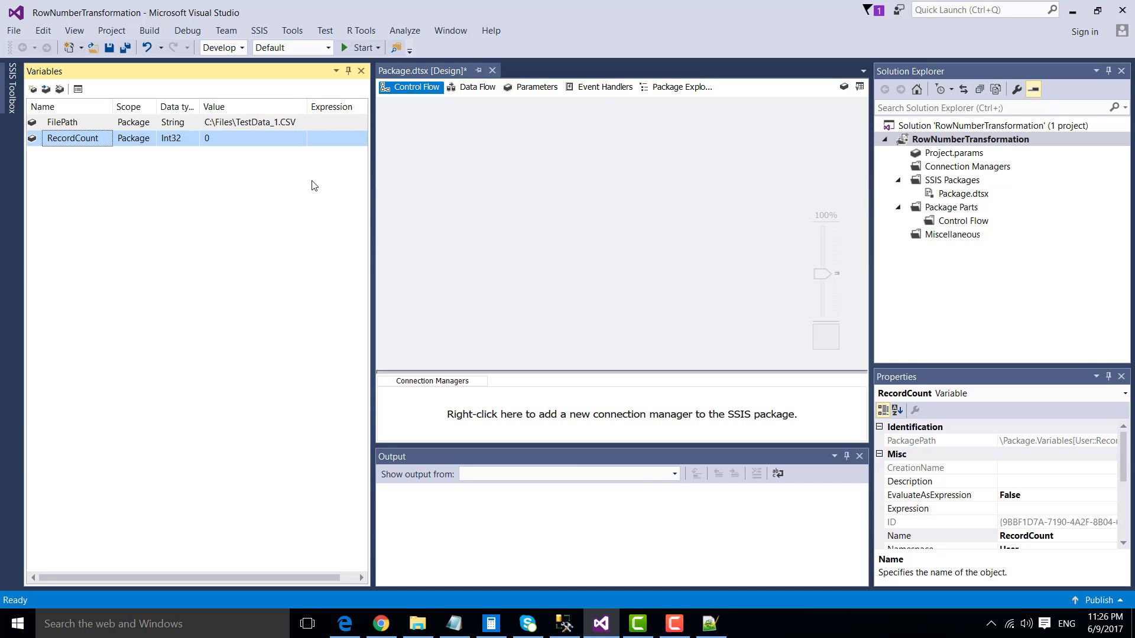
left_click(464, 195)
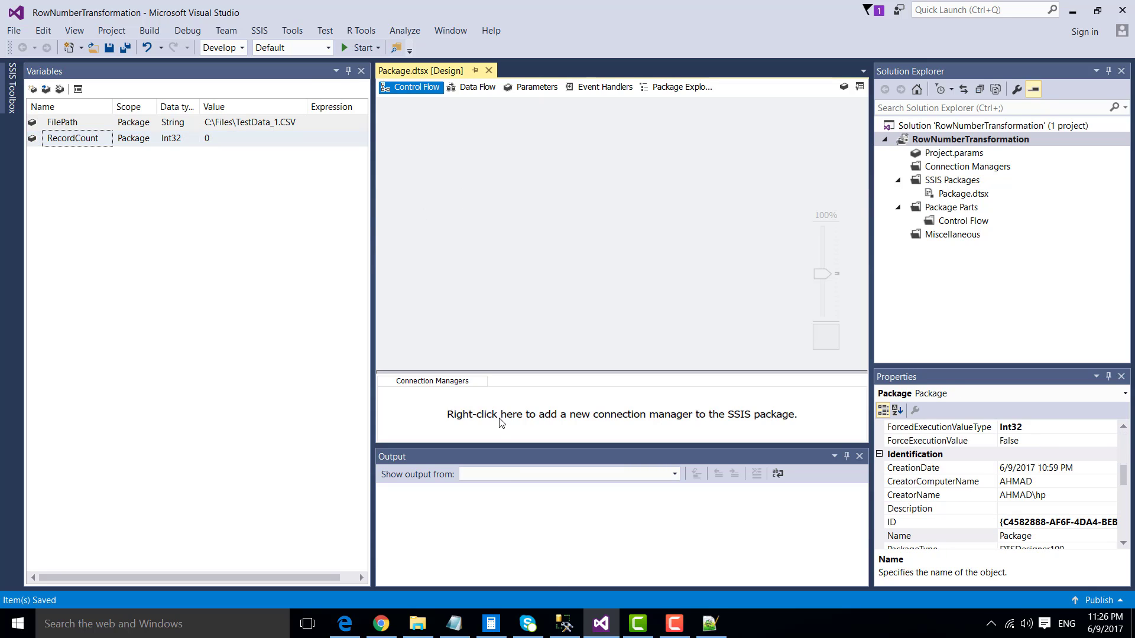
Switch to SQL Server Management Studio to view the TestData query, briefly checking the Files folder and minimizing it.
left_click(564, 624)
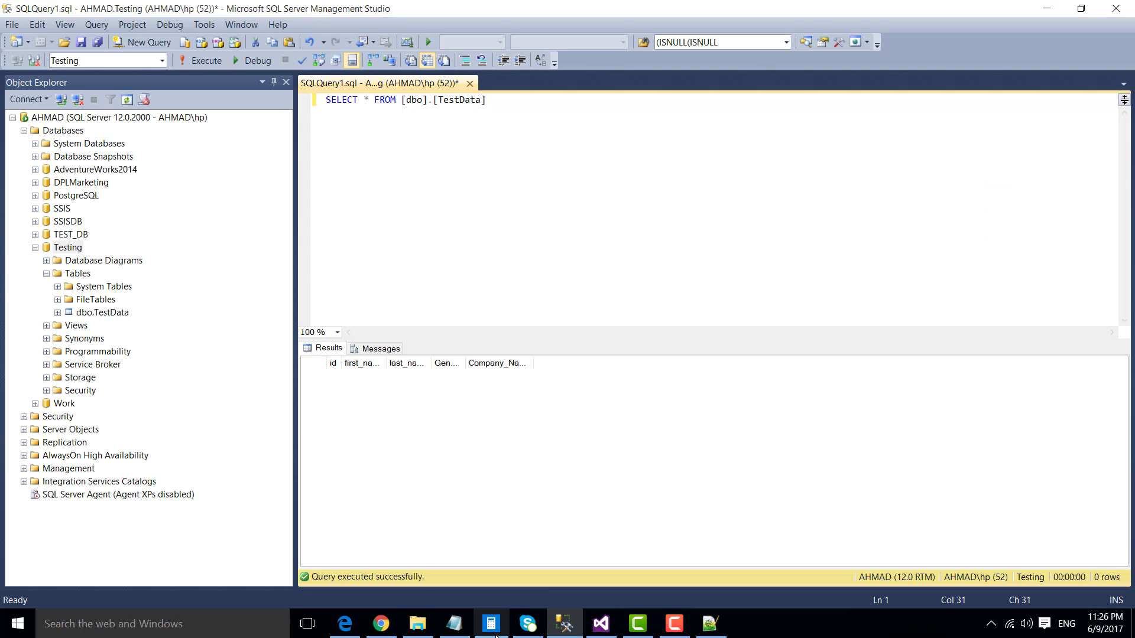
left_click(418, 624)
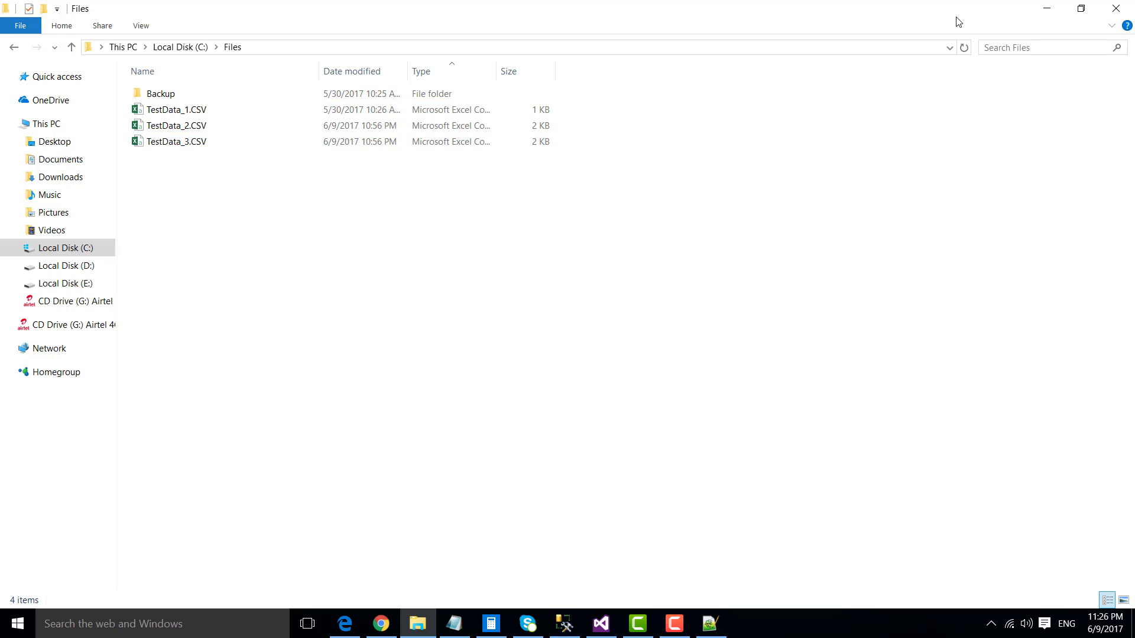
left_click(1047, 8)
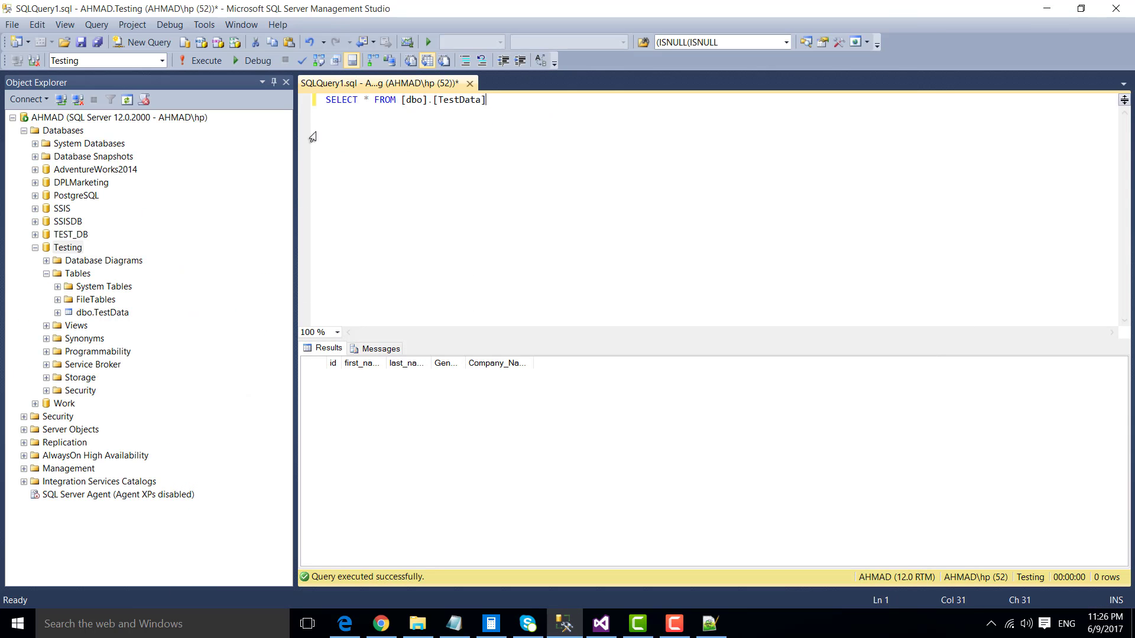
Run the SELECT query on the dbo.TestData table in the Testing database to check its contents.
left_click(203, 63)
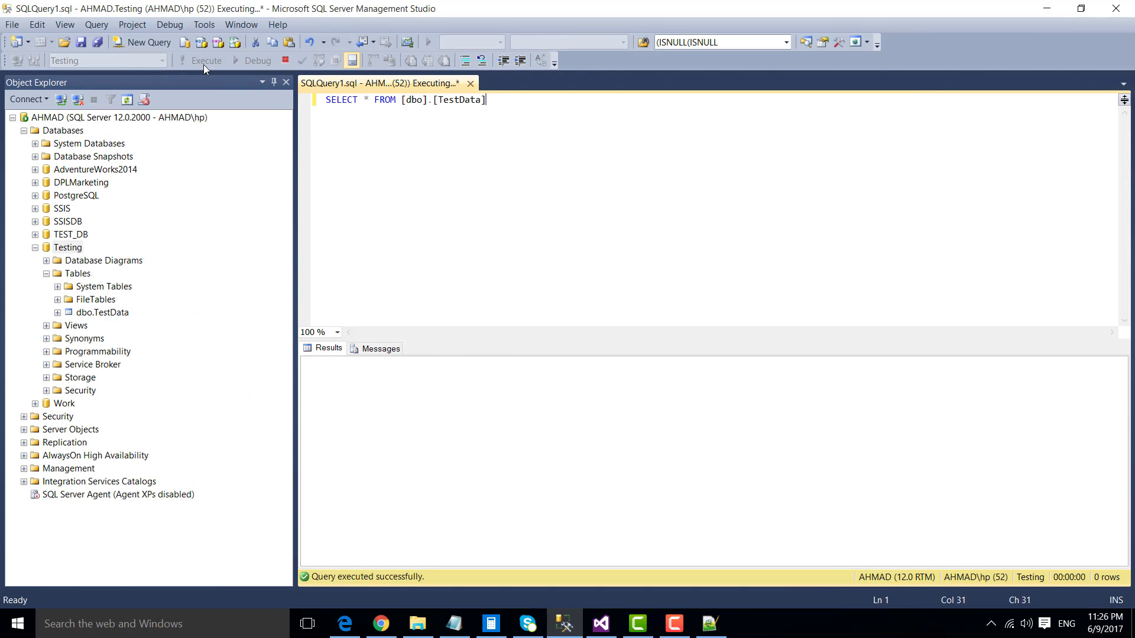
left_click(57, 249)
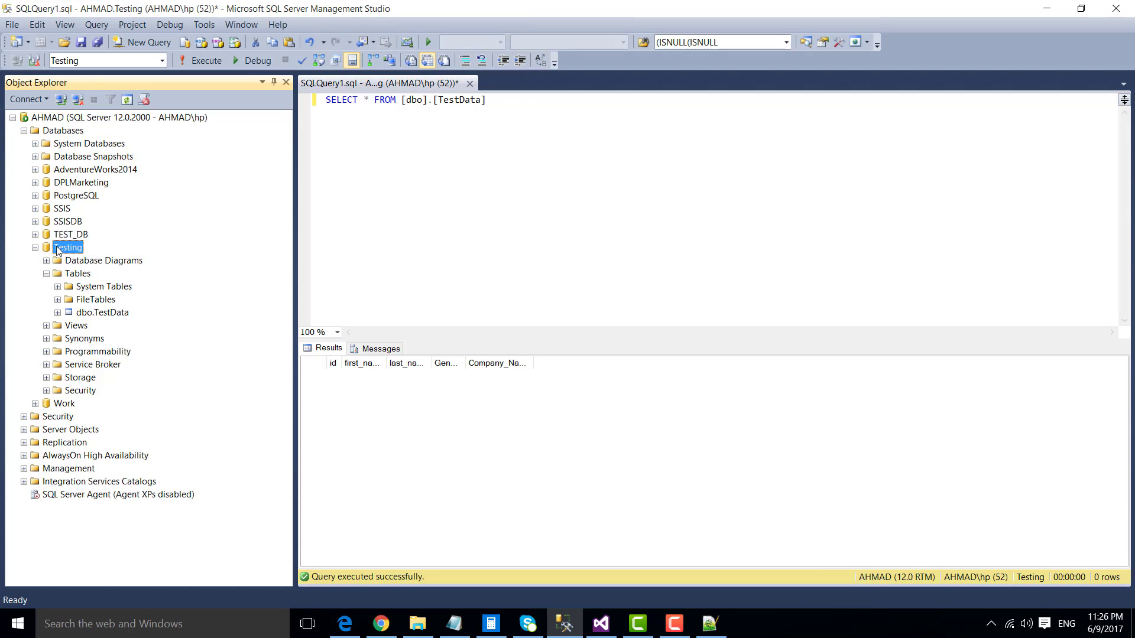
left_click(567, 214)
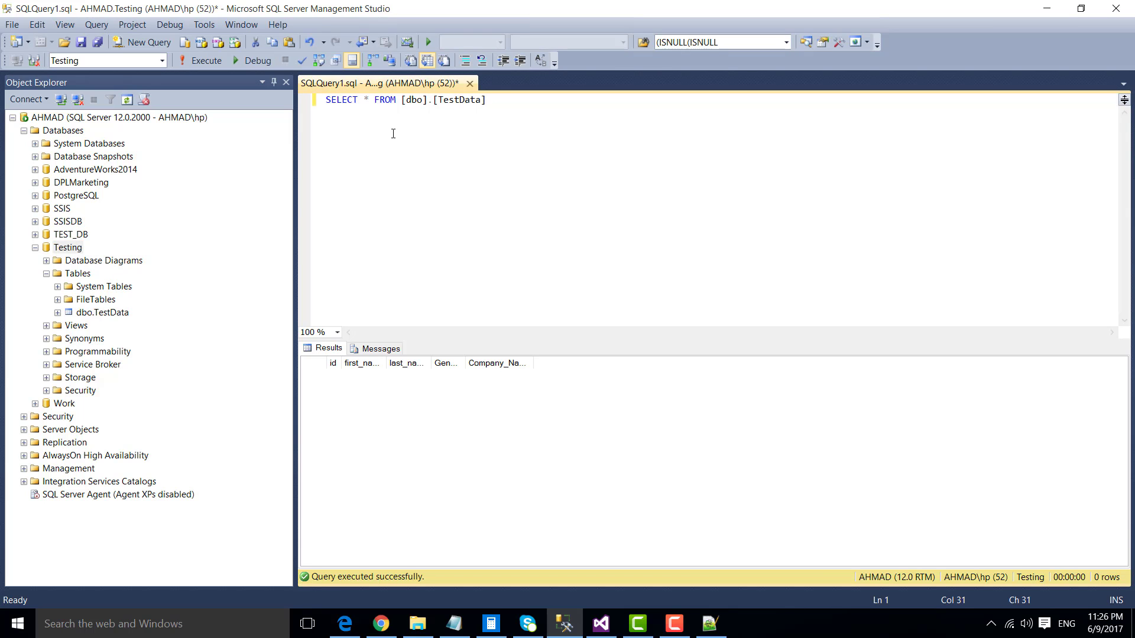
Switch back to Visual Studio, close the variables list and add a Foreach Loop Container to the control flow.
left_click(601, 623)
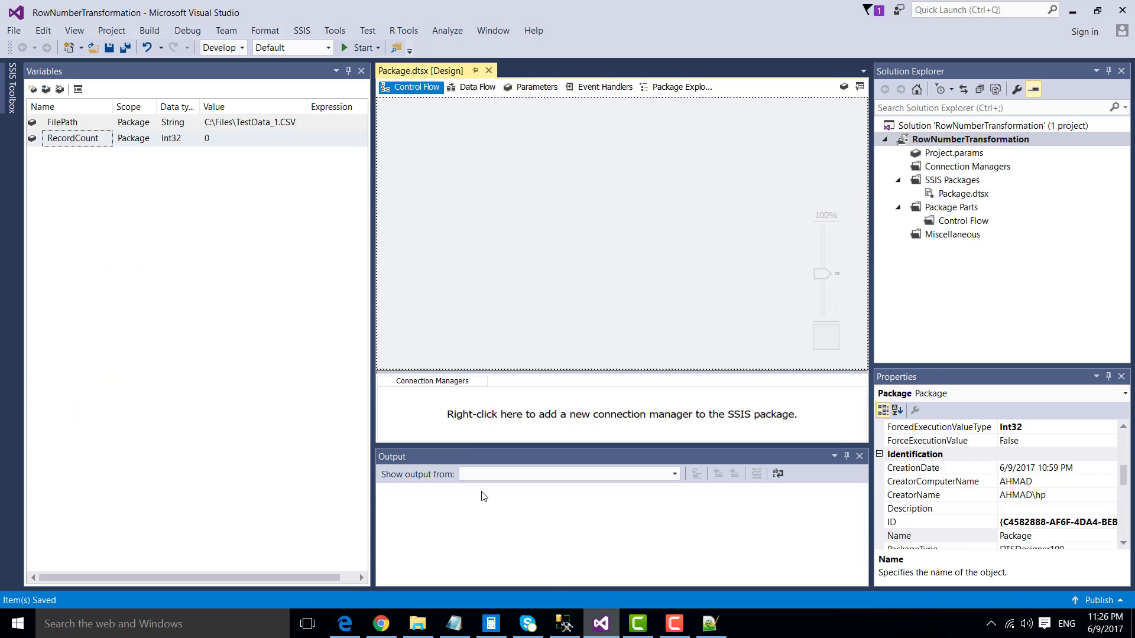
left_click(360, 71)
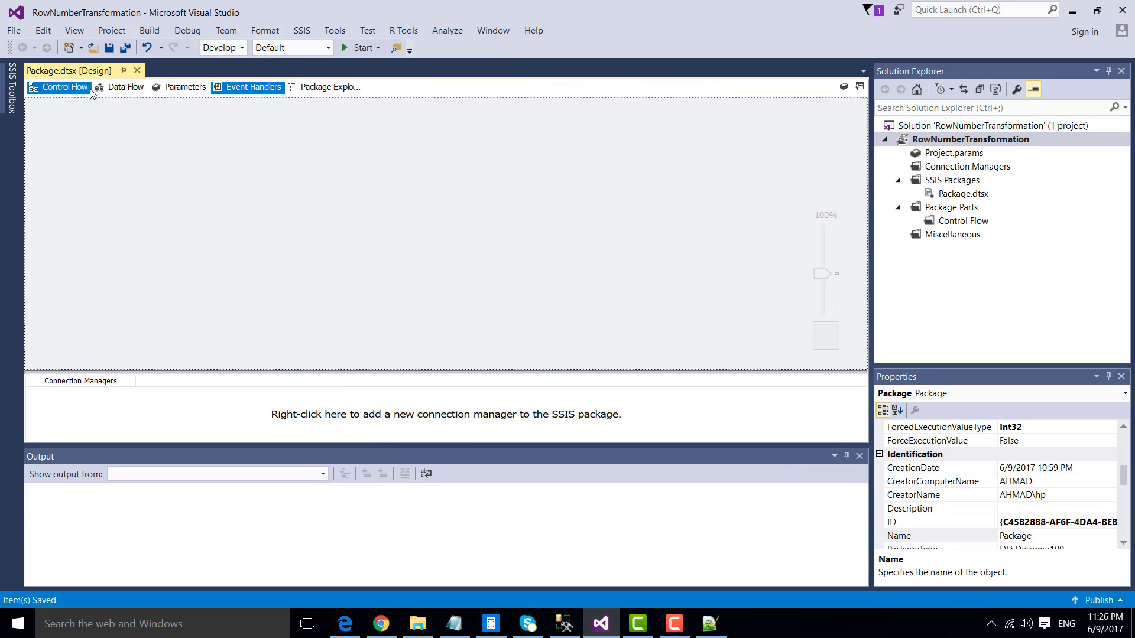
left_click(12, 88)
left_click(123, 247)
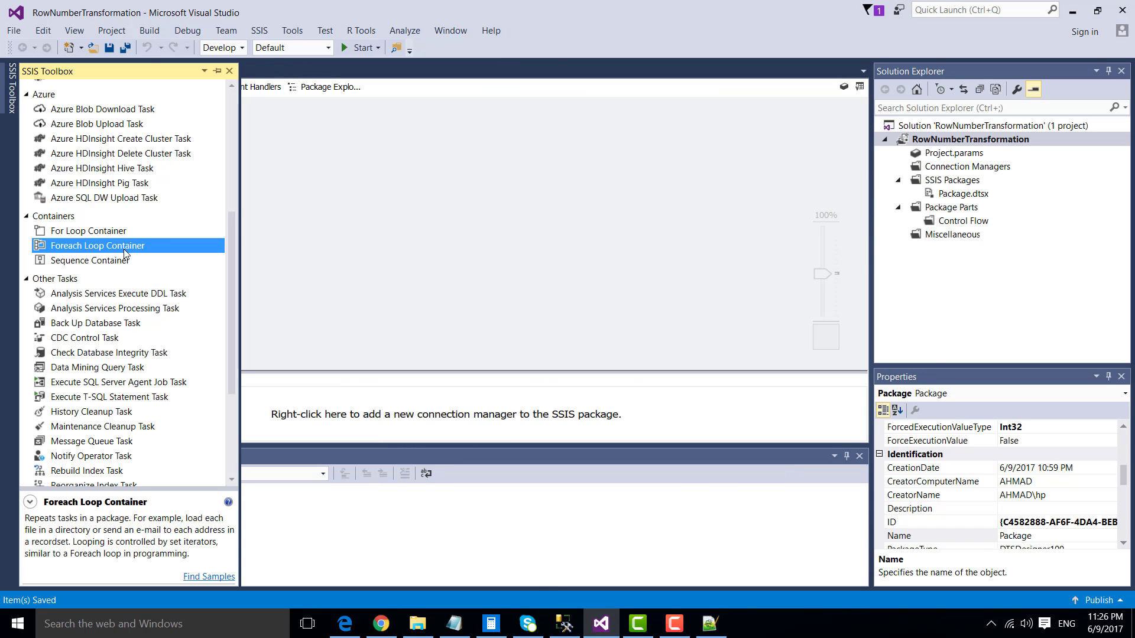
left_click_drag(124, 253, 365, 155)
Set the Foreach Loop Container's file enumerator to the folder C:\Files with the file filter *.CSV.
right_click(450, 155)
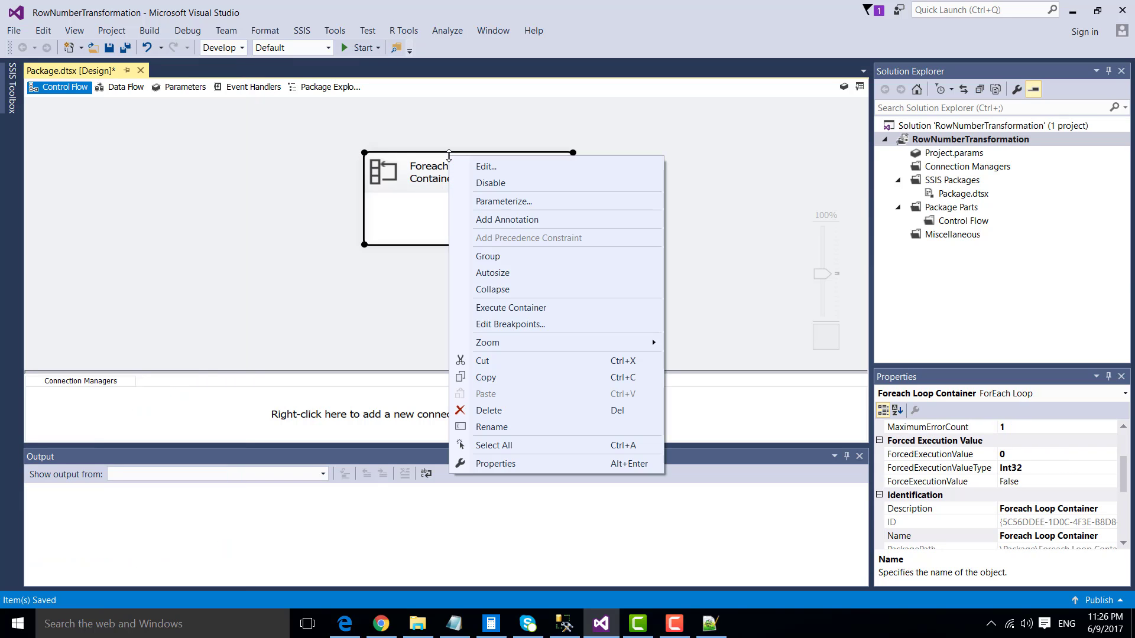
left_click(478, 167)
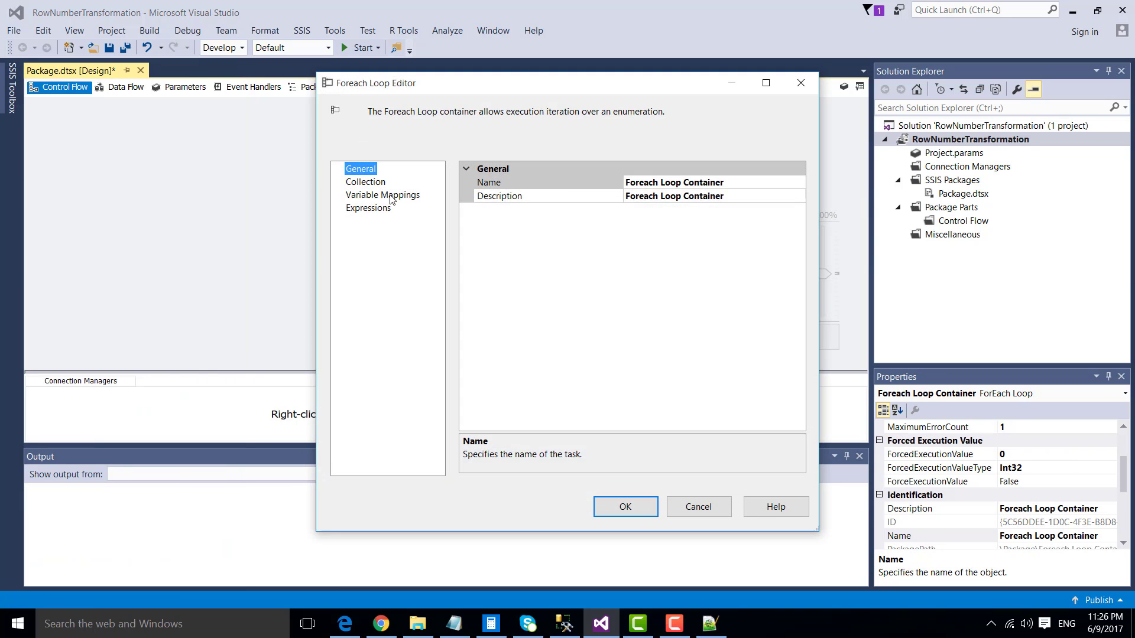
left_click(367, 183)
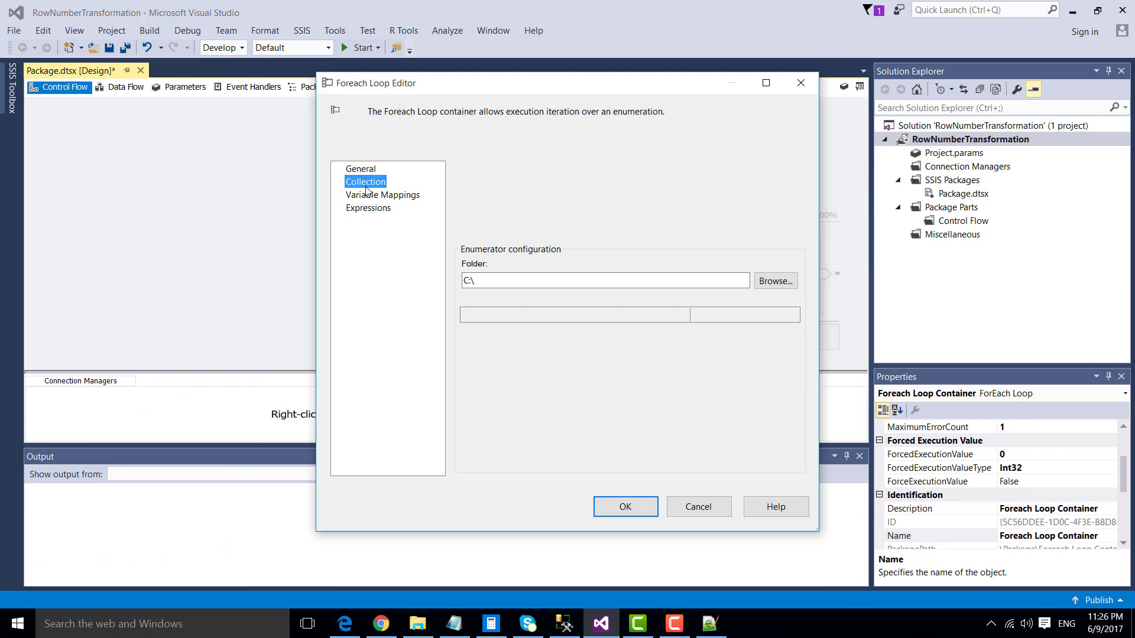
left_click(757, 283)
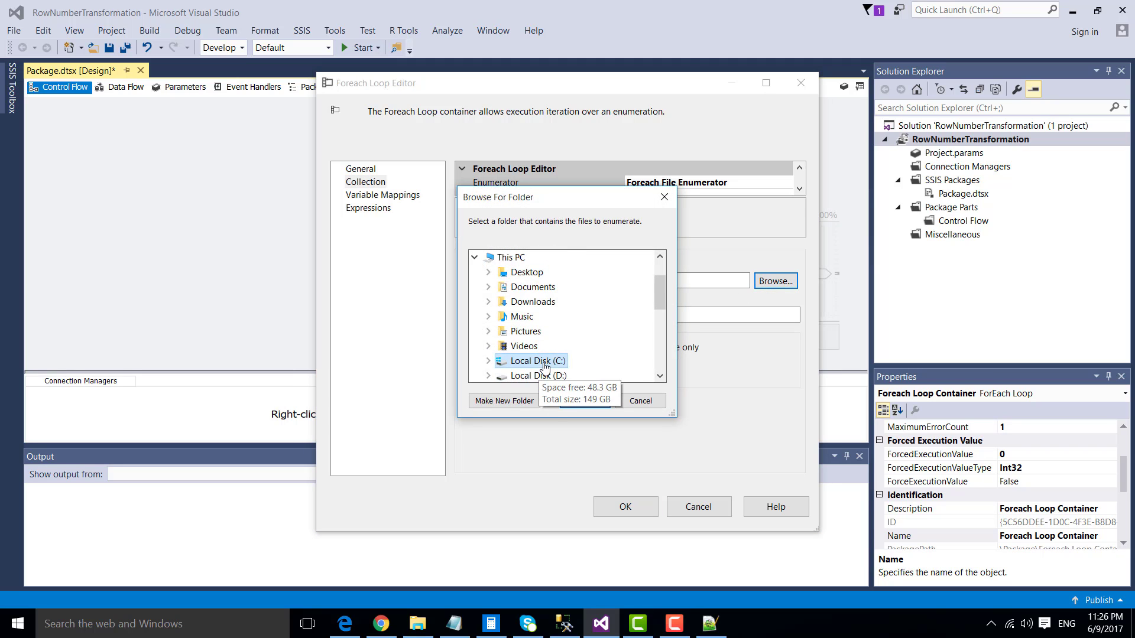
double_click(544, 362)
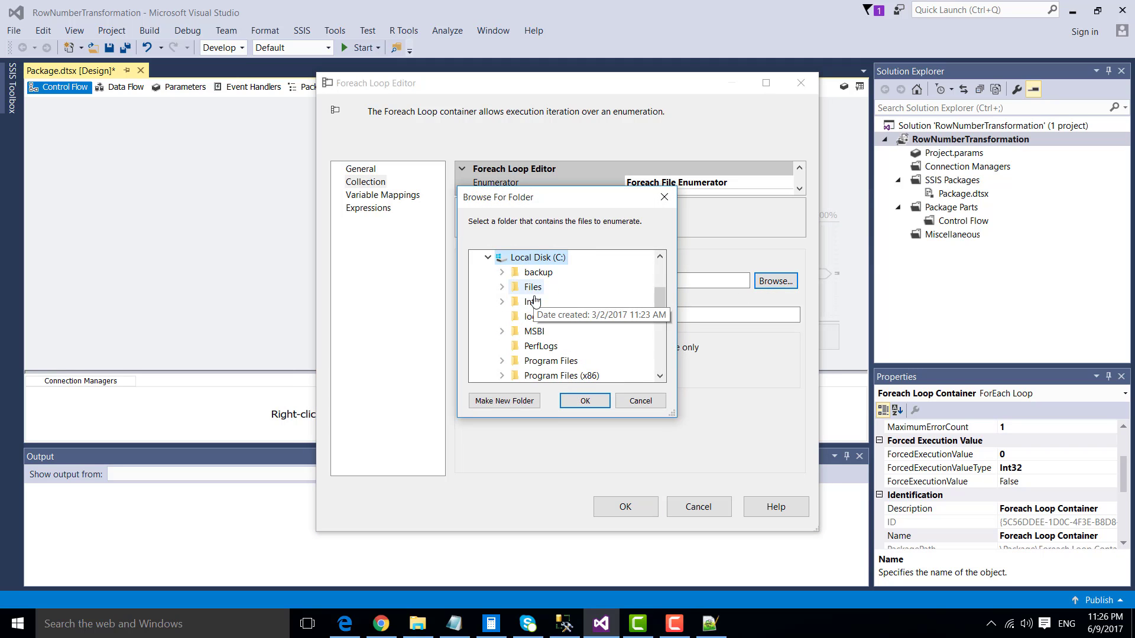
left_click(533, 287)
left_click(585, 401)
left_click(532, 315)
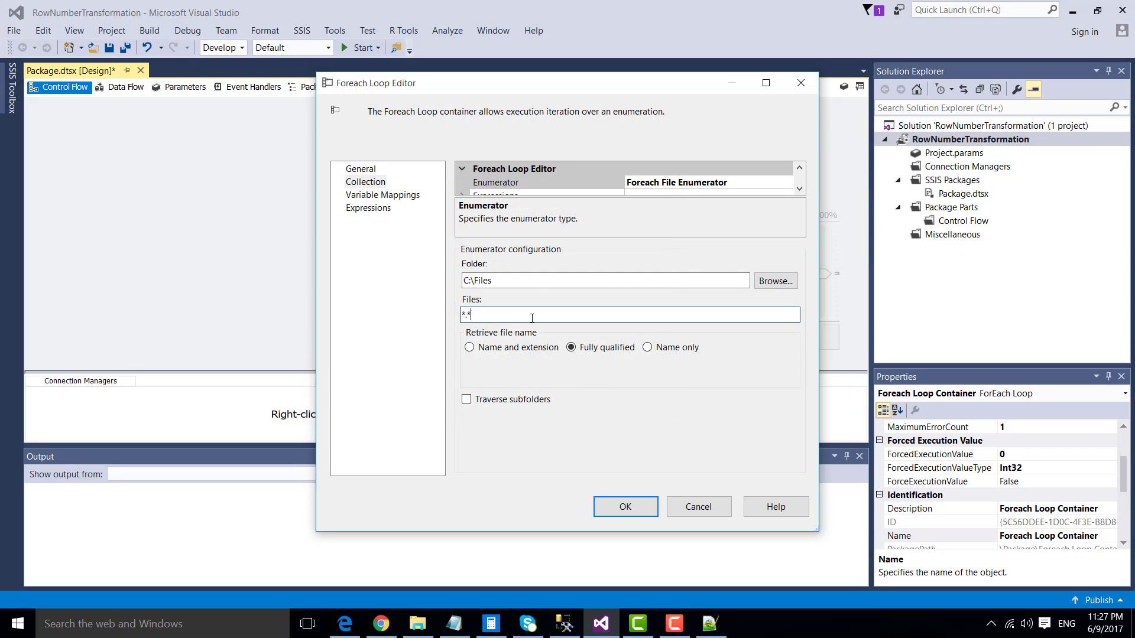
key("BackSpace")
type("CSV")
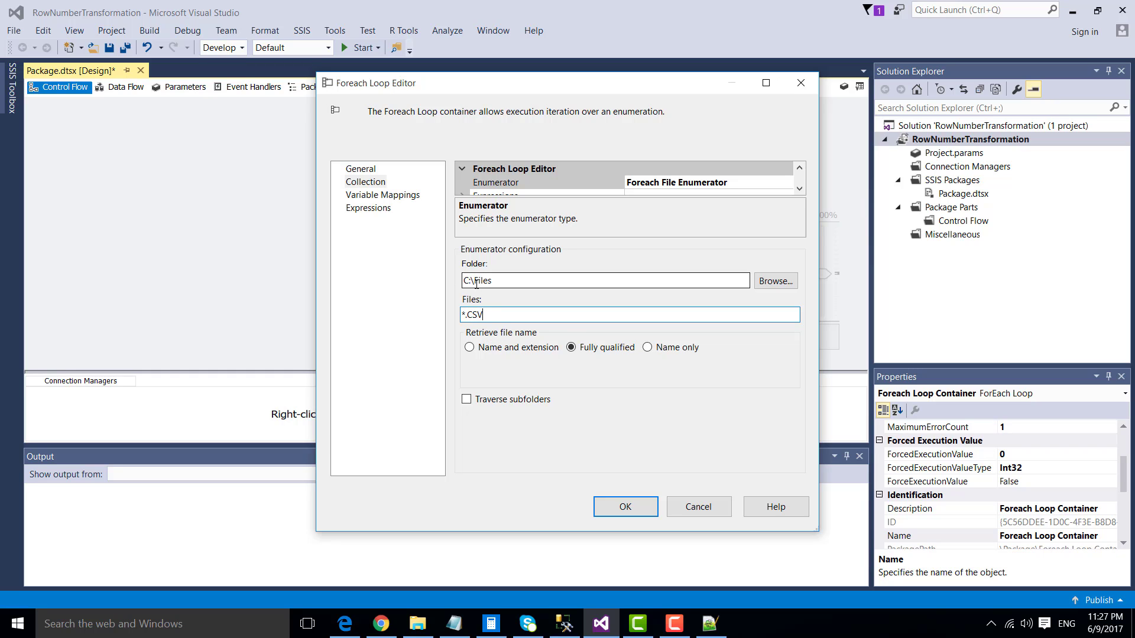
Map the loop's collection value to the User::FilePath variable at index 0 and accept the loop settings.
left_click(376, 197)
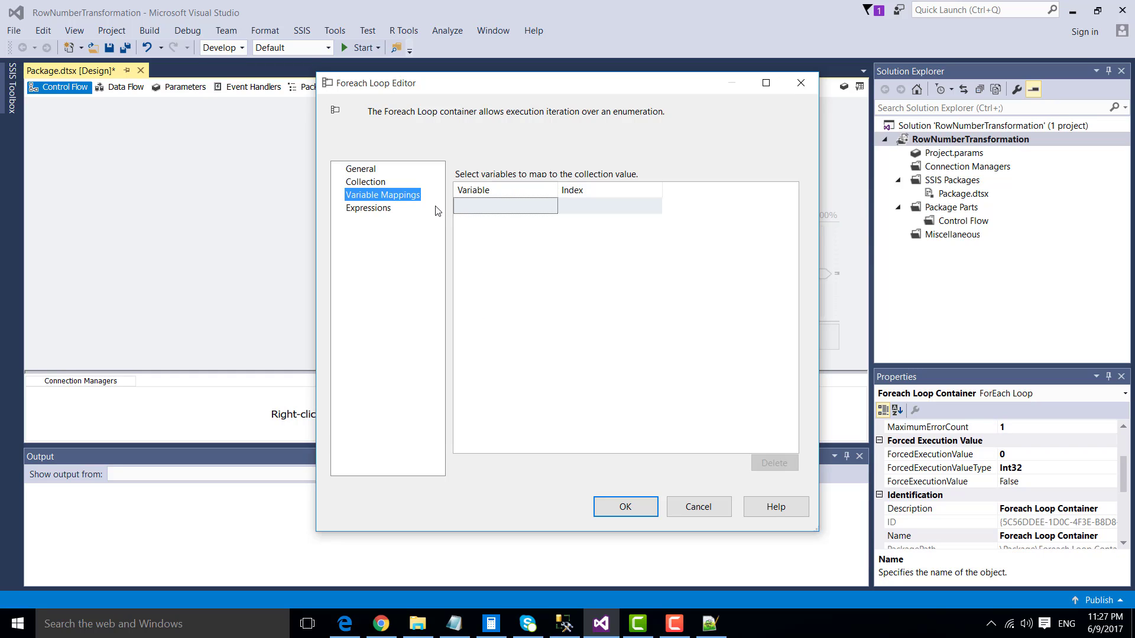
left_click(480, 211)
left_click(480, 210)
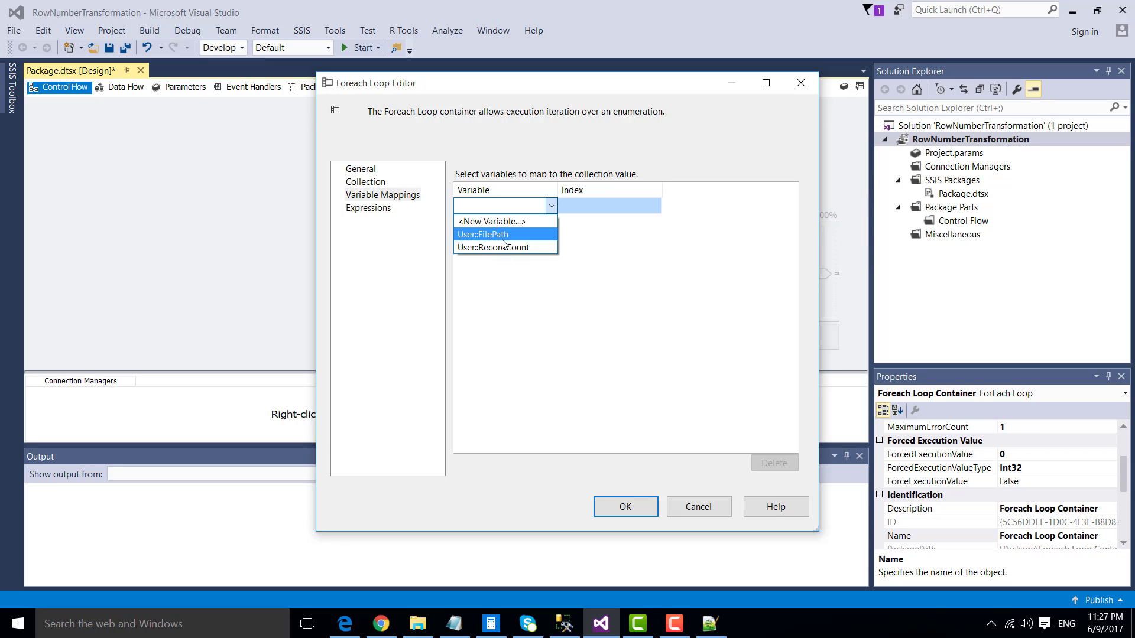
left_click(503, 238)
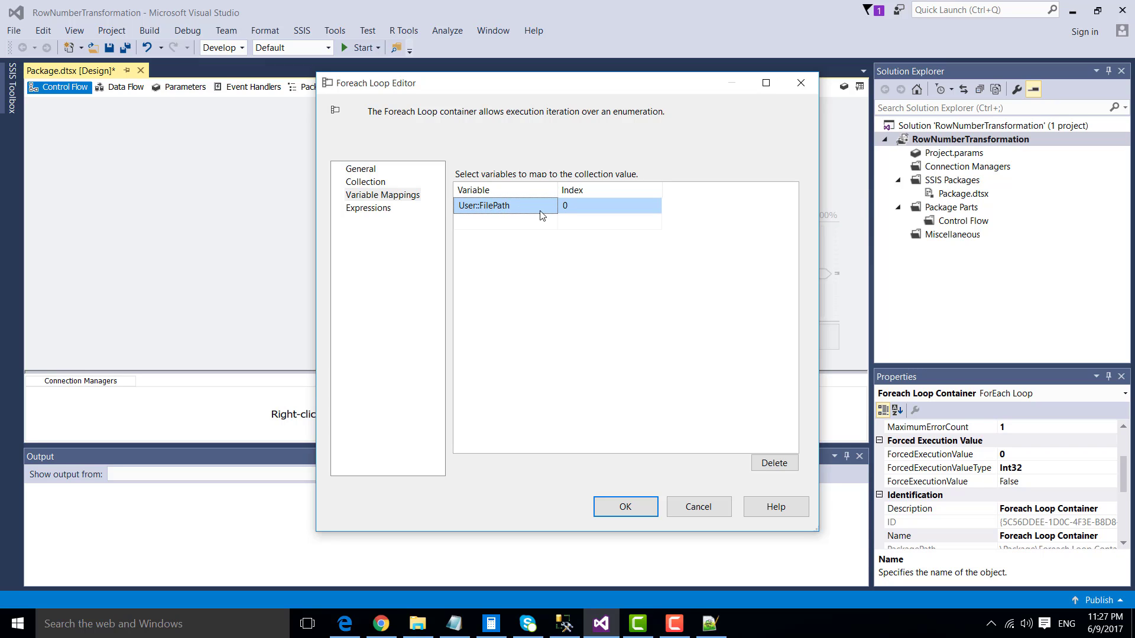
left_click(626, 506)
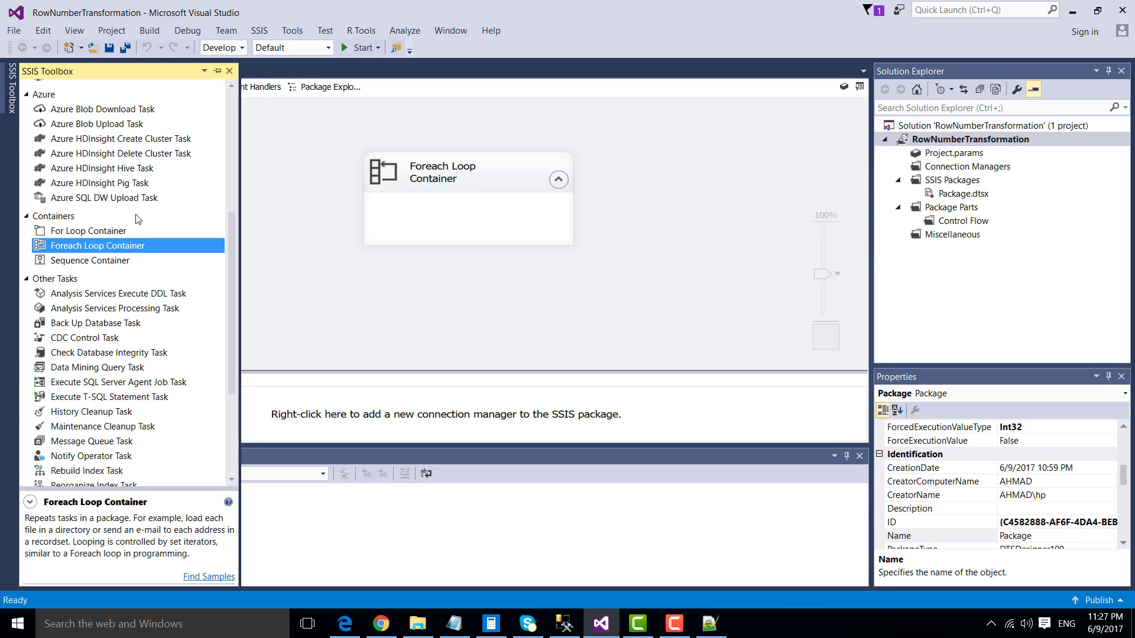
Add a Data Flow Task inside the Foreach Loop Container and name it Load CSV File.
scroll(142, 214, "up", 6)
left_click_drag(98, 103, 392, 201)
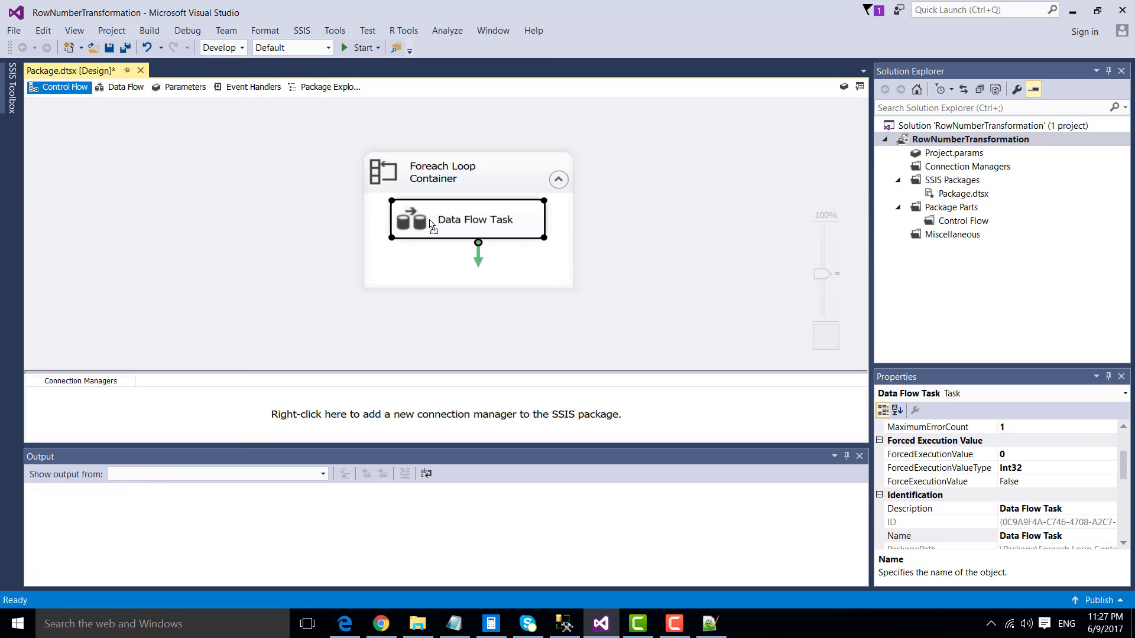
type("Lo")
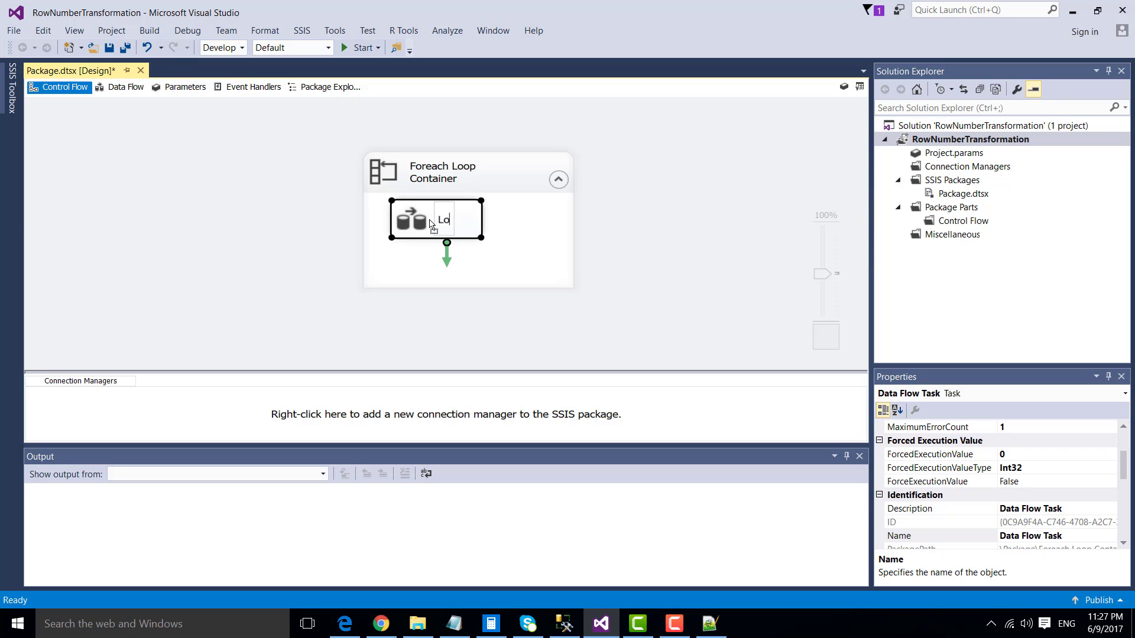
type("ad CSV File")
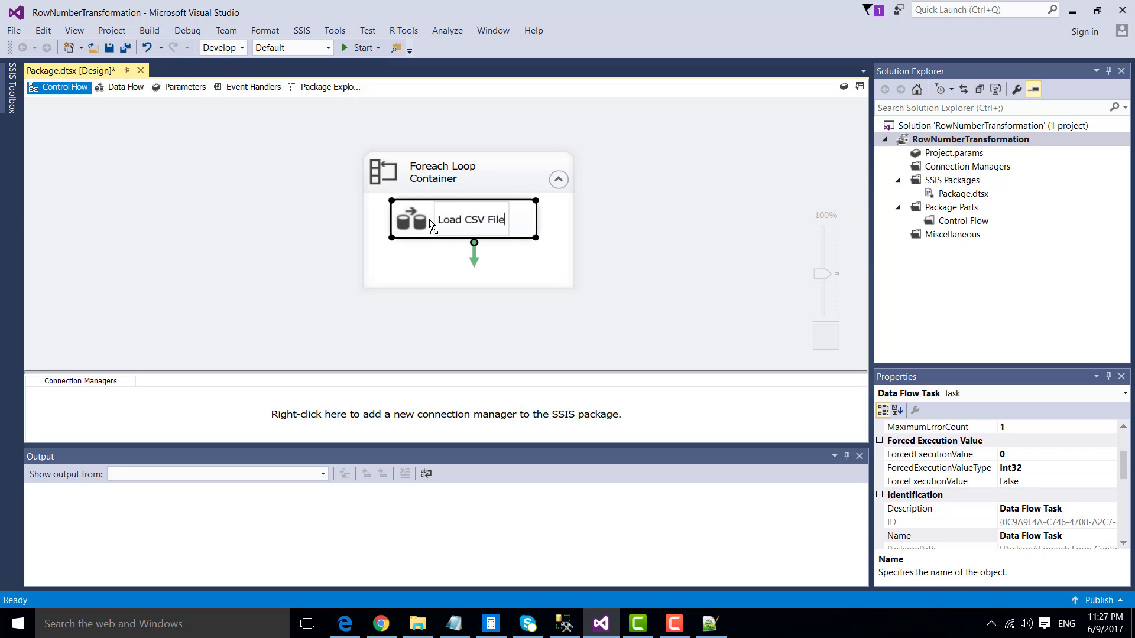
key("Return")
Open the Load CSV File data flow and add a Flat File Source to it.
double_click(430, 226)
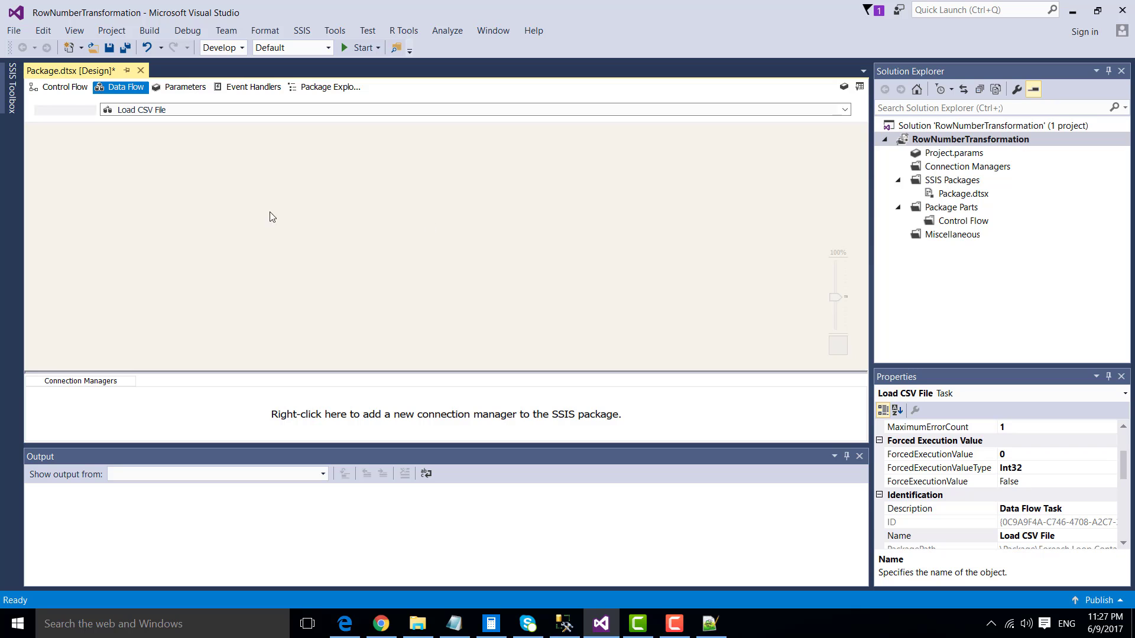
left_click(14, 94)
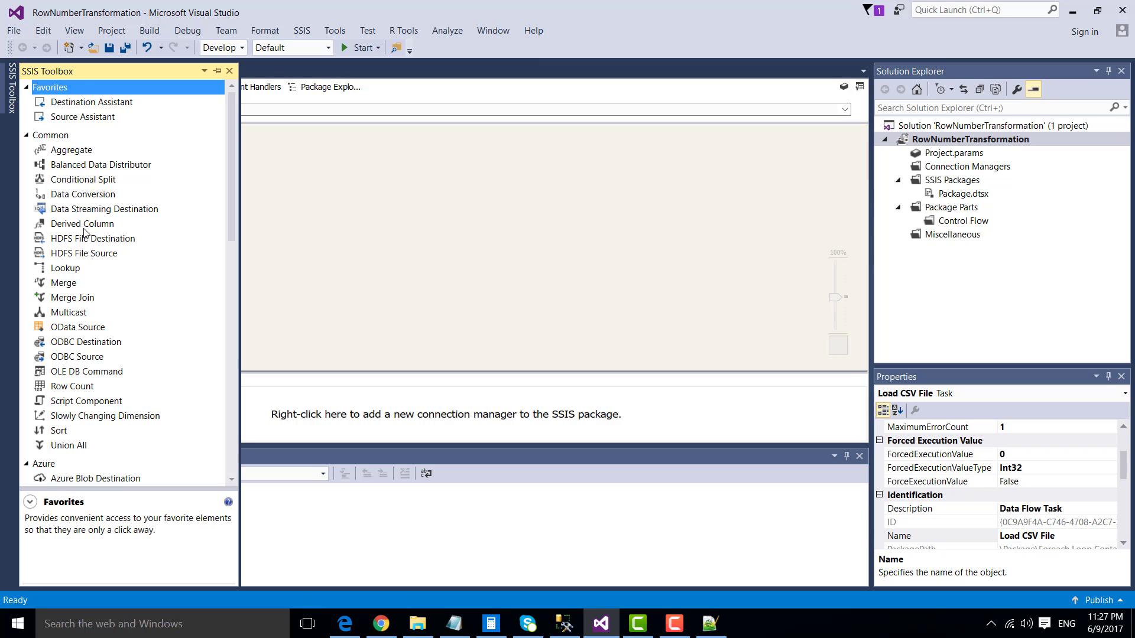
scroll(96, 207, "down", 8)
scroll(97, 207, "down", 4)
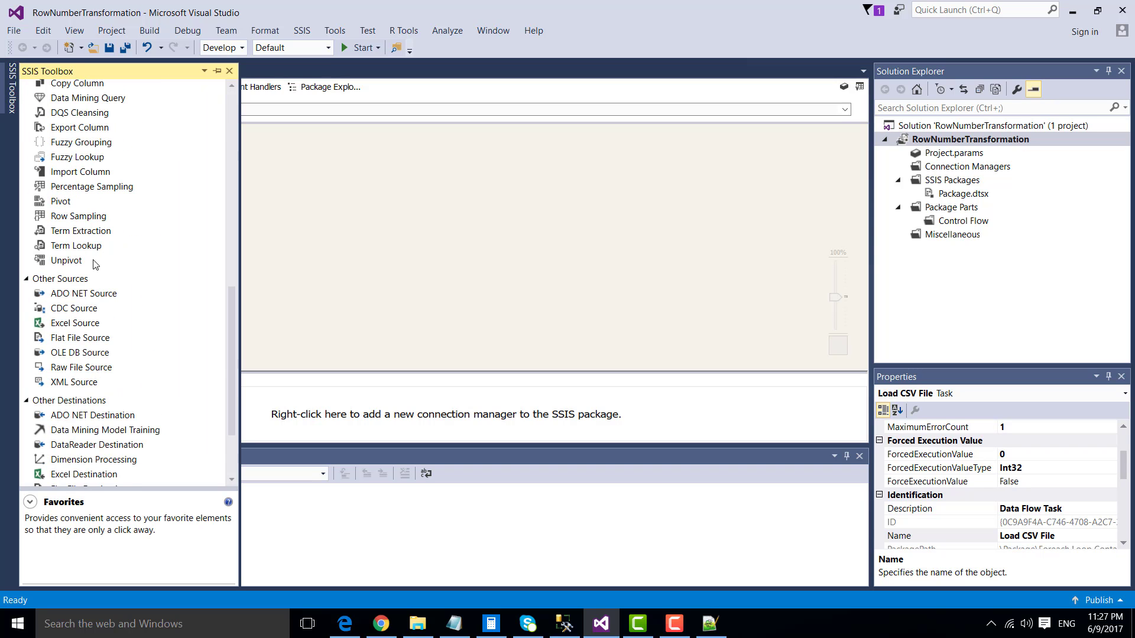
left_click_drag(101, 339, 440, 178)
Create a new flat file connection manager for the Flat File Source, using TestData_1.CSV from C:\Files as the file.
double_click(494, 198)
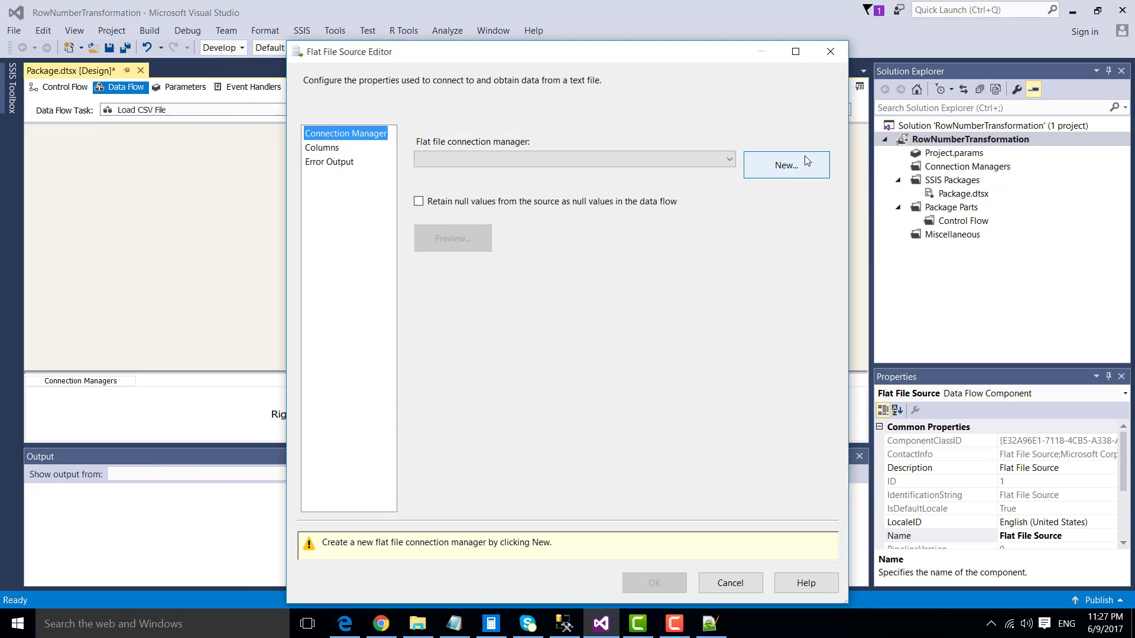
left_click(787, 166)
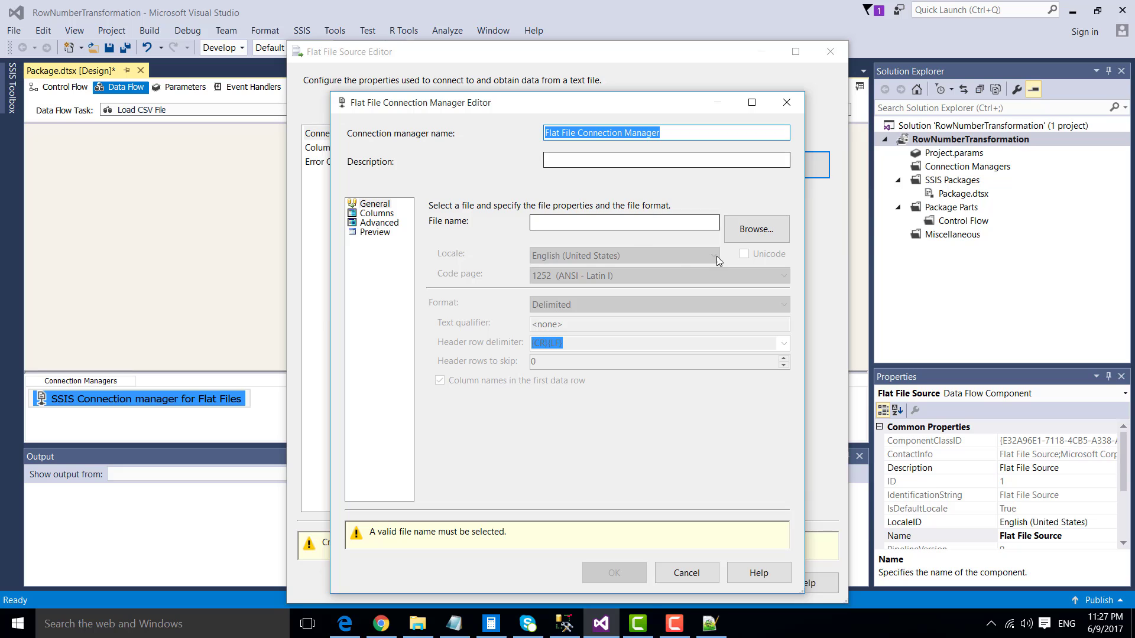
left_click(756, 229)
left_click(801, 422)
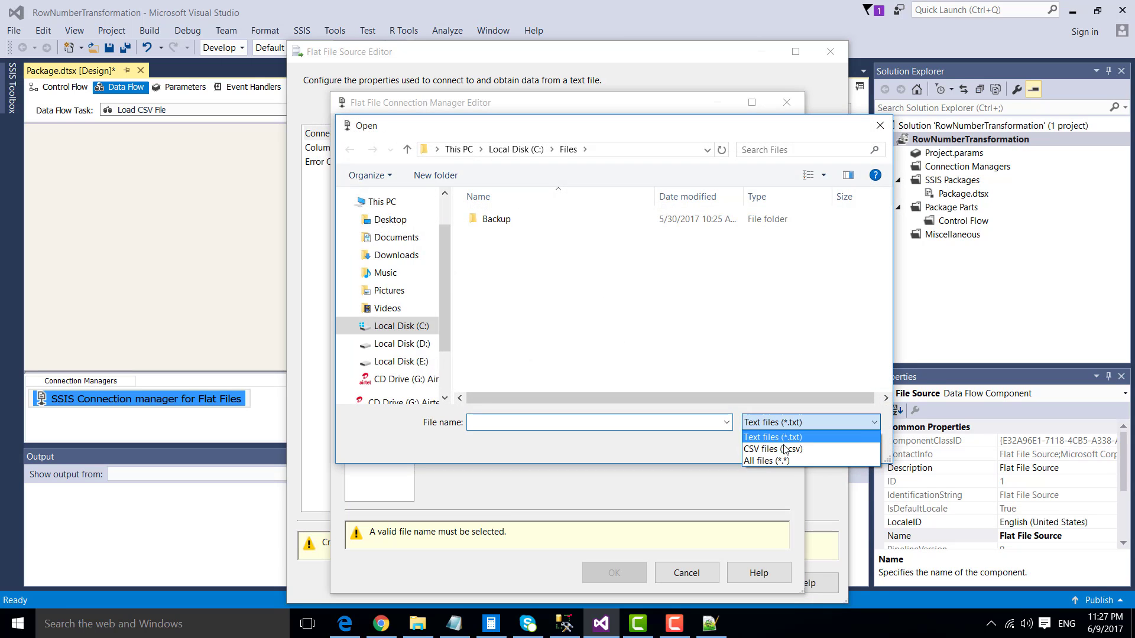
left_click(769, 436)
left_click(512, 235)
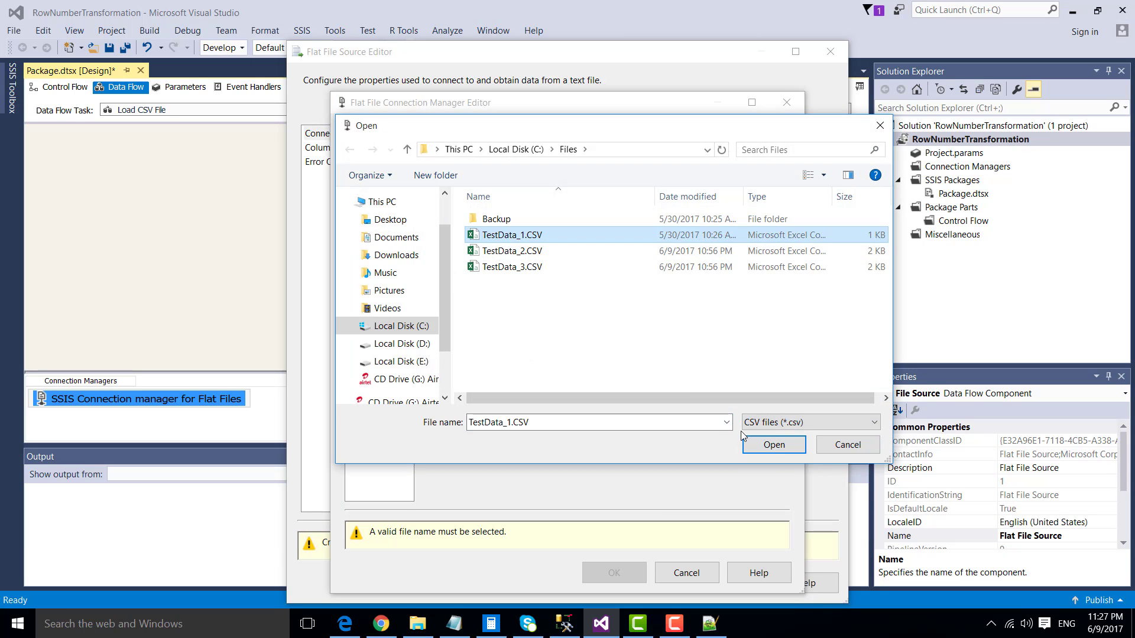
left_click(771, 444)
Check the flat file connection's advanced settings and row preview, and accept the connection and the source.
left_click(373, 224)
left_click(375, 233)
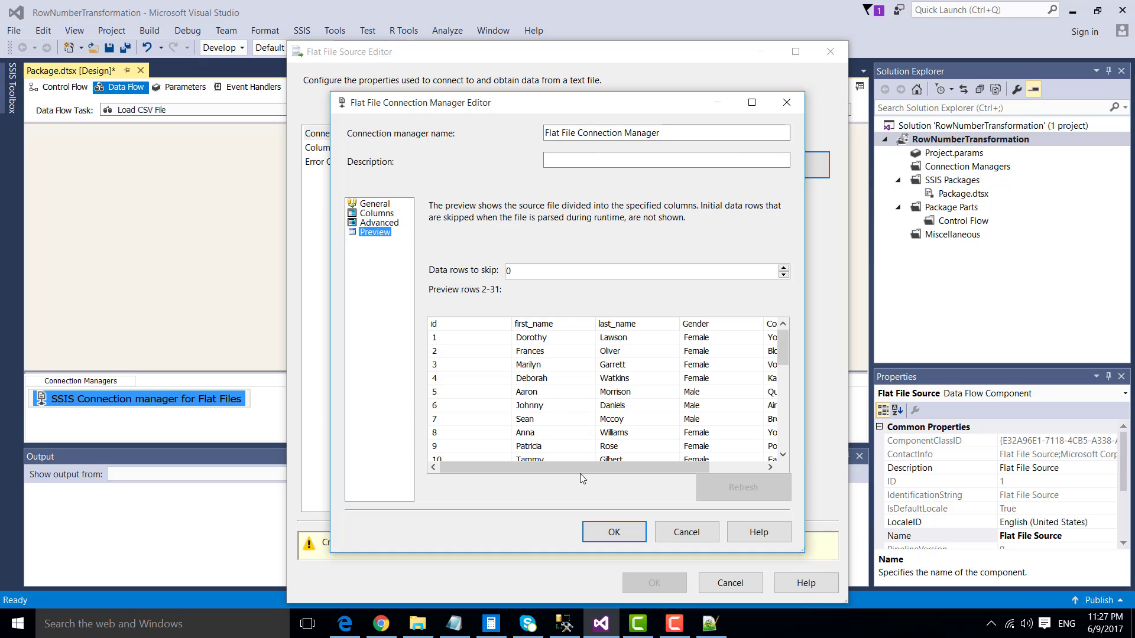
left_click(616, 535)
left_click(654, 542)
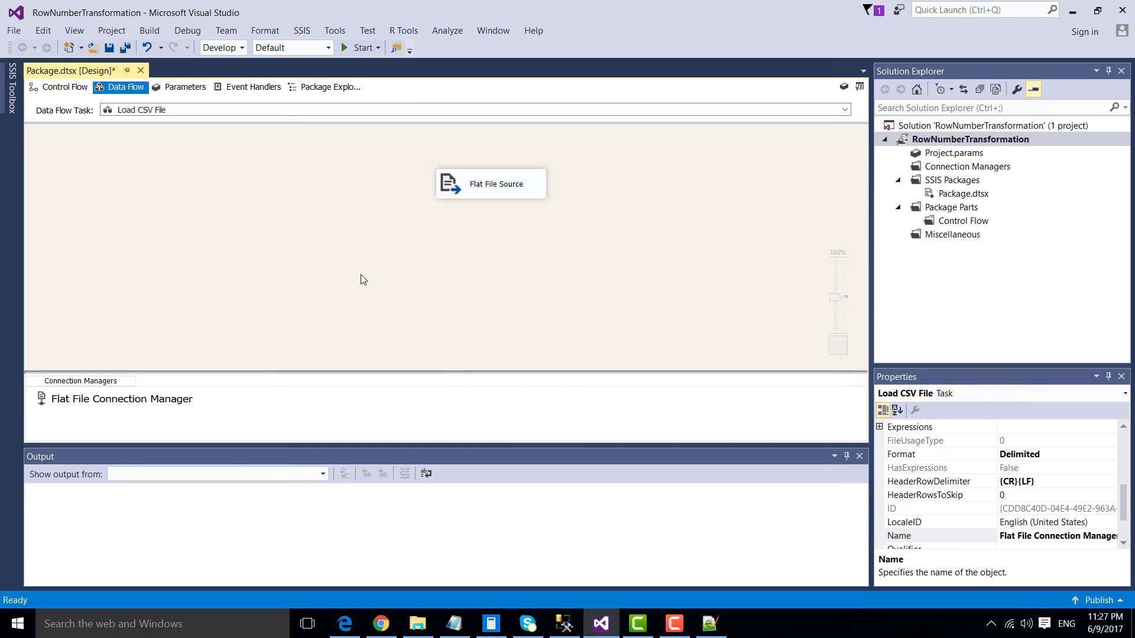
Add an OLE DB Destination below the Flat File Source and connect the source's data output to it.
left_click(19, 81)
scroll(76, 254, "down", 2)
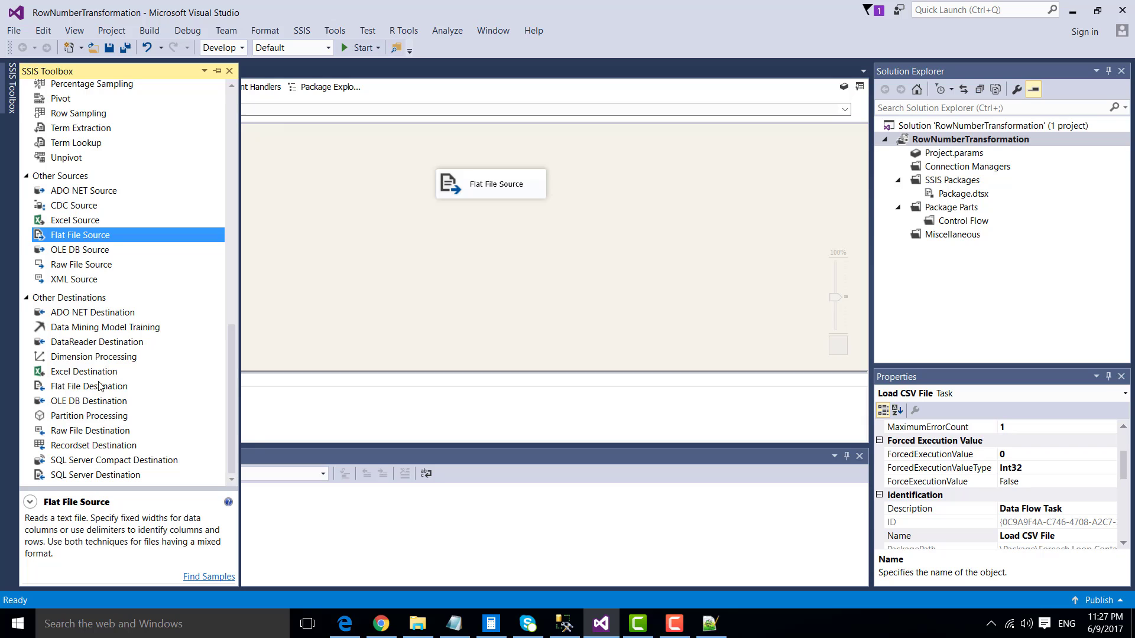
left_click_drag(89, 401, 396, 296)
left_click(471, 183)
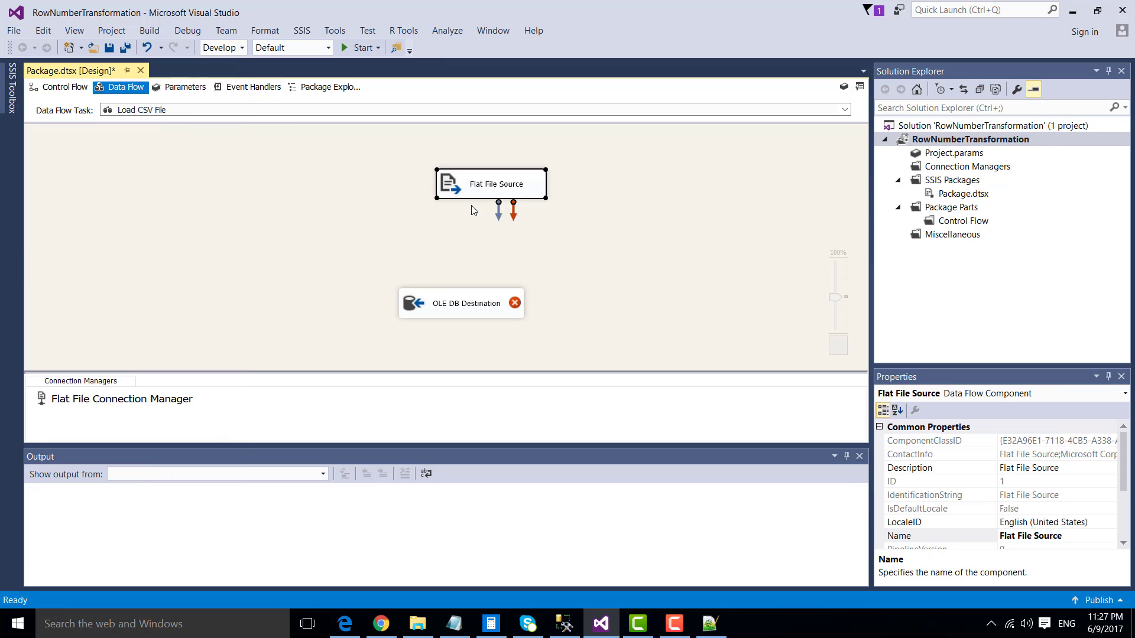
left_click_drag(498, 208, 439, 312)
Point the OLE DB Destination to the existing Testing database connection and choose the [dbo].[TestData] table.
double_click(429, 303)
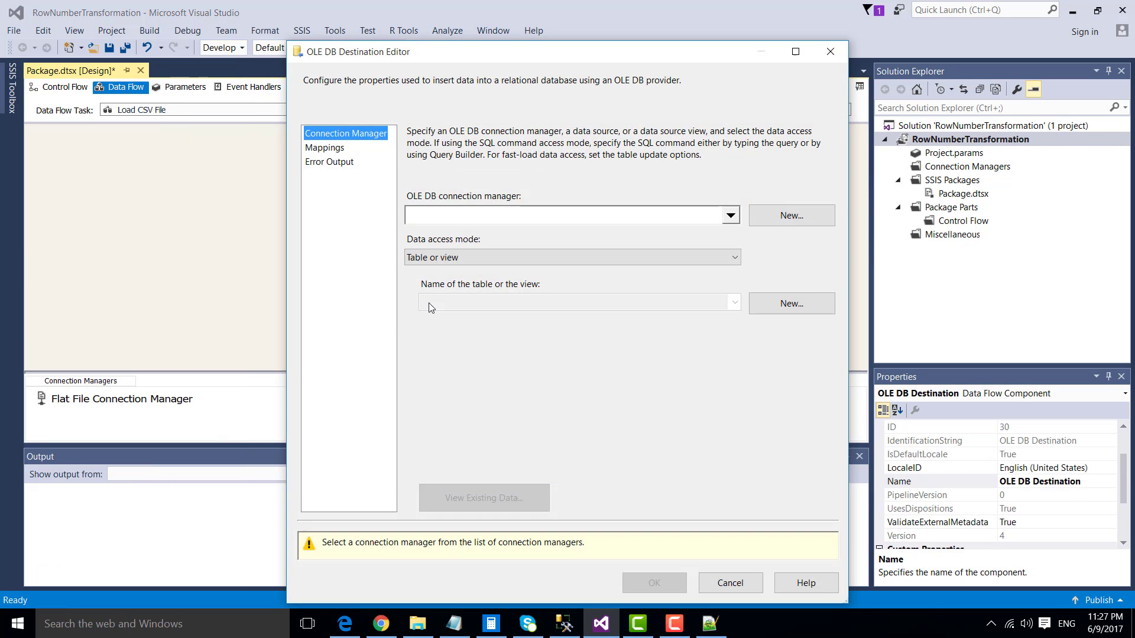
left_click(803, 226)
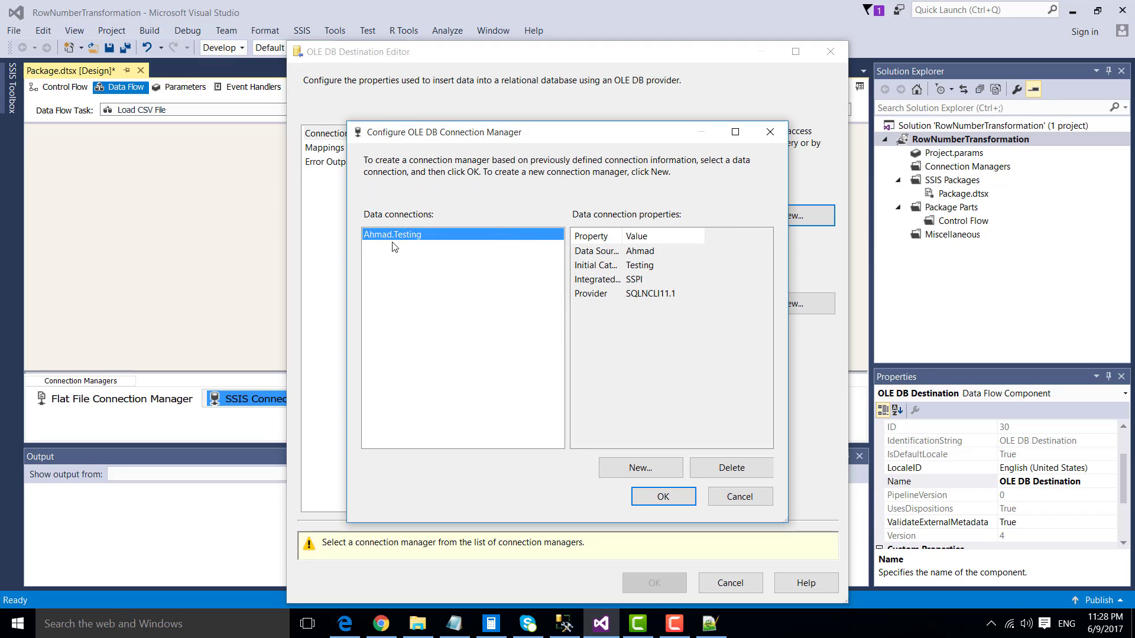
left_click(662, 497)
left_click(518, 307)
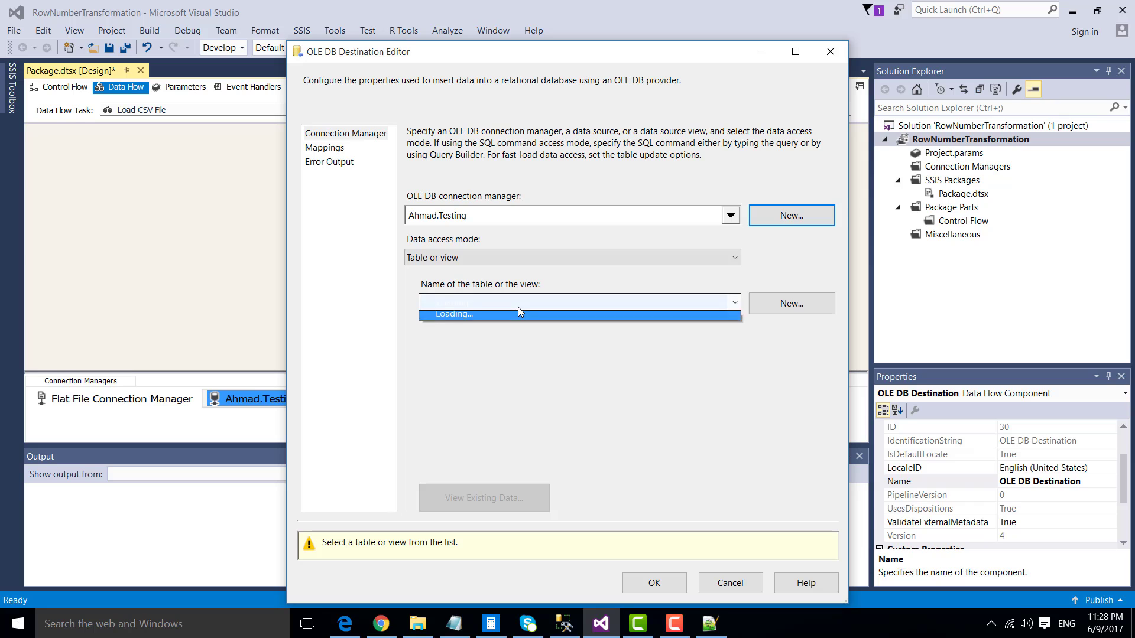
left_click(495, 322)
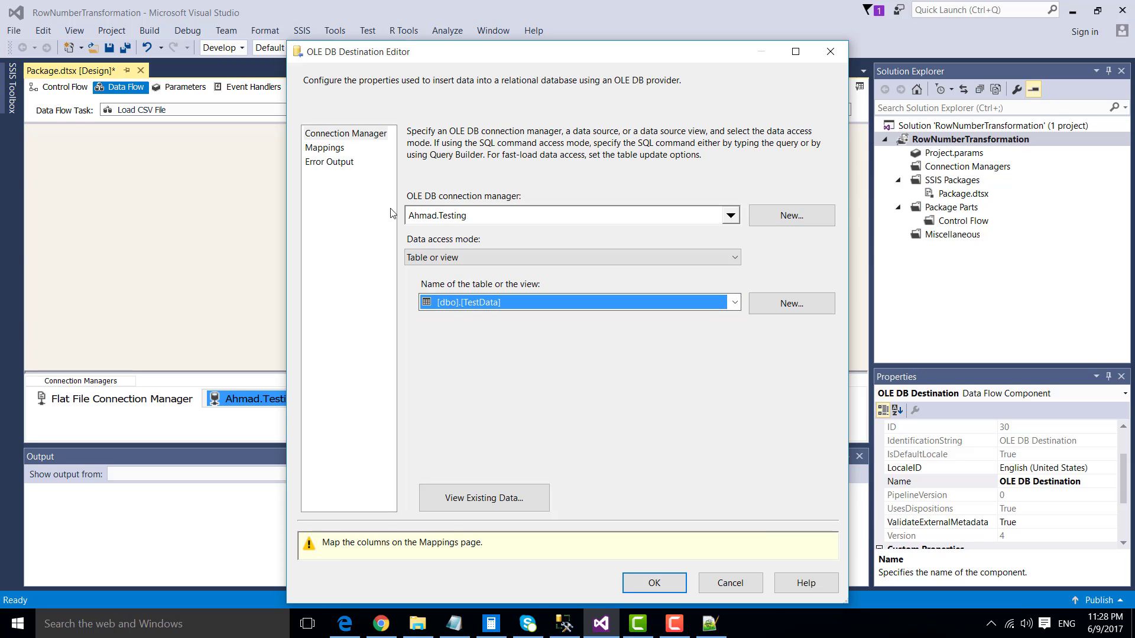
Accept the OLE DB Destination's automatic column mappings and align the Flat File Source above the destination.
left_click(325, 148)
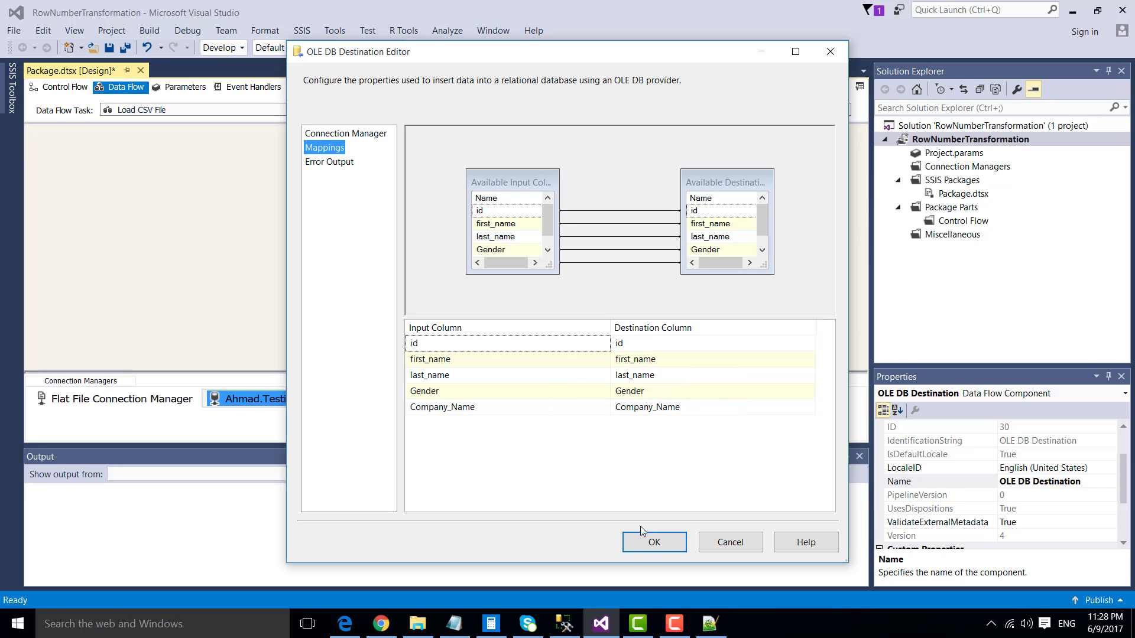
left_click(656, 543)
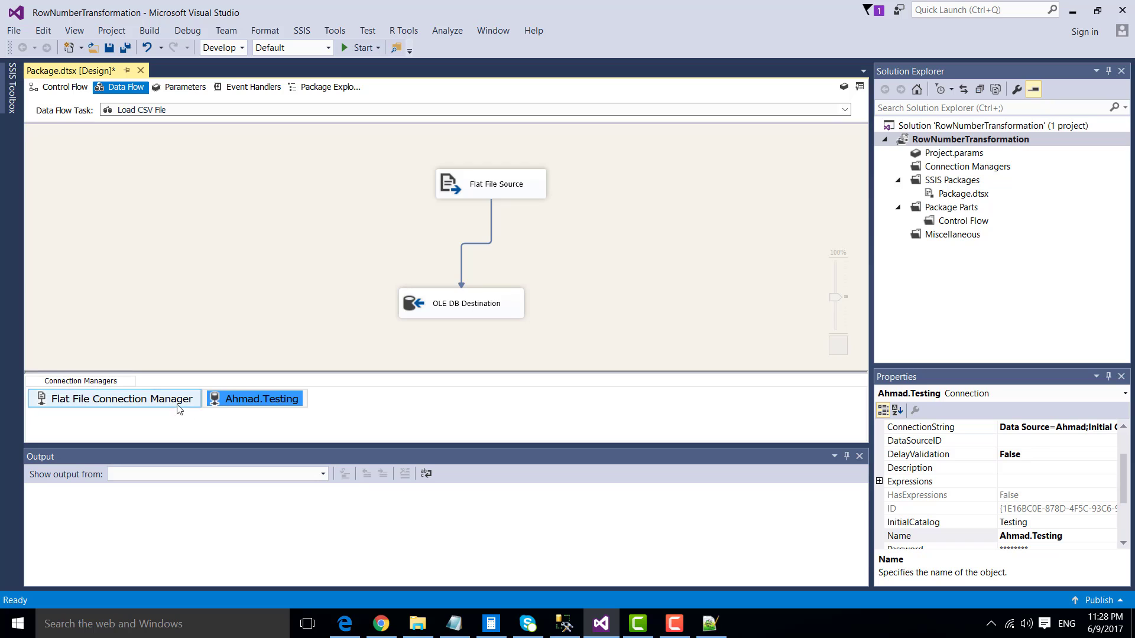
left_click_drag(455, 186, 432, 188)
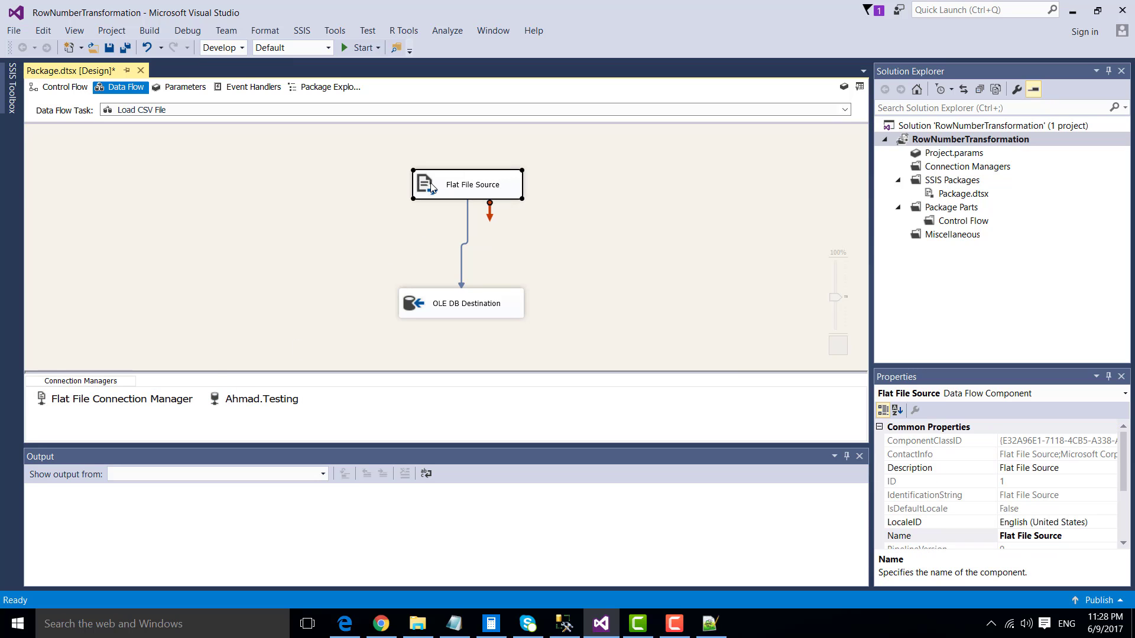
left_click(361, 168)
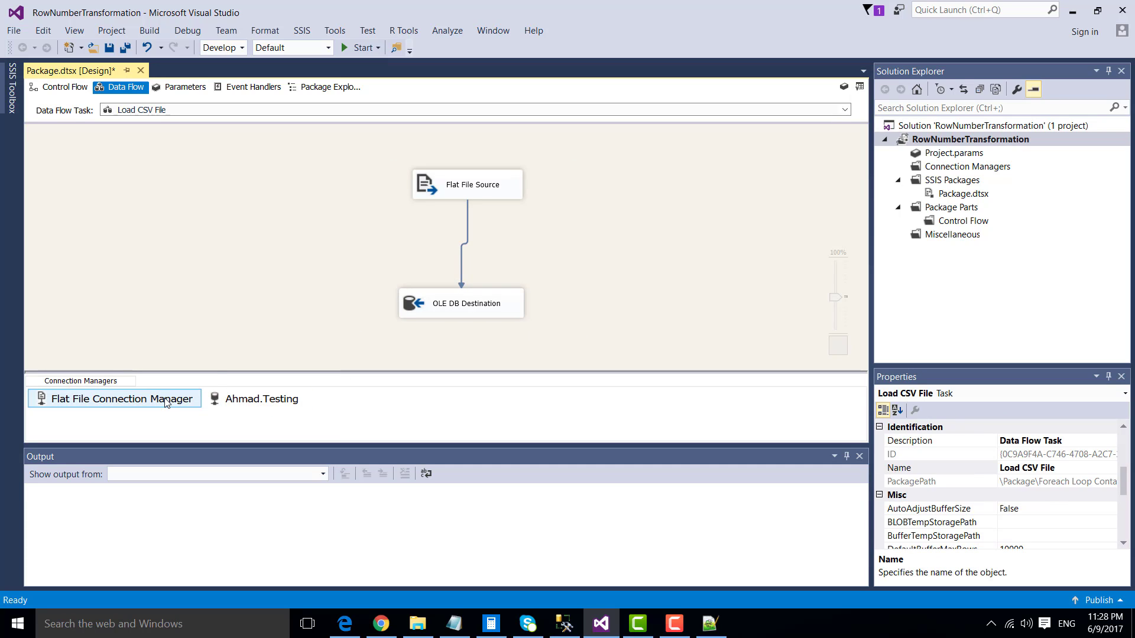
Start a property expression for the Flat File Connection Manager's ConnectionString property.
left_click(166, 402)
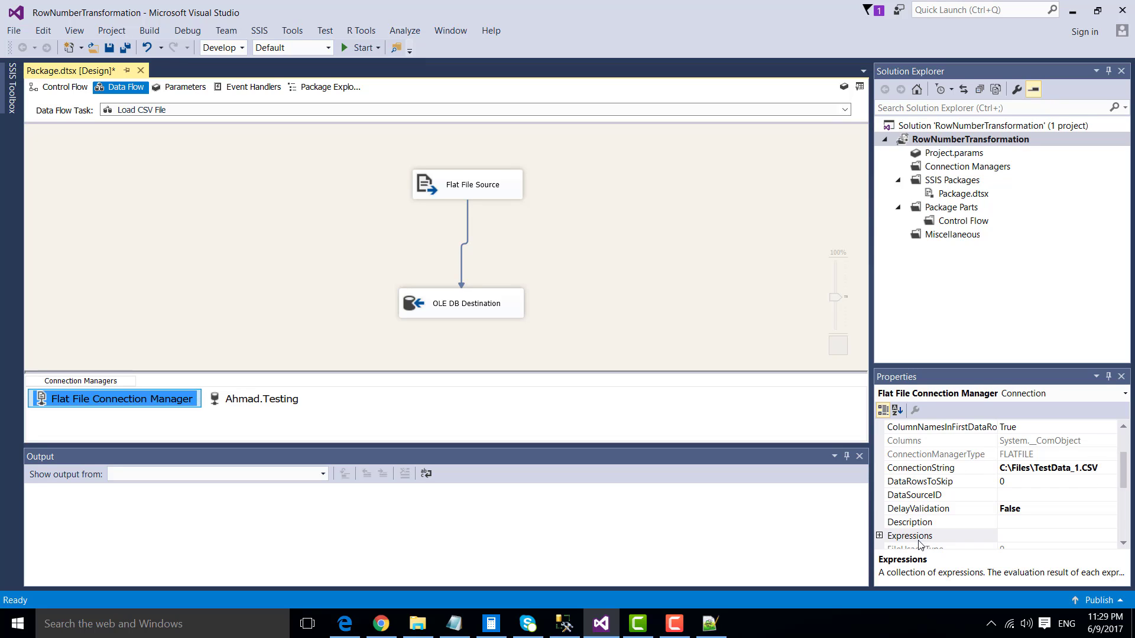
left_click(881, 537)
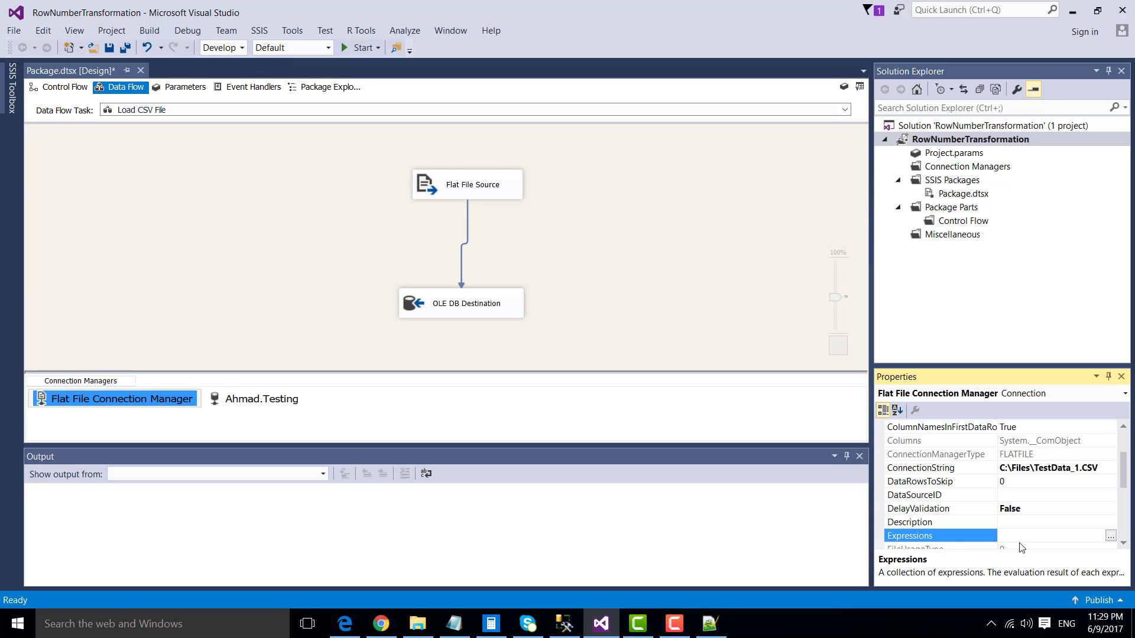
left_click(1110, 536)
left_click(498, 246)
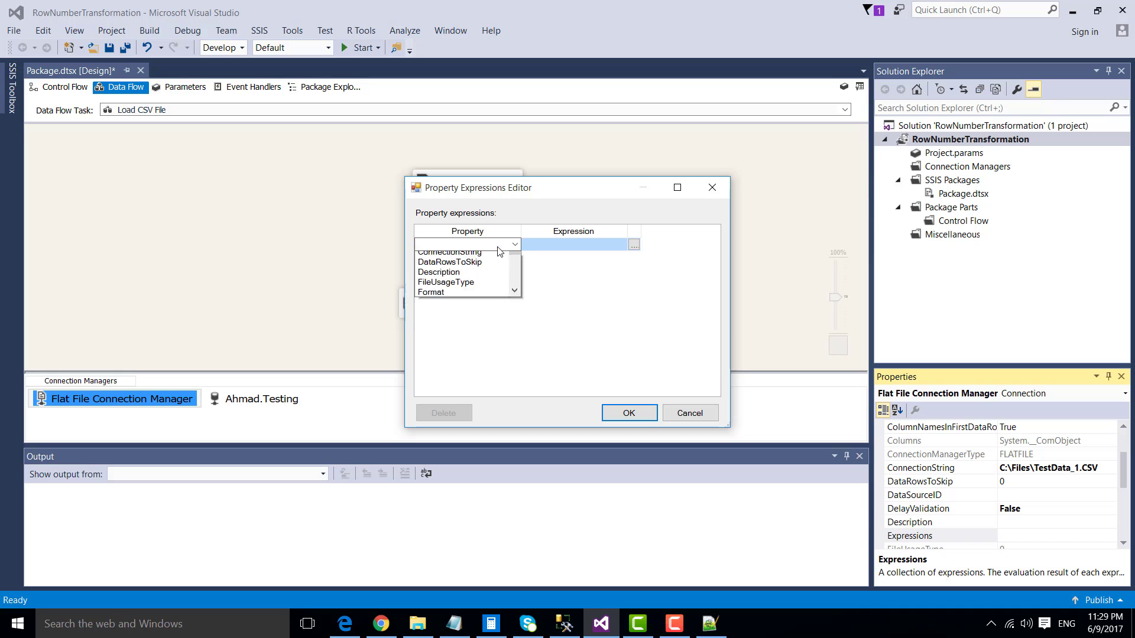
left_click(471, 290)
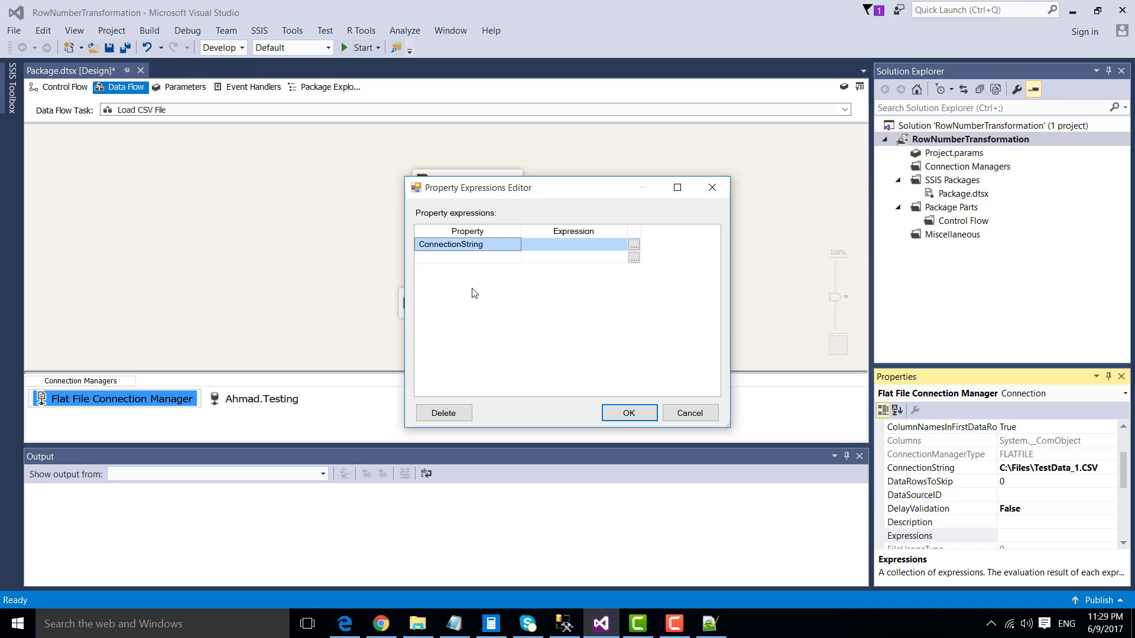
Build and evaluate the ConnectionString expression @[User::FilePath], and accept it for the flat file connection.
left_click(634, 249)
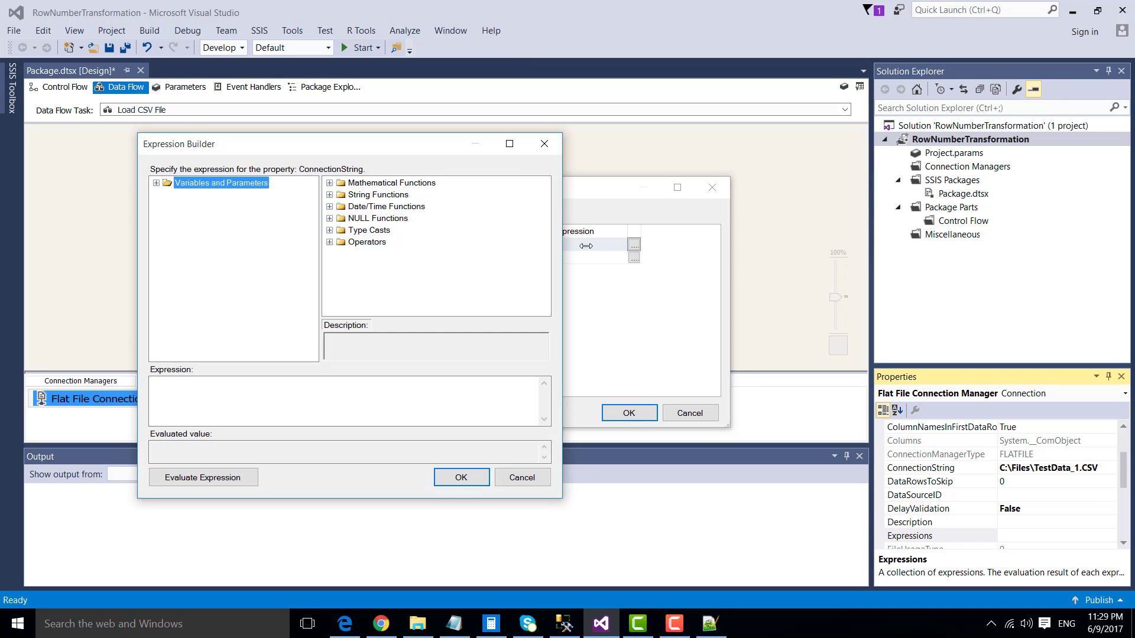
left_click(156, 184)
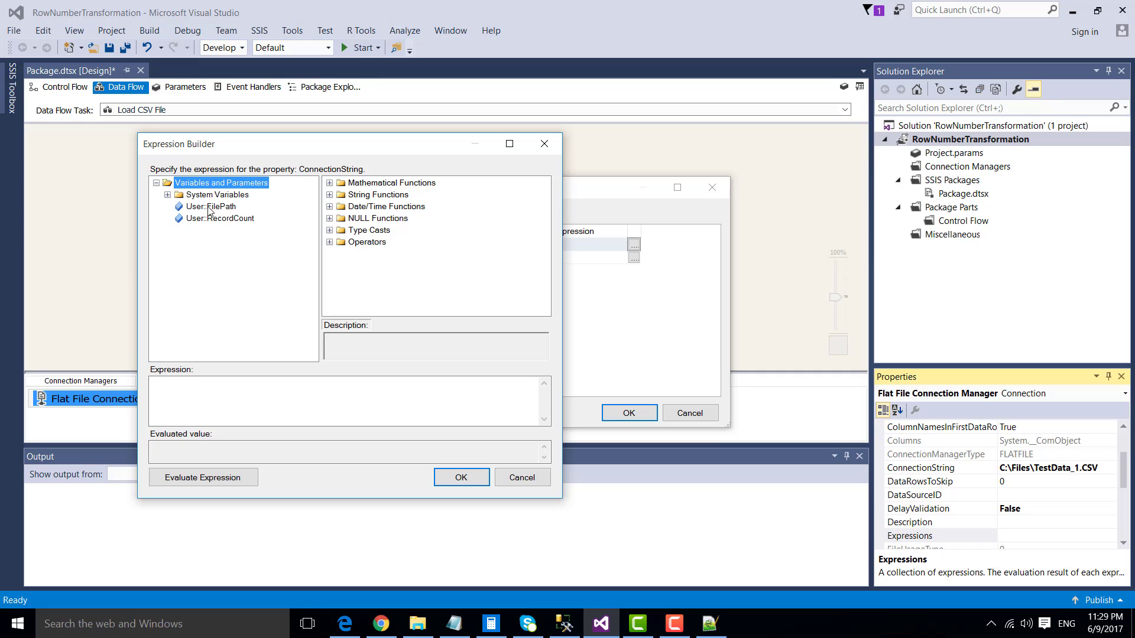
left_click_drag(211, 206, 327, 405)
left_click(231, 479)
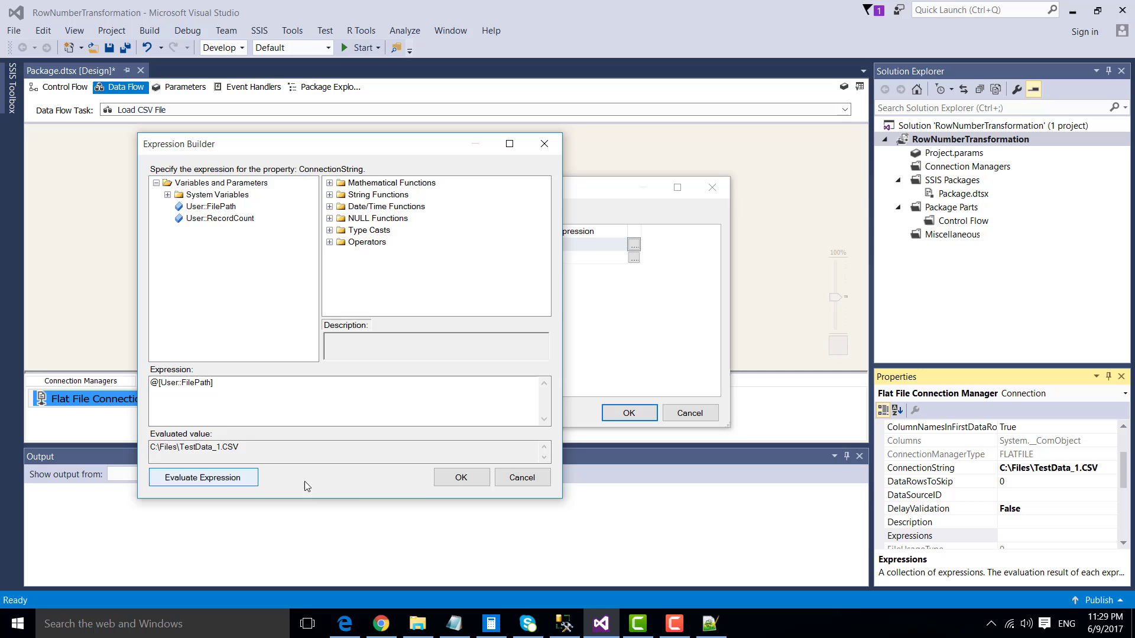
left_click(462, 478)
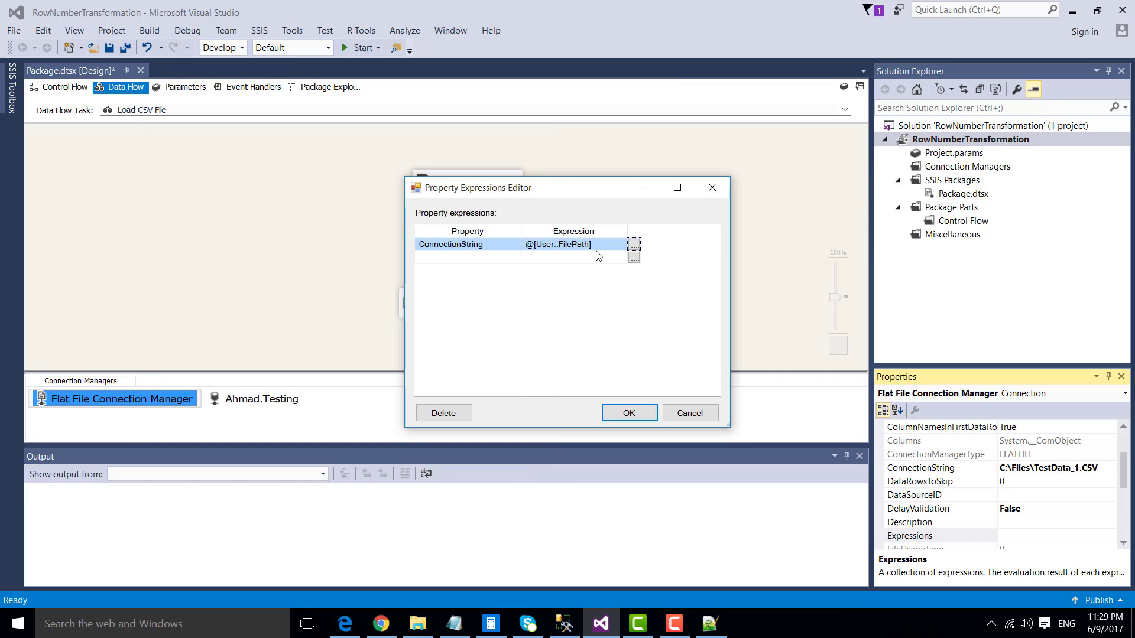
left_click(629, 416)
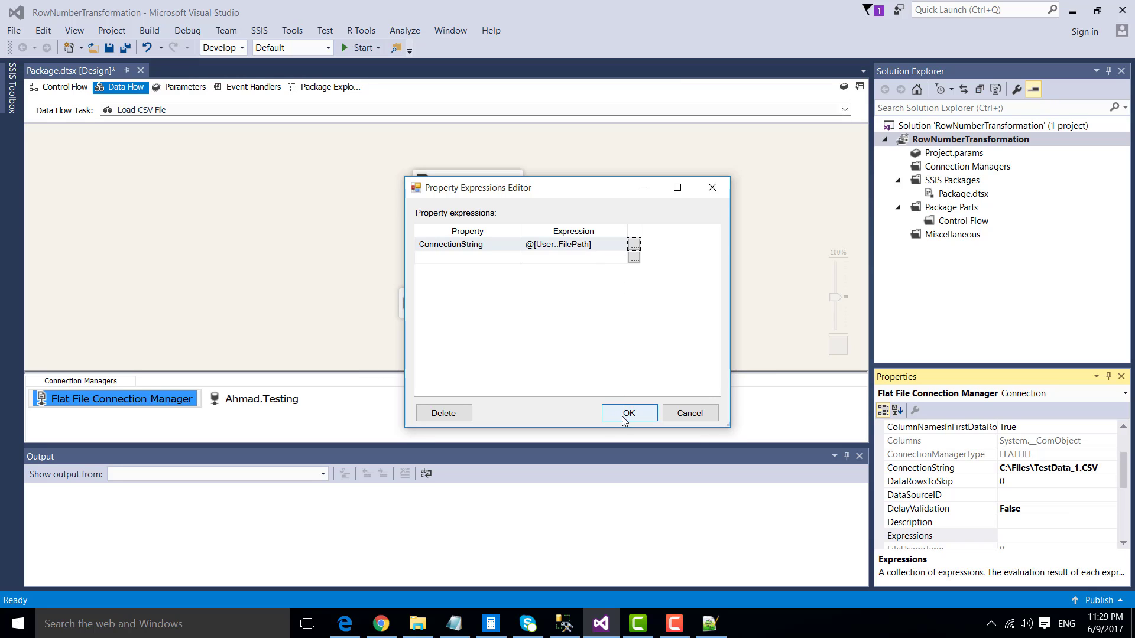
left_click(624, 416)
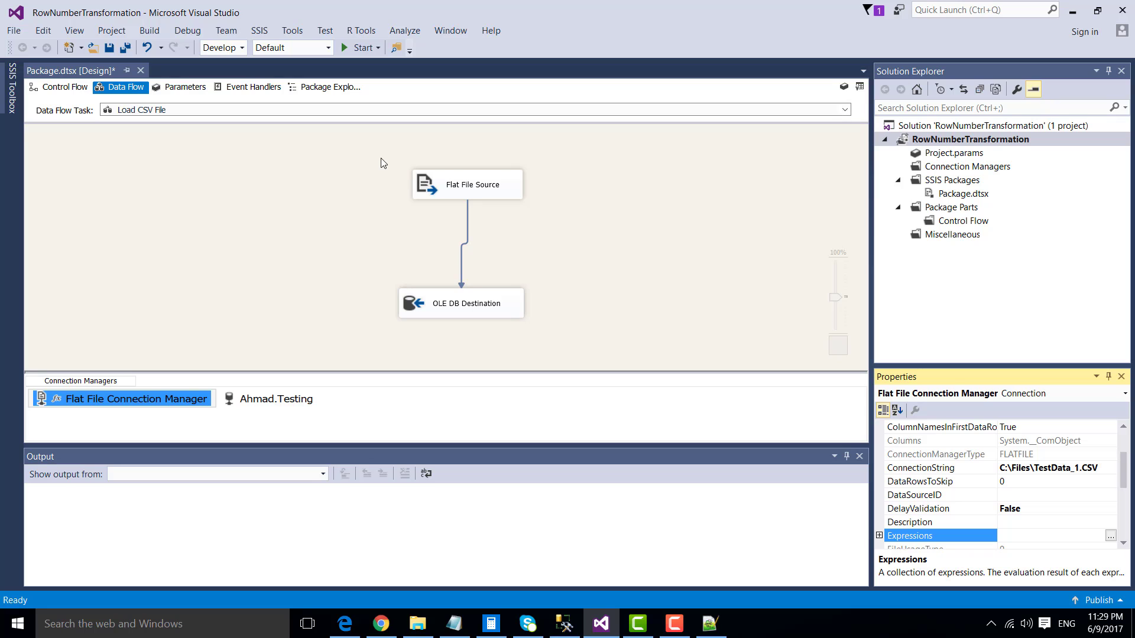
left_click(593, 246)
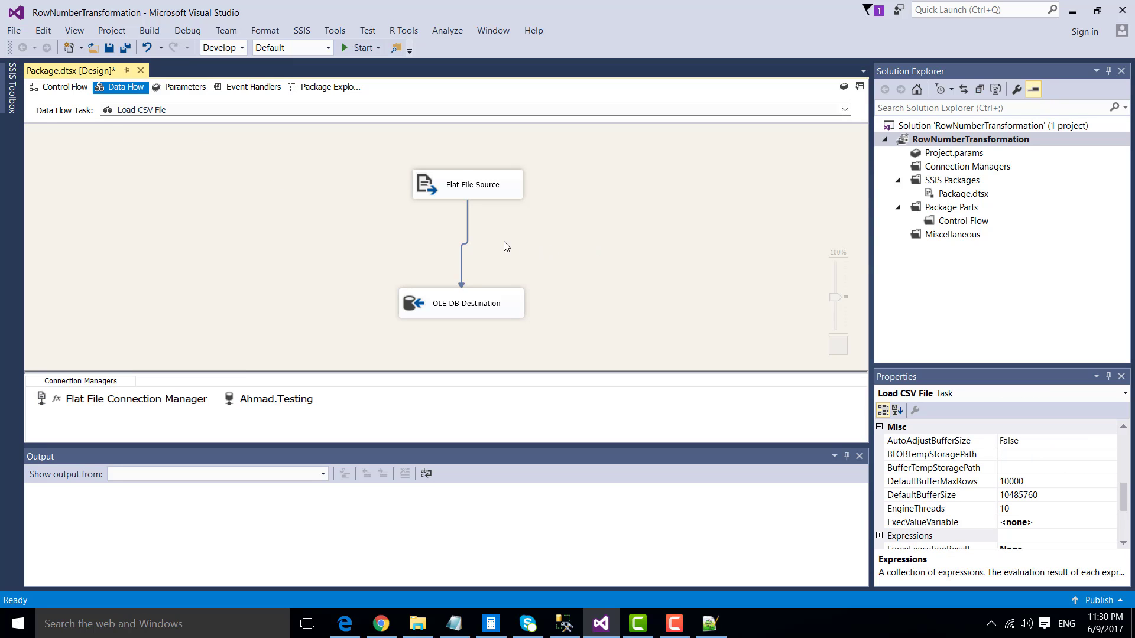
Delete the path between the Flat File Source and the OLE DB Destination, and add a Row Count transformation between them.
left_click(468, 232)
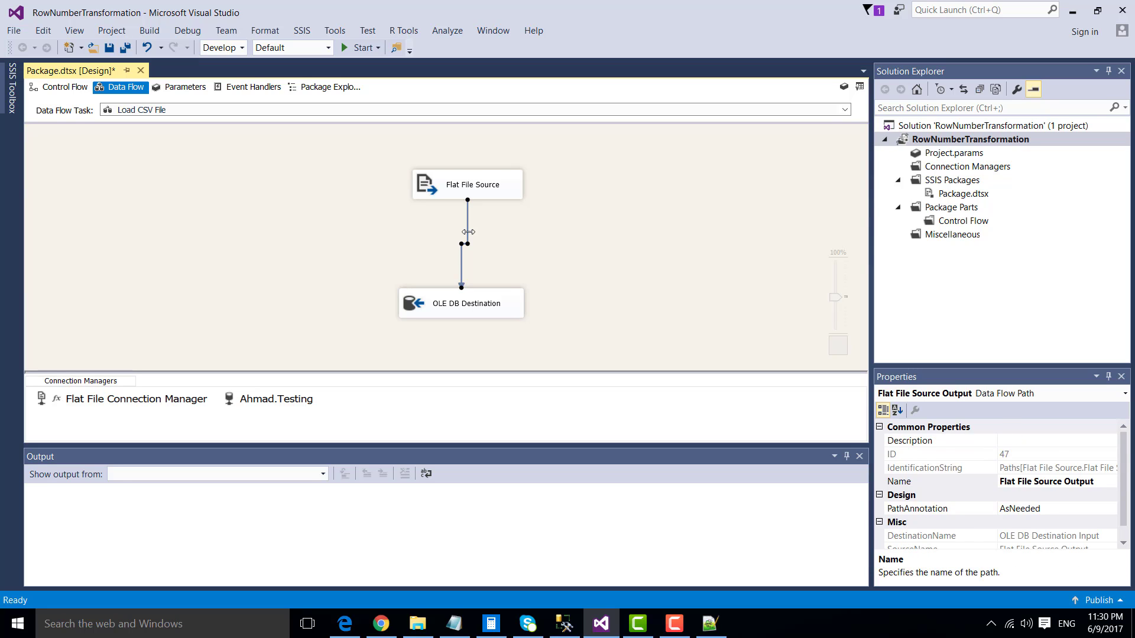
key("Delete")
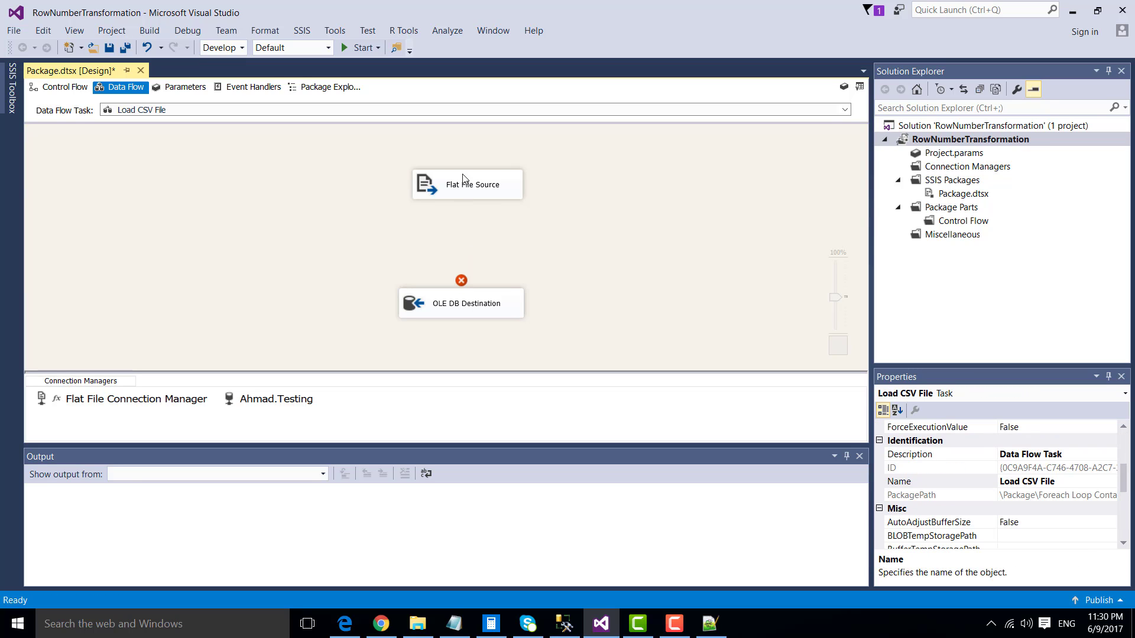
left_click(13, 91)
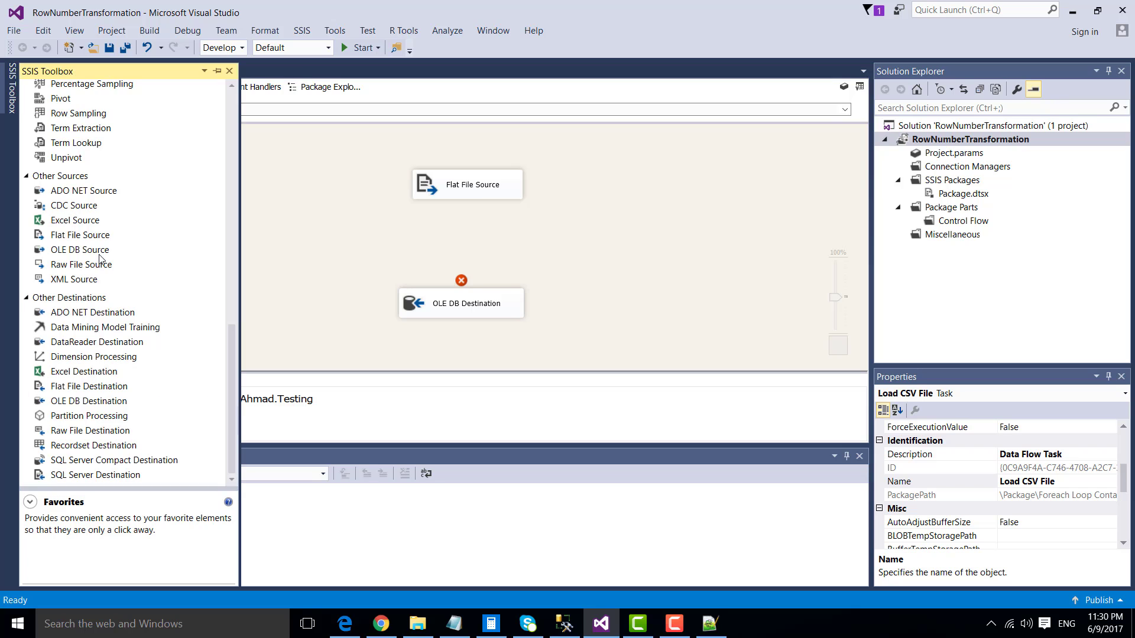
scroll(96, 252, "up", 8)
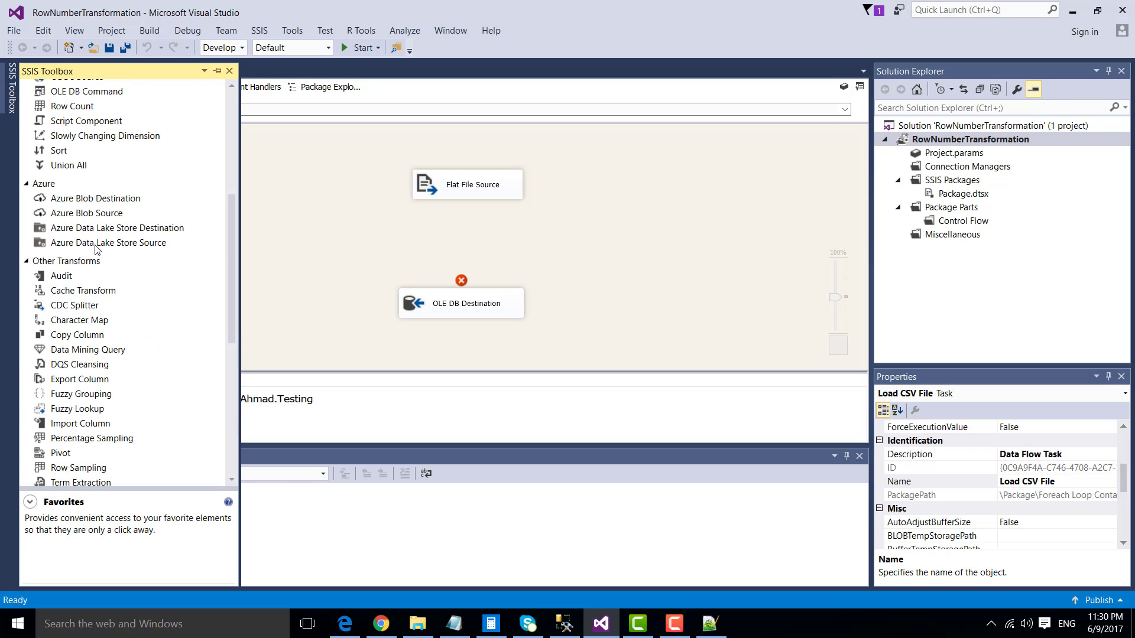
scroll(94, 240, "up", 2)
left_click_drag(72, 200, 344, 250)
Connect the Flat File Source's data output to Row Count and store the count in the User::RecordCount variable.
left_click(453, 196)
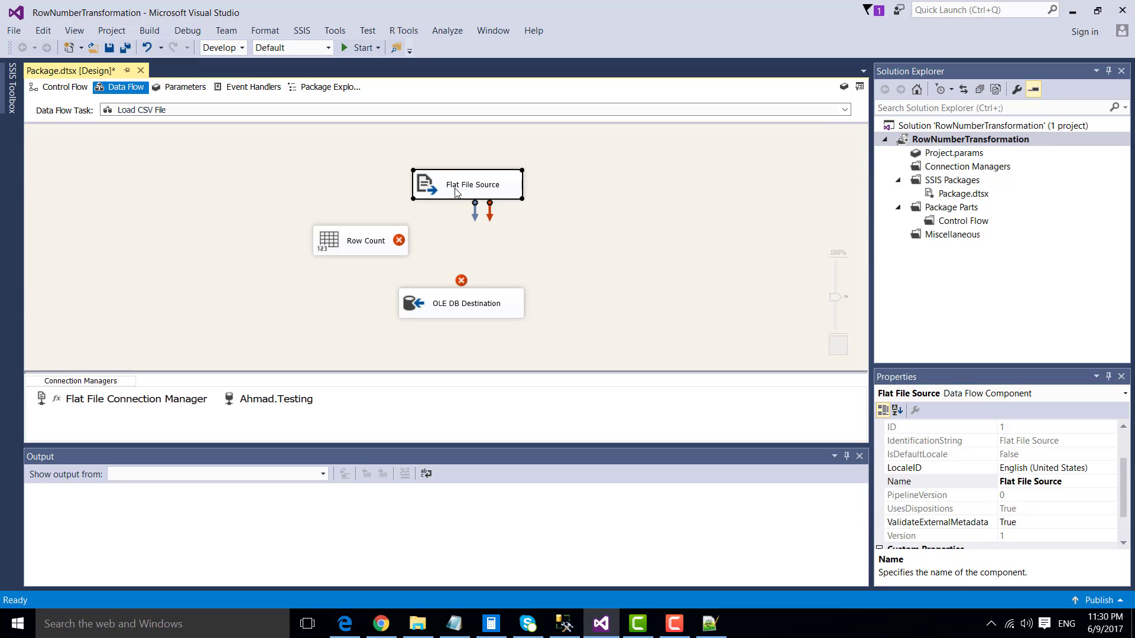
left_click_drag(412, 228, 390, 238)
double_click(348, 251)
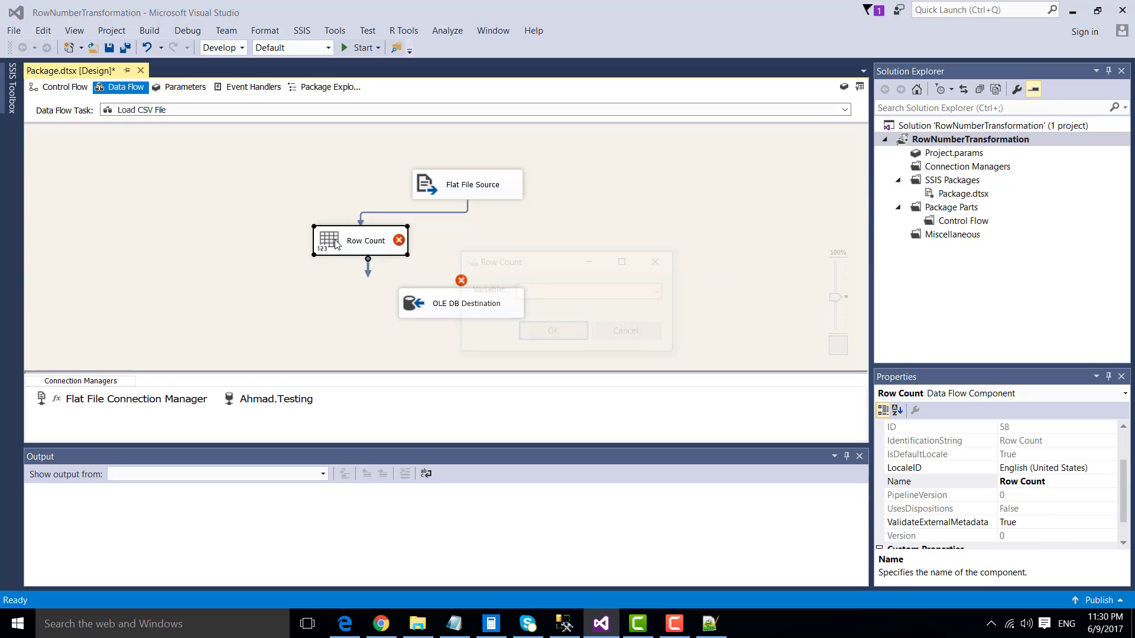
left_click(586, 291)
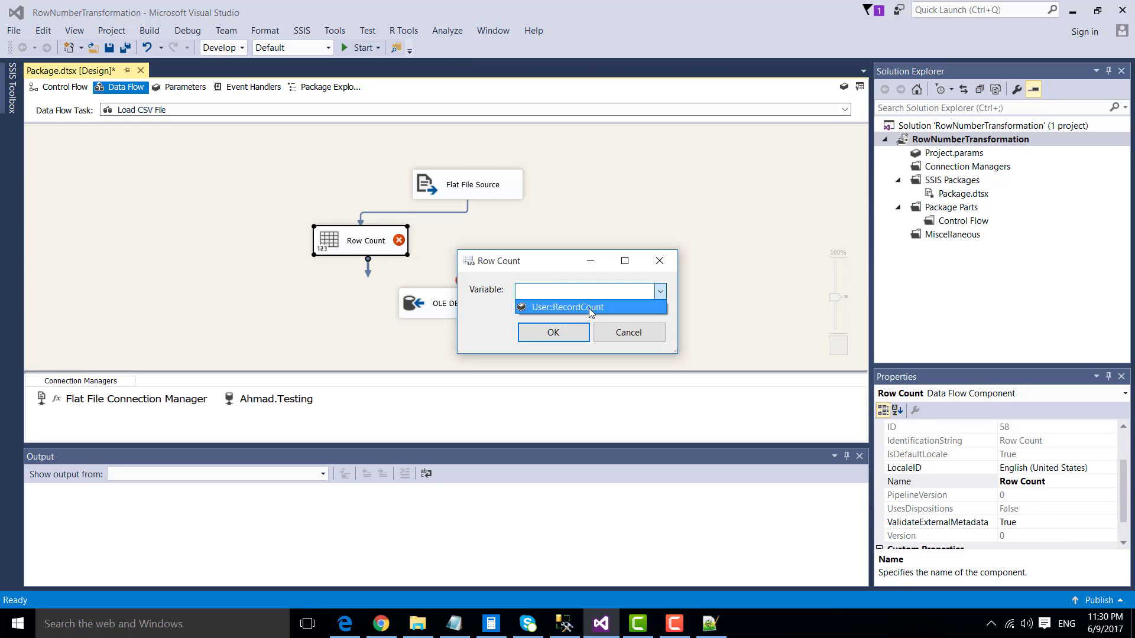
left_click(589, 307)
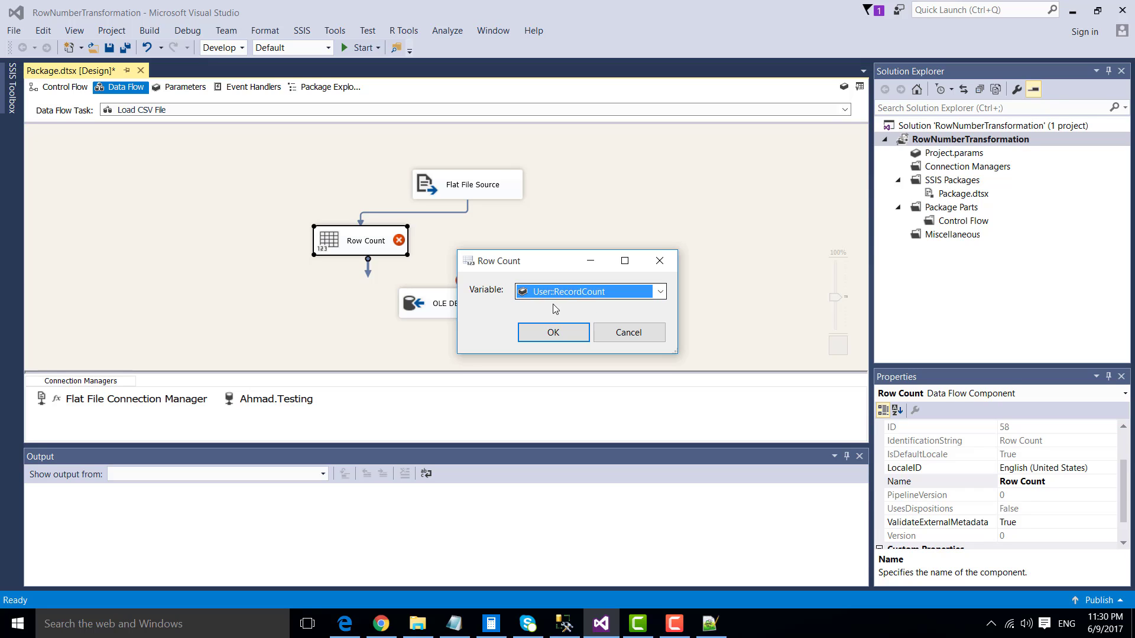
left_click(554, 334)
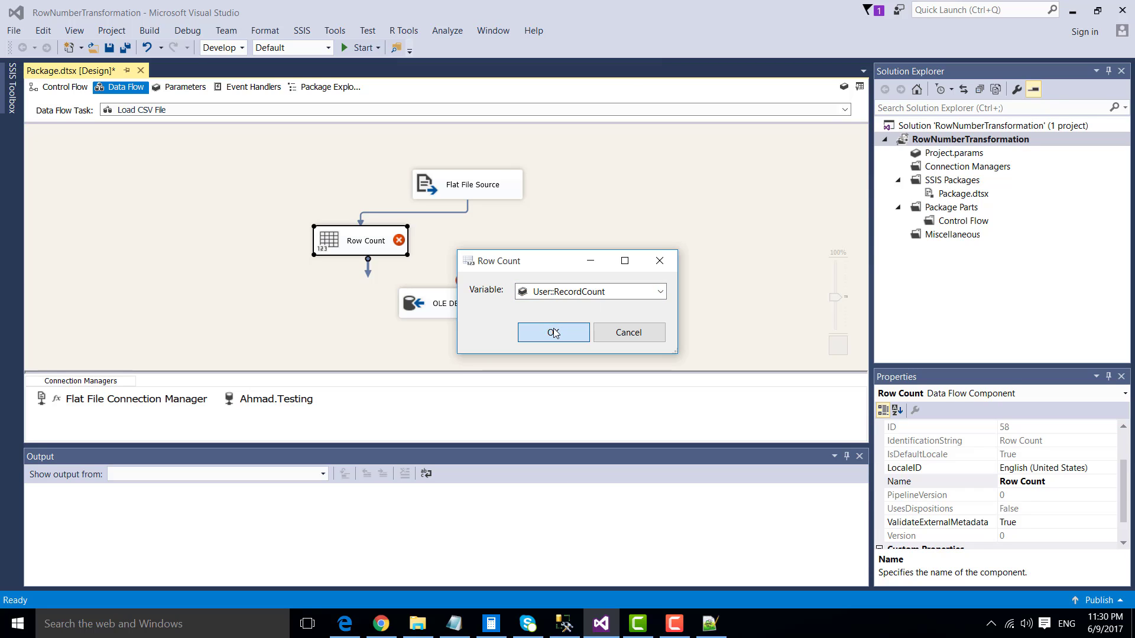
Connect the Row Count output to the OLE DB Destination.
left_click_drag(367, 275, 443, 314)
left_click(616, 290)
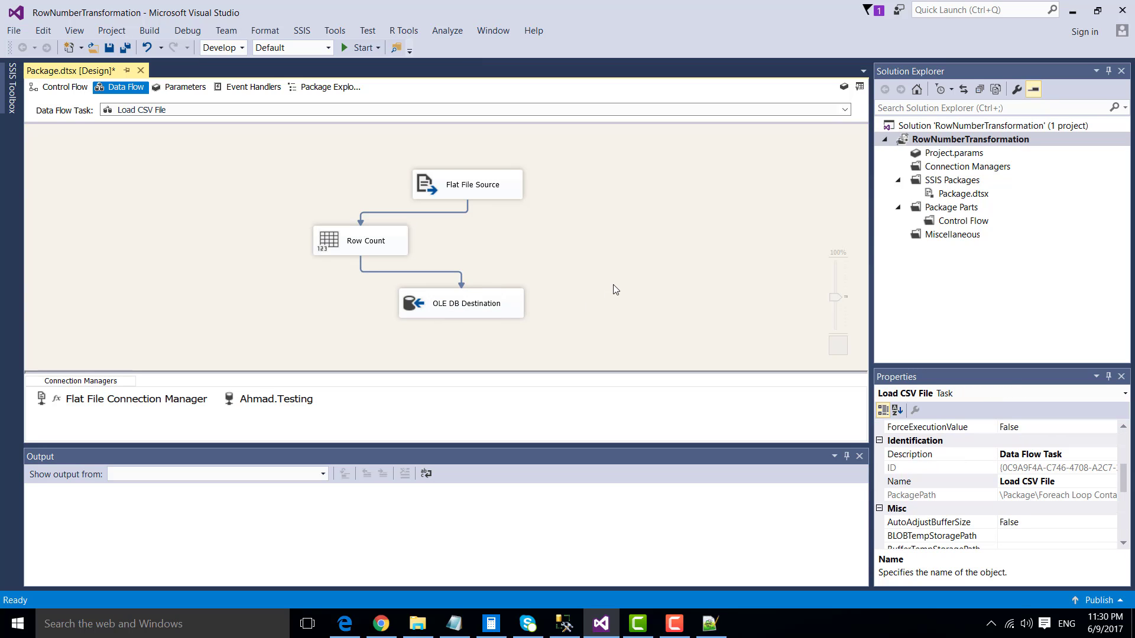
left_click_drag(287, 160, 625, 317)
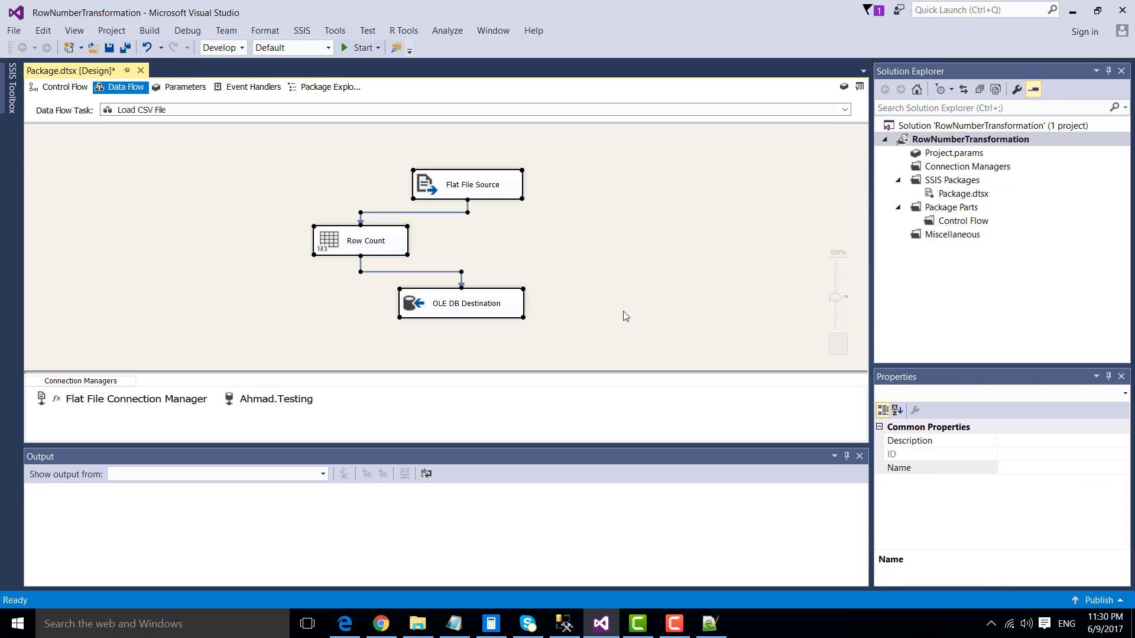
left_click(627, 314)
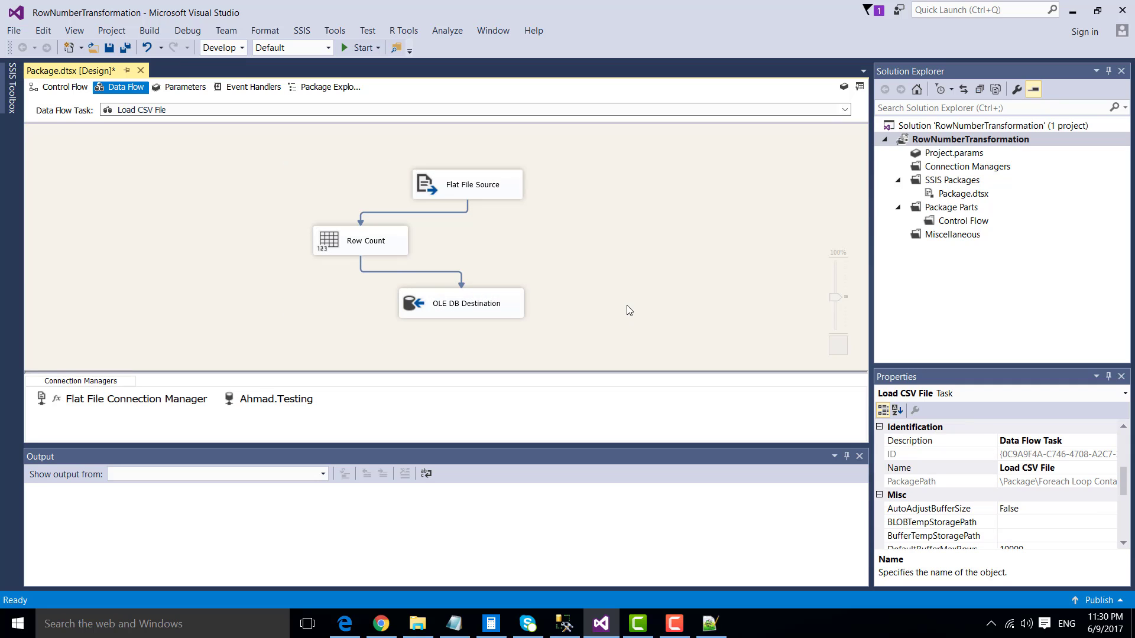
Return to the control flow and place an Execute SQL Task inside the Foreach Loop Container, below Load CSV File.
left_click(64, 87)
left_click(398, 274)
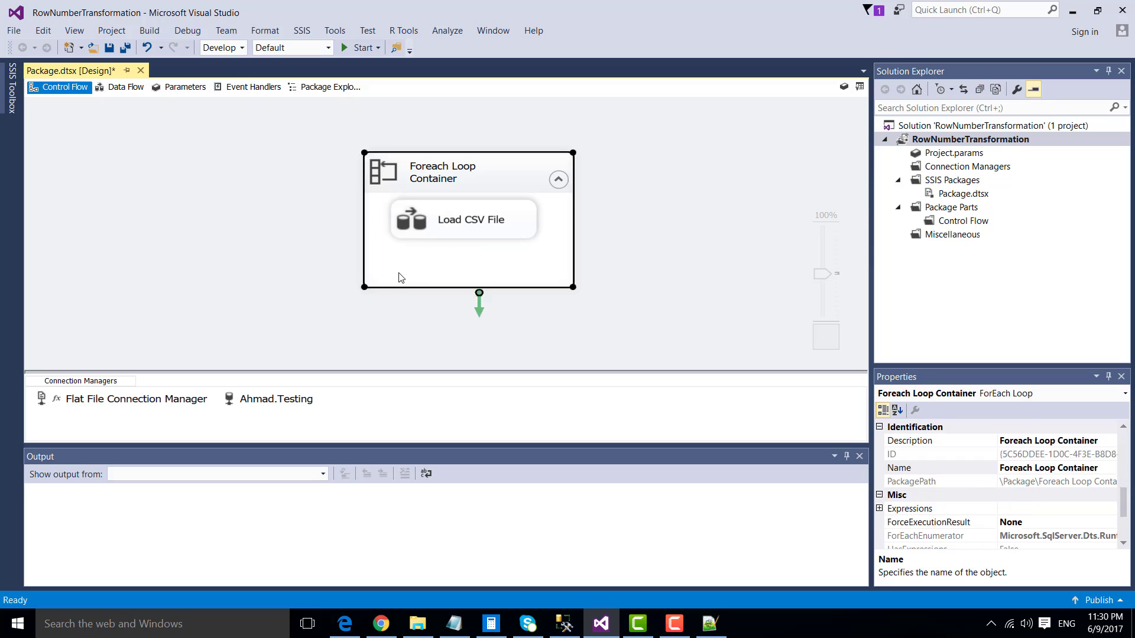
left_click(49, 149)
left_click(12, 76)
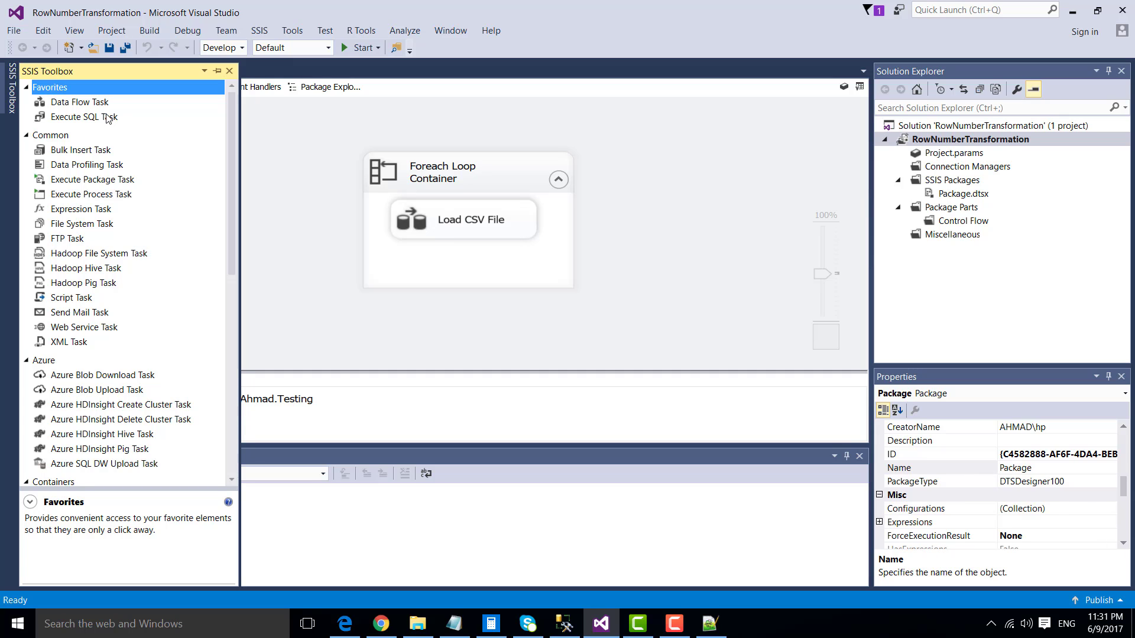
left_click_drag(106, 117, 656, 223)
left_click_drag(736, 249, 448, 256)
Rename the Execute SQL Task as Log File Info.
left_click(449, 256)
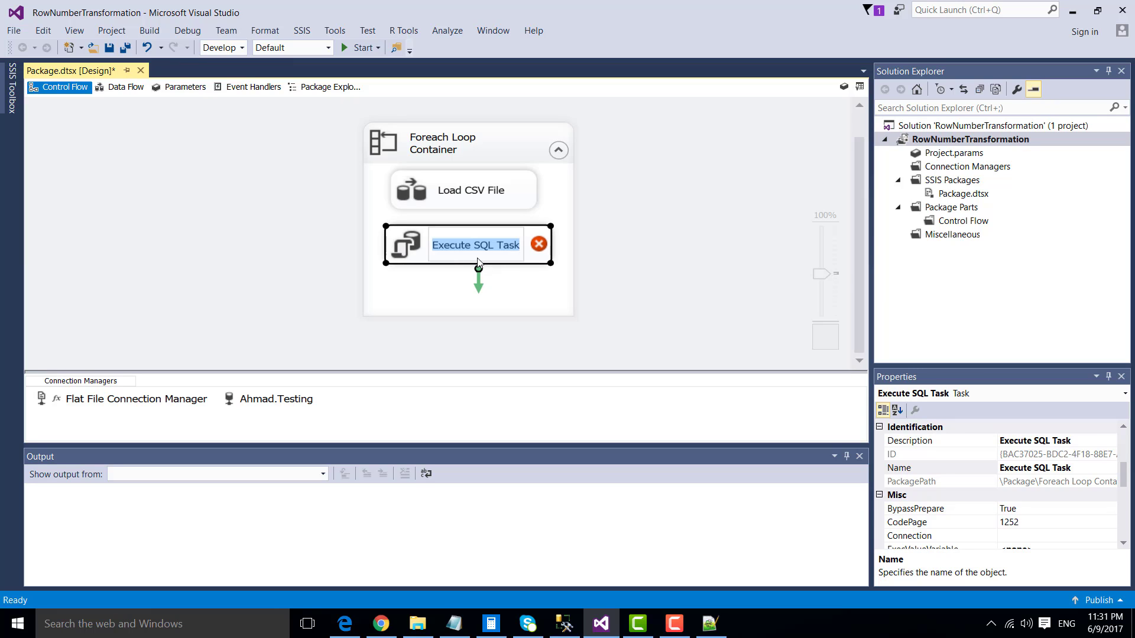
type("Log ")
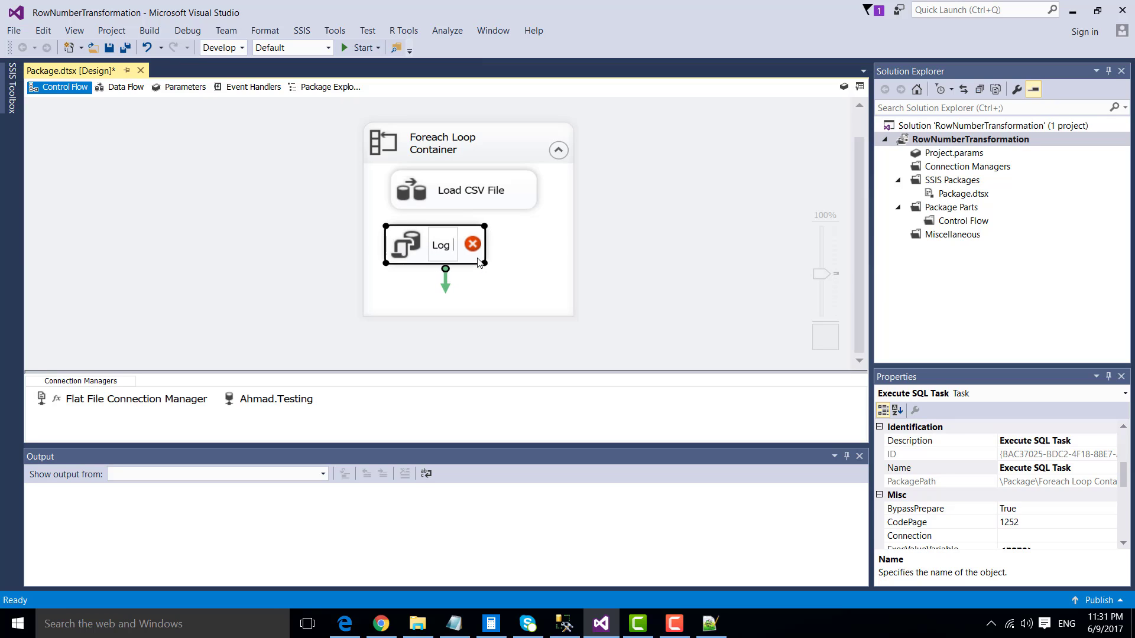
type("File Info")
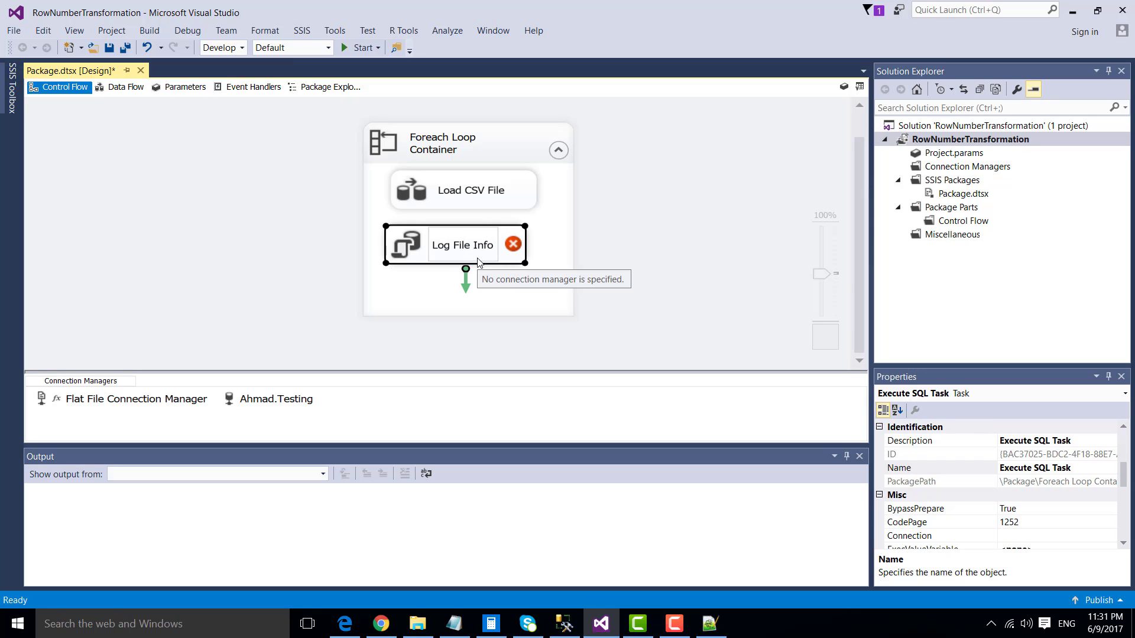
key("Return")
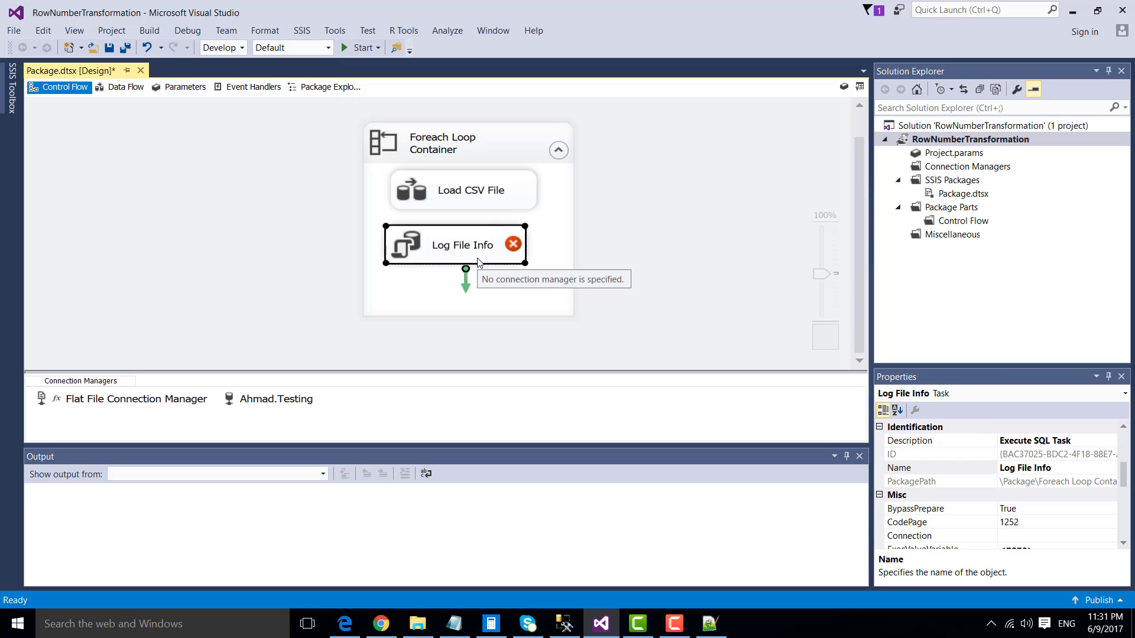
Connect Load CSV File to Log File Info with a success precedence constraint, spacing the two tasks apart.
left_click(469, 194)
left_click_drag(474, 252, 450, 282)
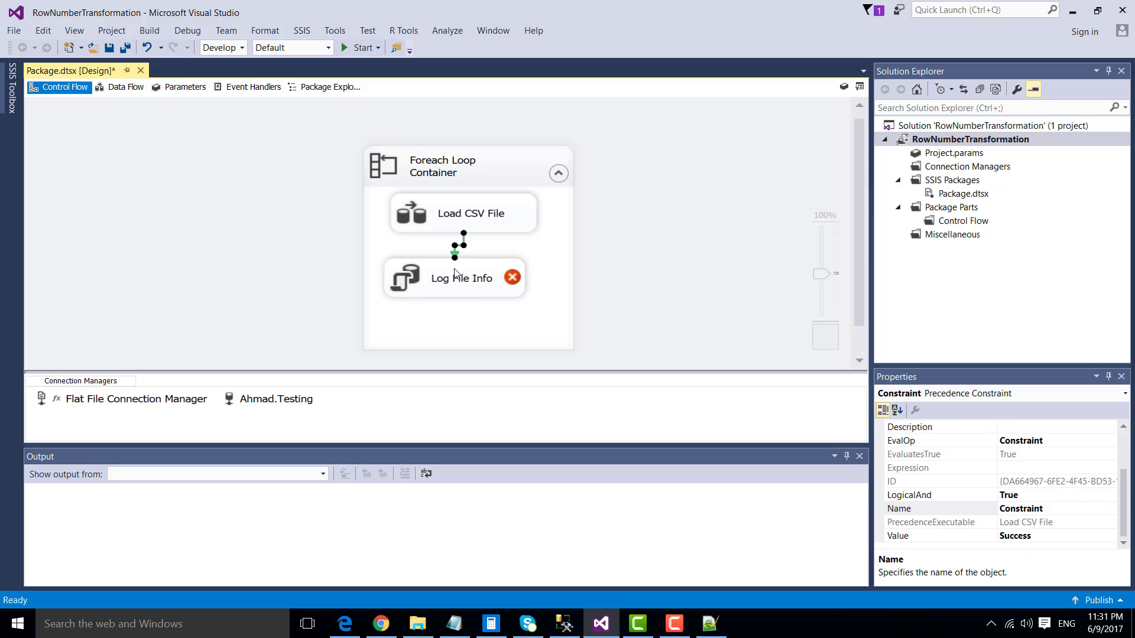
left_click(621, 303)
Set the connection of the Log File Info task to the existing Testing database connection manager and accept the task settings.
double_click(418, 279)
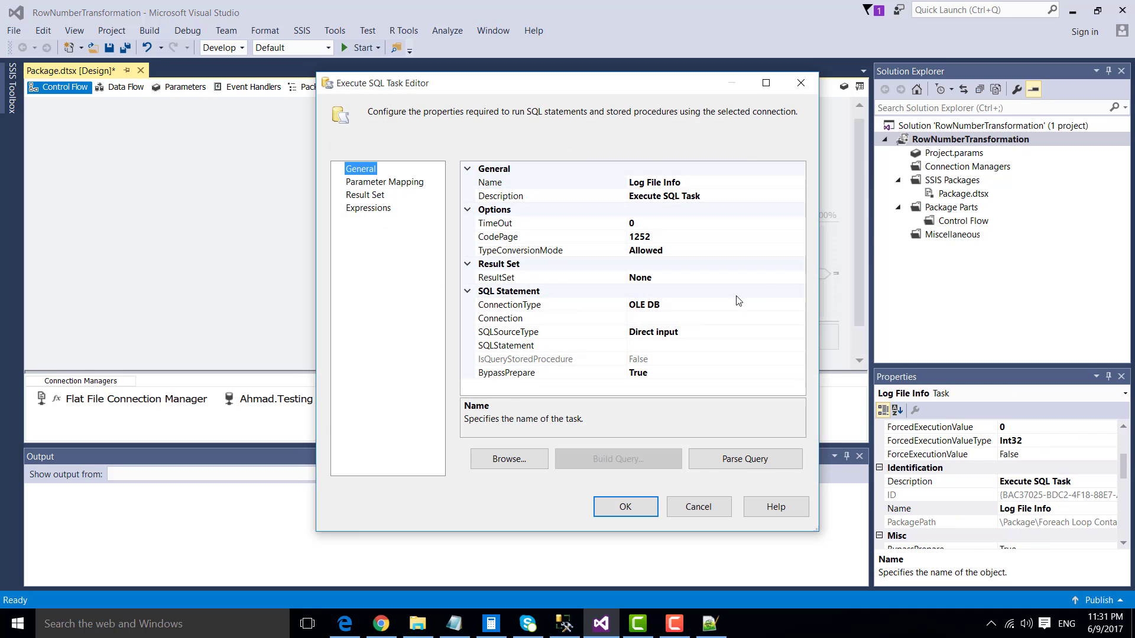
left_click(772, 318)
left_click(798, 318)
left_click(682, 346)
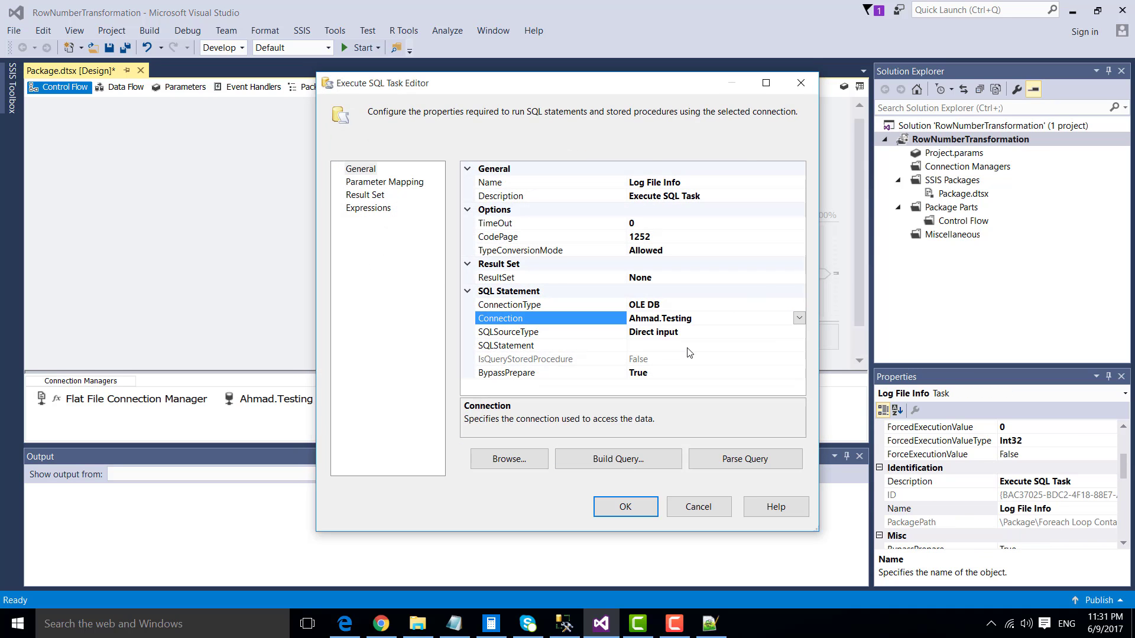
left_click(625, 507)
left_click(631, 293)
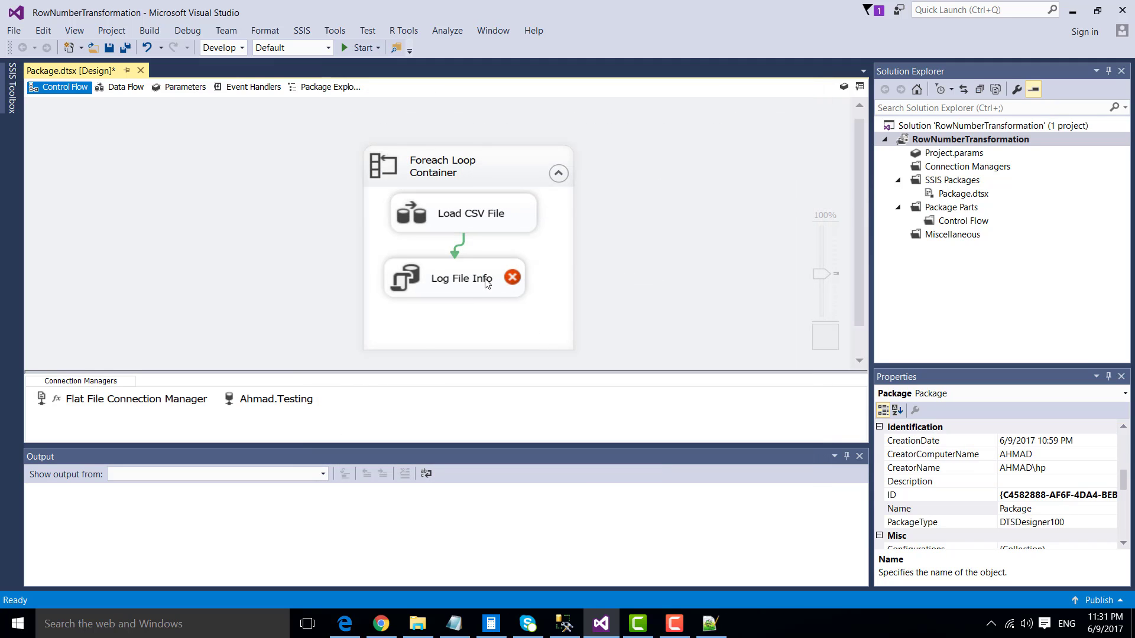
Switch to SQL Server Management Studio and begin a CREATE TABLE LOGS statement two lines below the TestData query.
left_click(563, 625)
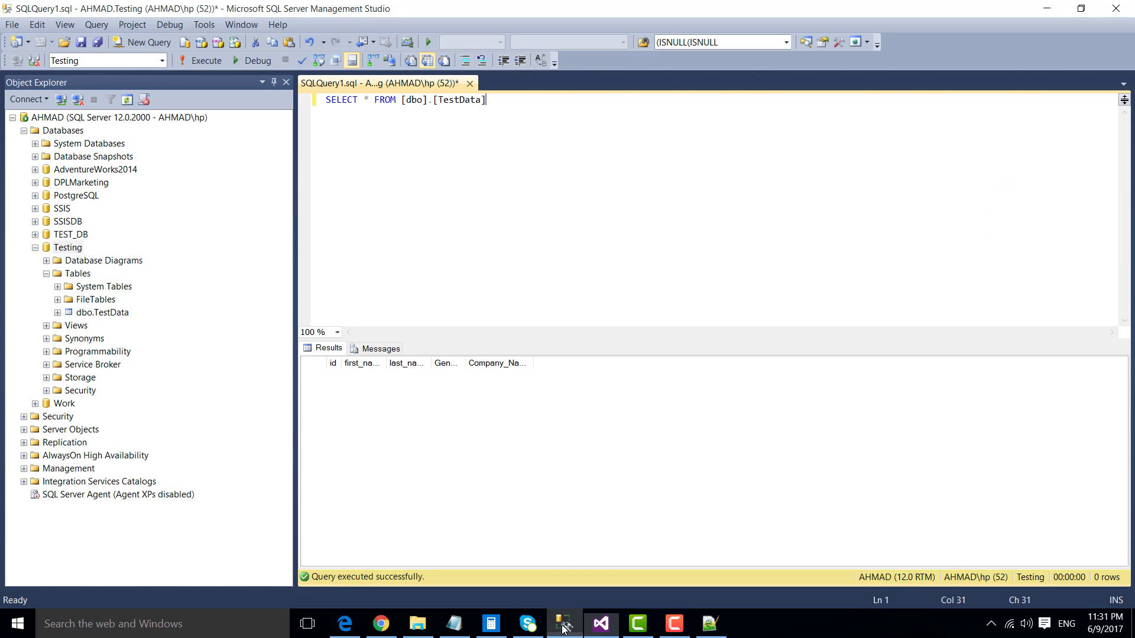
key("Return")
key("Return")
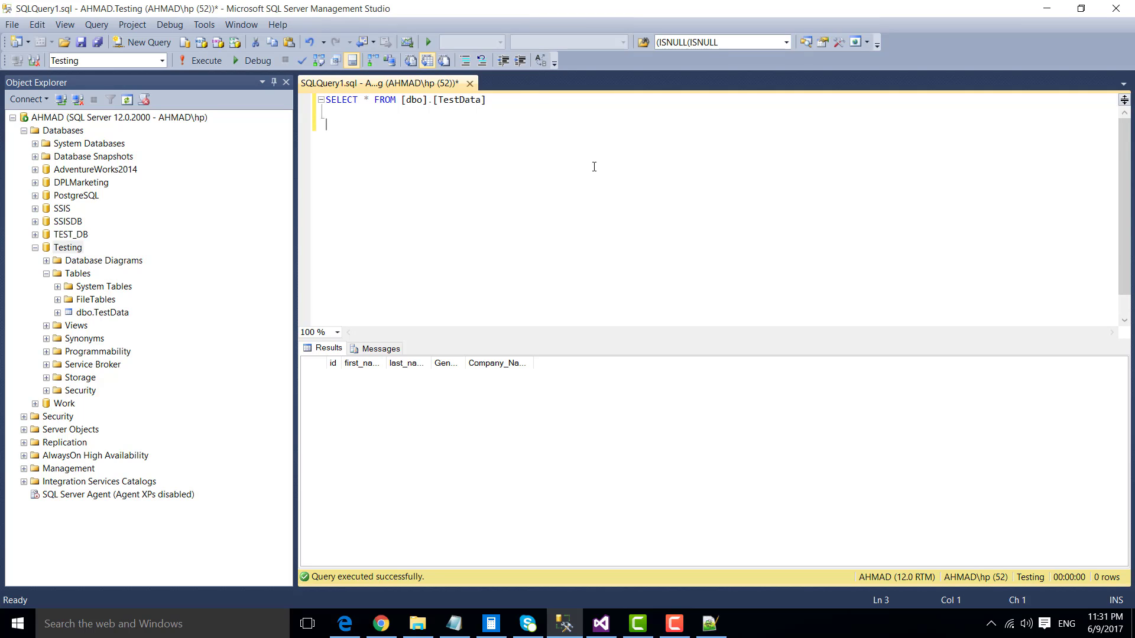
type("CREATE TABLE LOG")
key("BackSpace")
key("BackSpace")
type("GS")
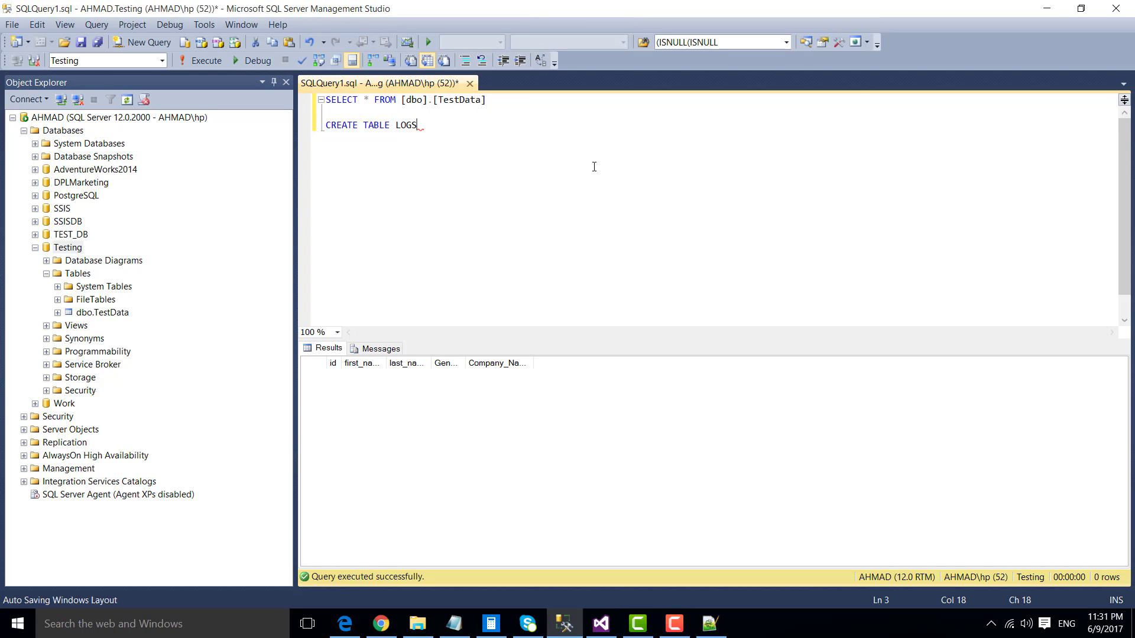
Define the LOGS columns ID INT IDENTITY, FILEPATH VARCHAR(300), RECORDCOUNT INT and DATED DATETIME, and execute only the CREATE TABLE statement.
type("(ID ")
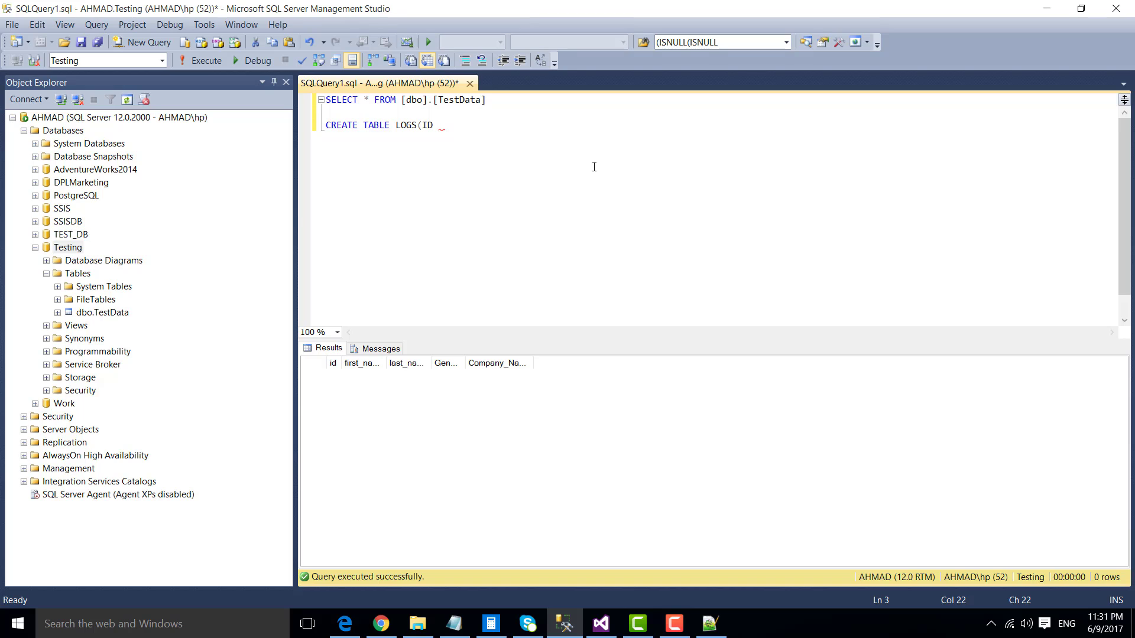
type("INT IDENTITY, FILEPATH")
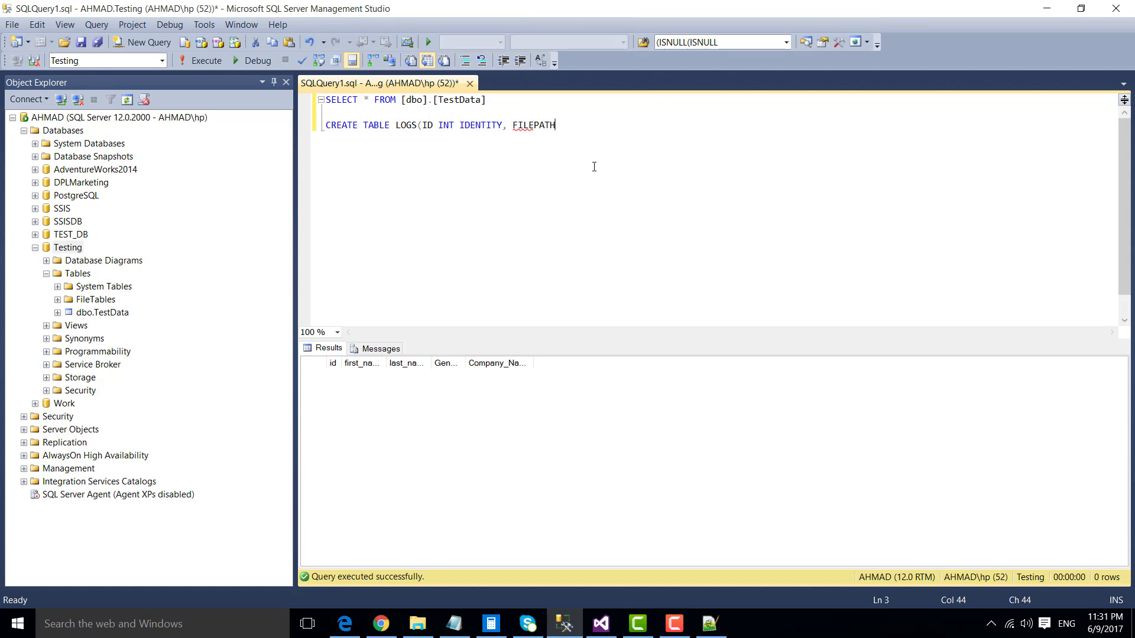
type(" VARCHAR(300), RECORD")
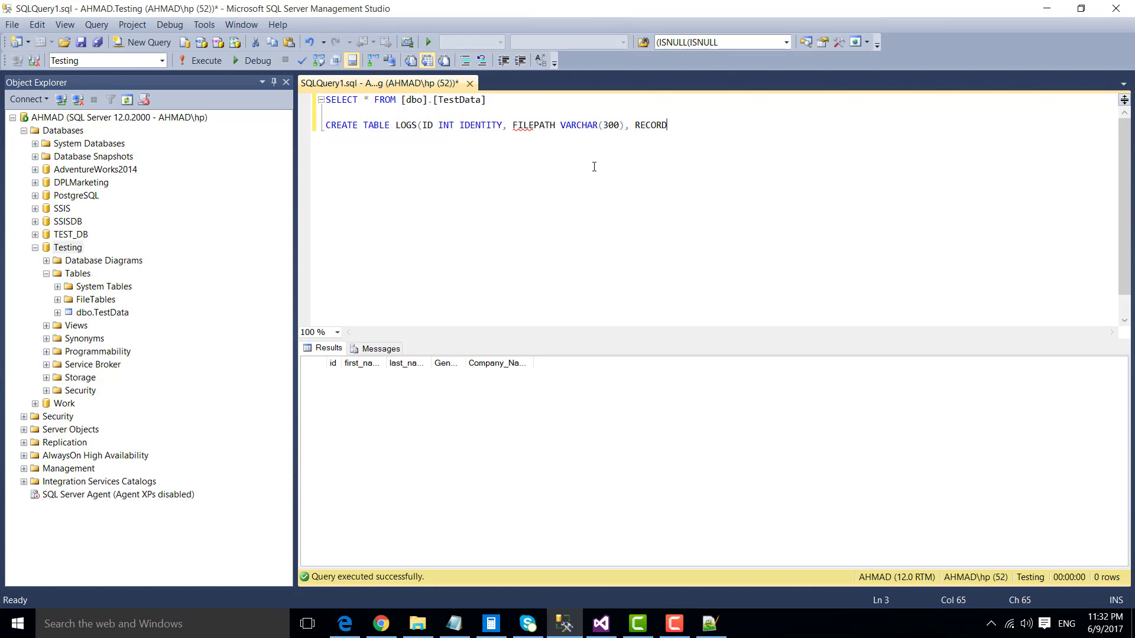
type("COUNT INT, DATED ")
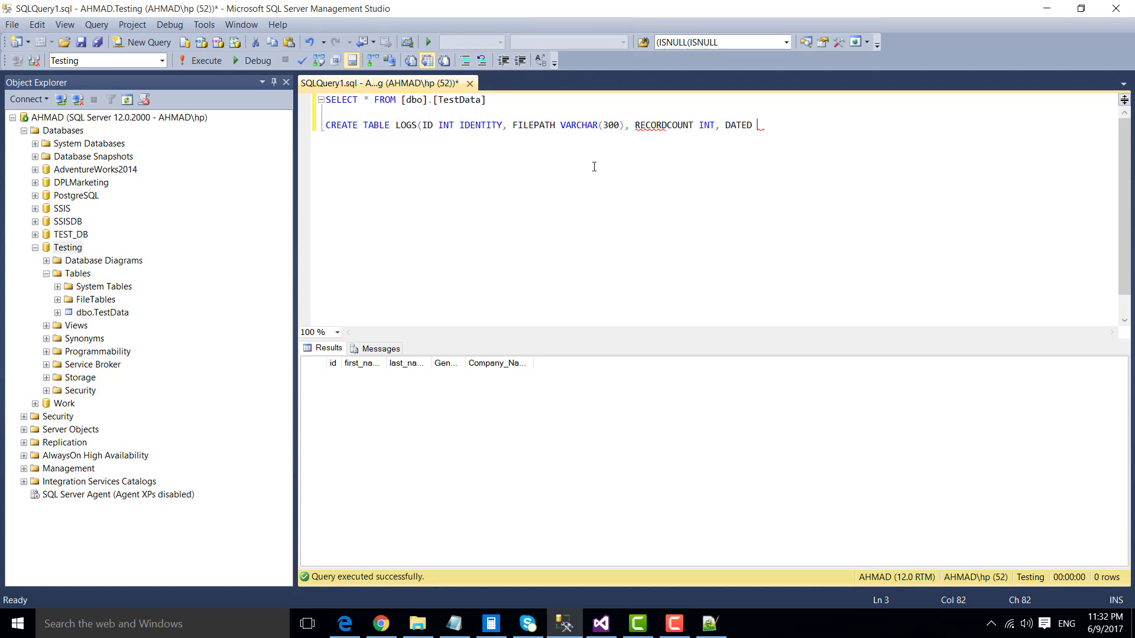
type("DATETIME)")
key("shift+Home")
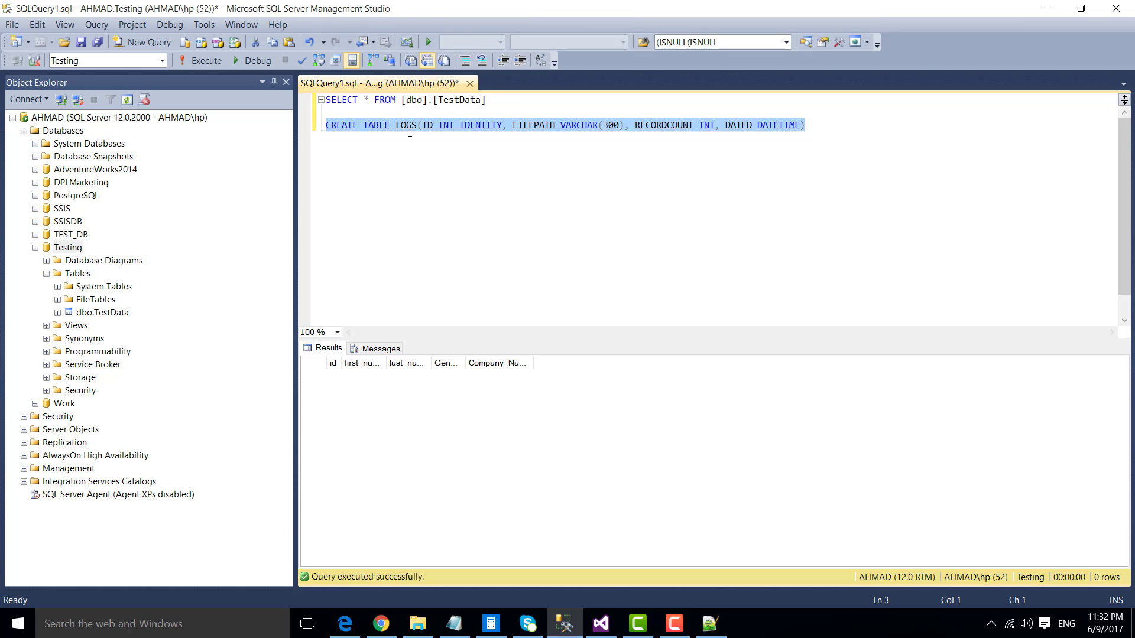
key("F5")
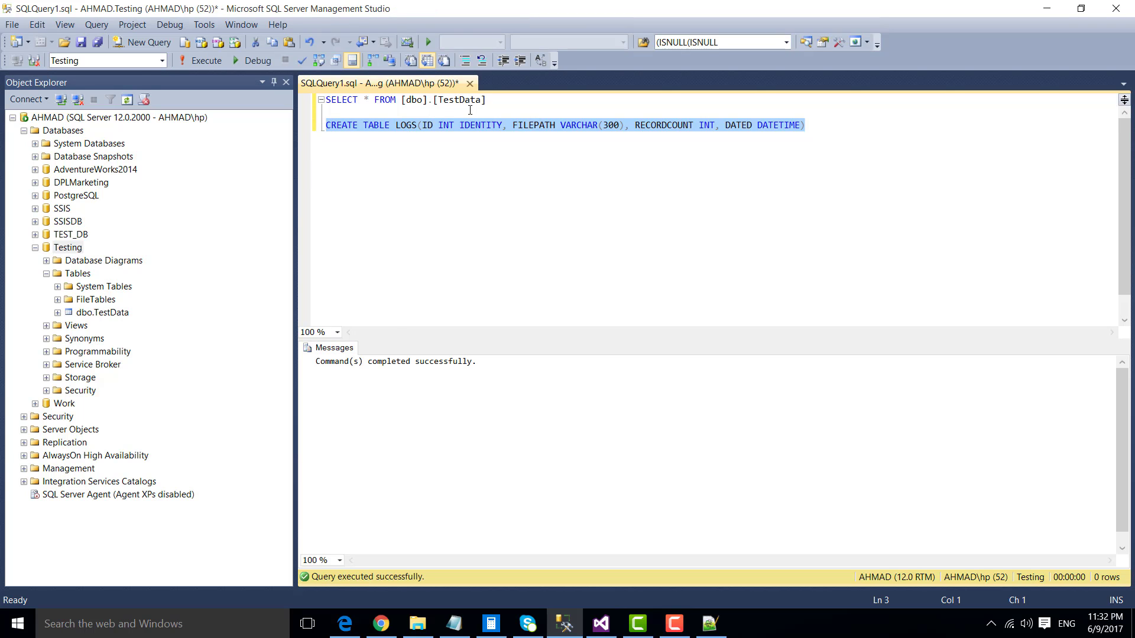
left_click(464, 128)
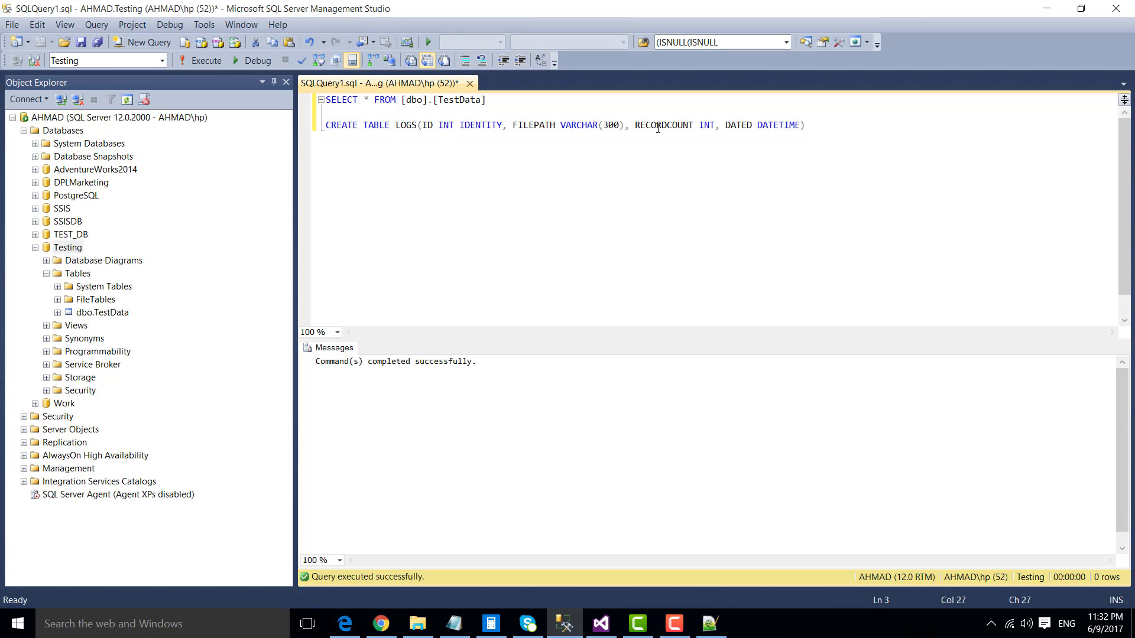
Duplicate the SELECT * FROM [dbo].[TestData] query onto a new line directly below it.
double_click(659, 128)
double_click(455, 125)
left_click_drag(505, 105, 453, 104)
key("Up")
key("shift+End")
key("ctrl+c")
key("End")
key("Return")
key("ctrl+v")
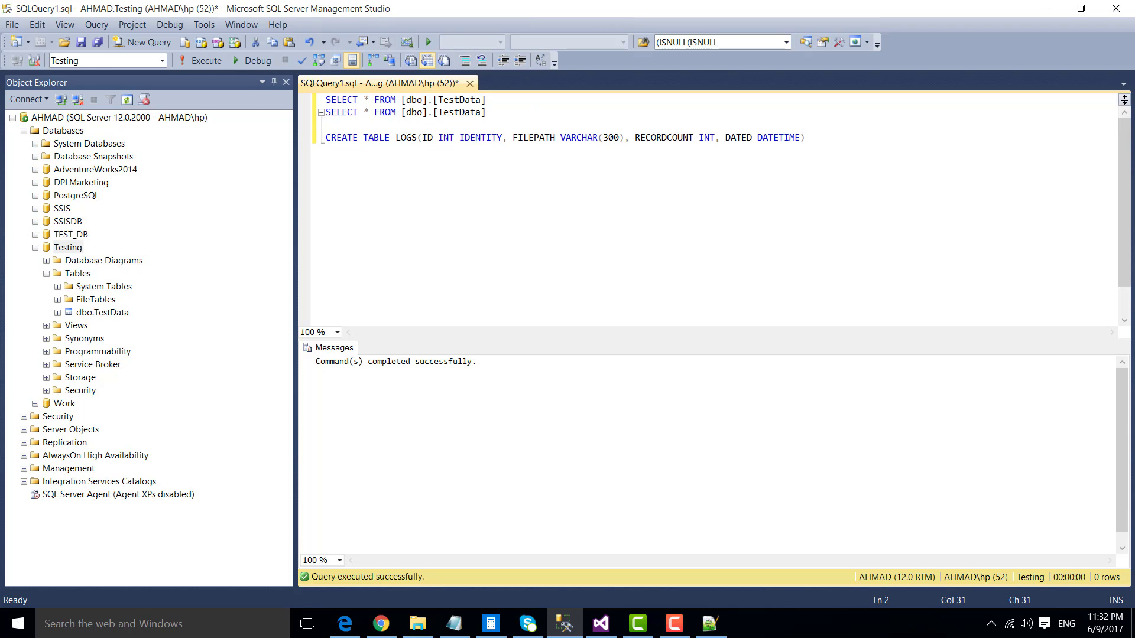
Change the duplicated query to select from [dbo].LOGS and execute only that line.
double_click(407, 137)
left_click(471, 112)
double_click(471, 112)
key("ctrl+v")
key("shift+Home")
key("F5")
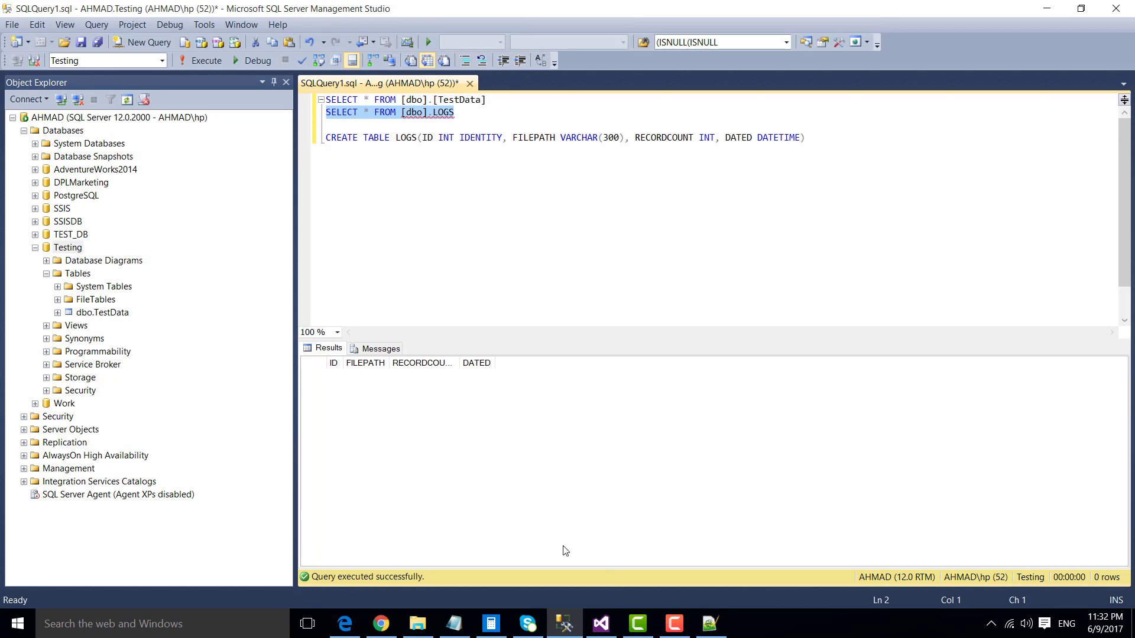
Switch back to Visual Studio and add a property expression for SqlStatementSource to the Log File Info task.
left_click(601, 624)
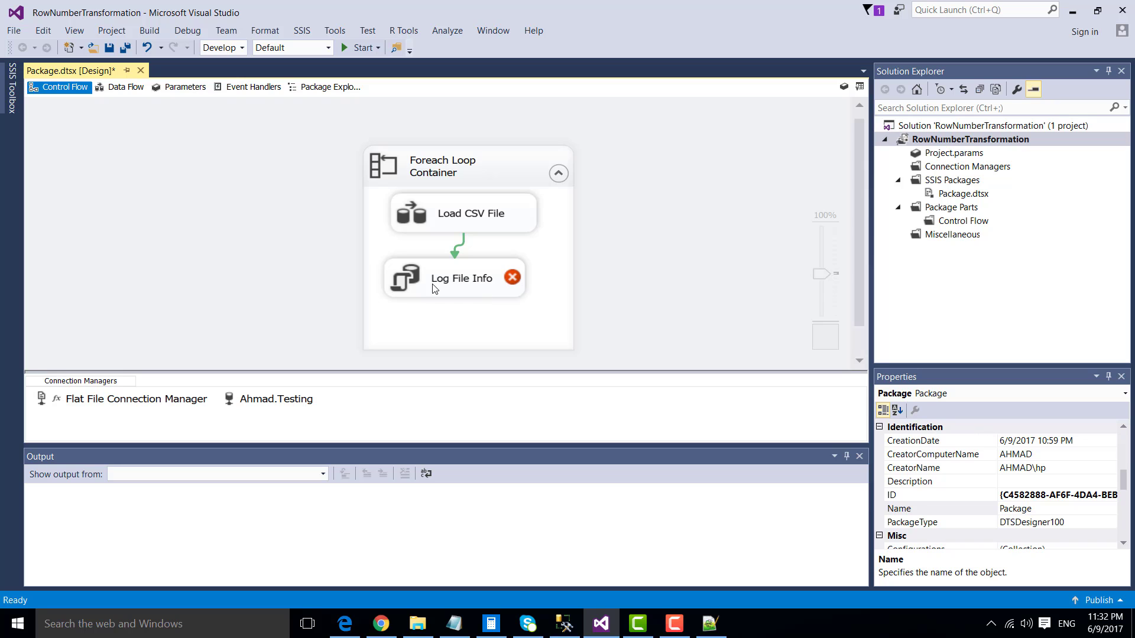
left_click(414, 286)
double_click(414, 286)
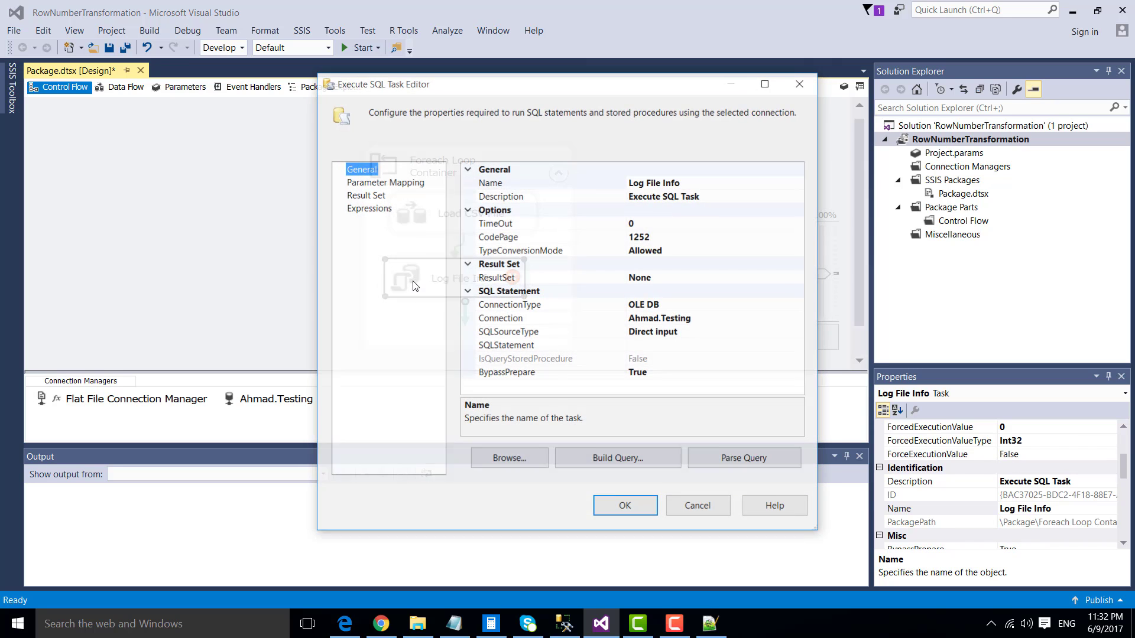
left_click(355, 197)
left_click(391, 210)
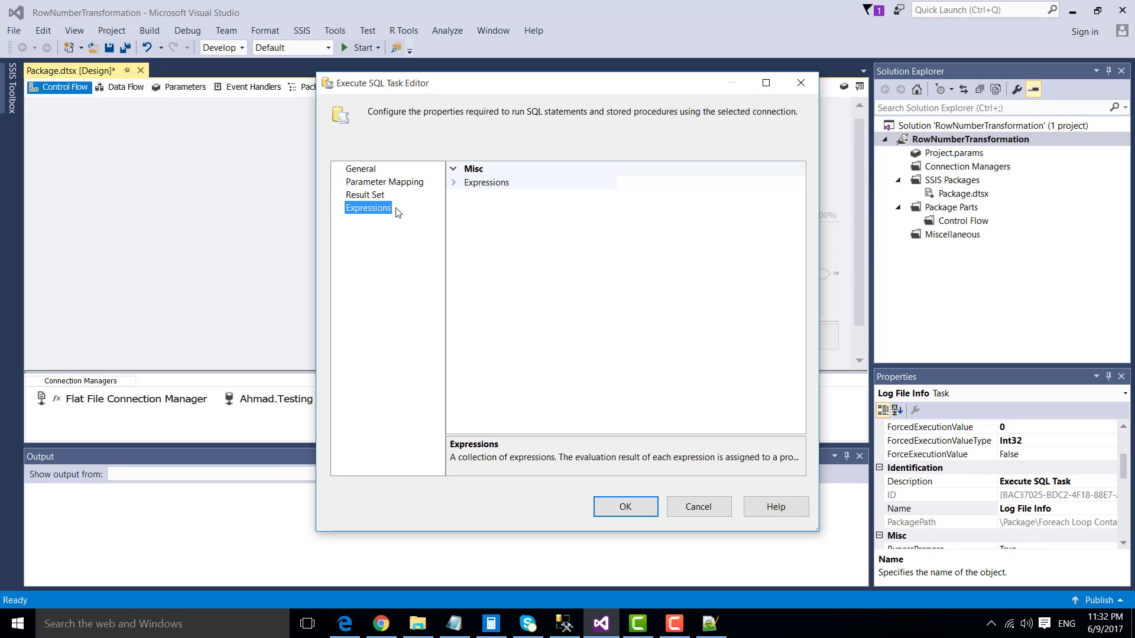
left_click(467, 184)
left_click(800, 184)
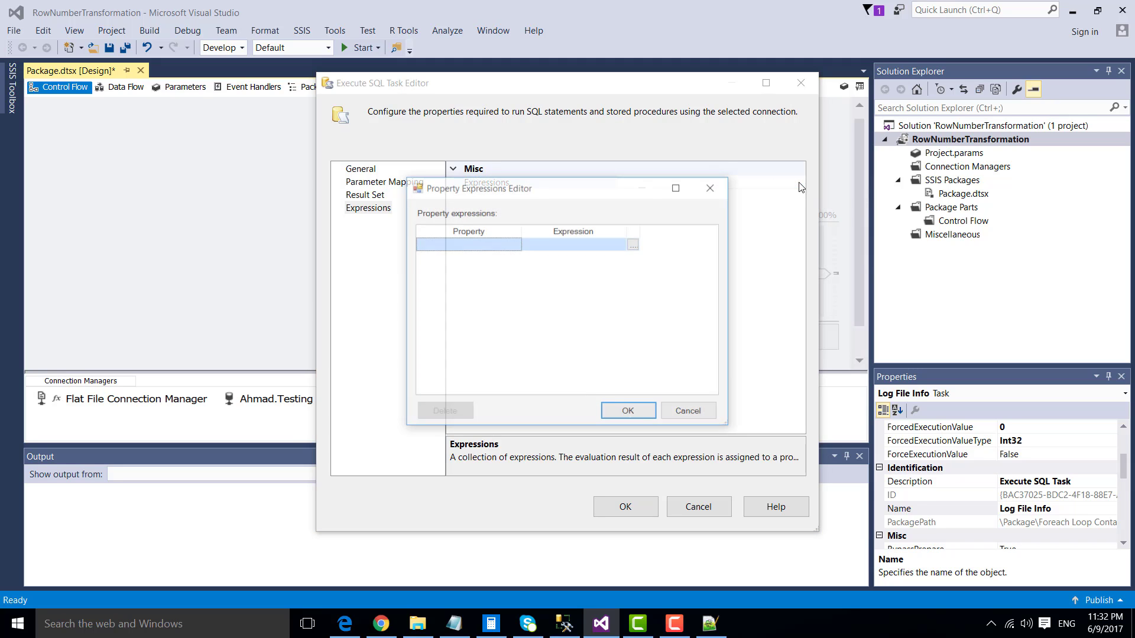
left_click(453, 245)
key("s")
key("Return")
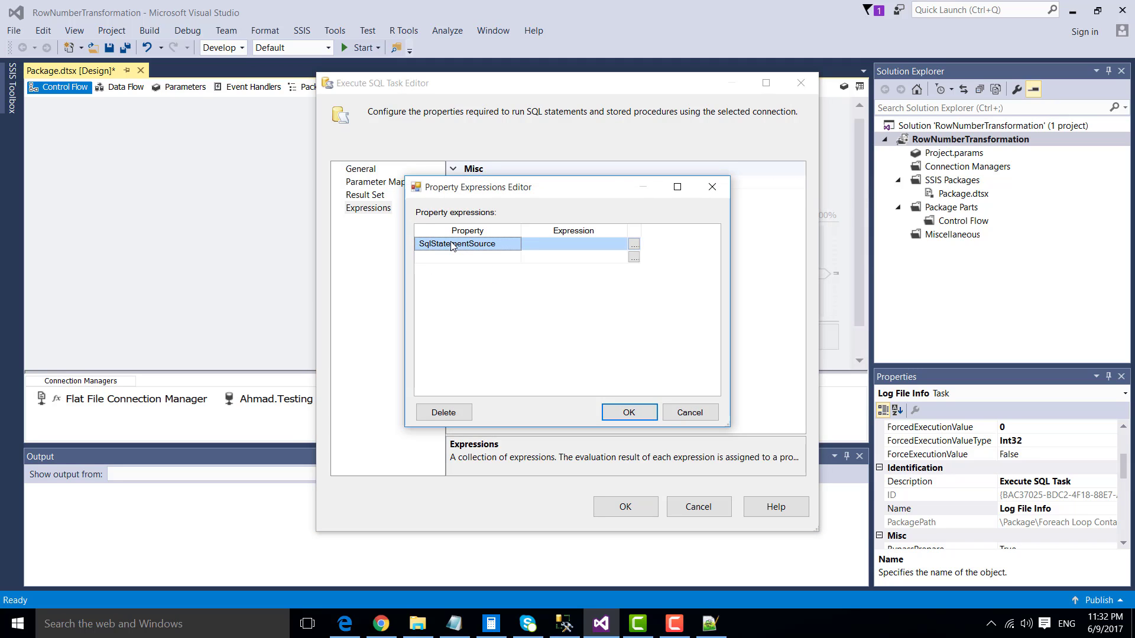
Start the SqlStatementSource expression as "INSERT INTO LOGS VALUES ('"+ @[User::FilePath] +"'" in a maximized Expression Builder.
left_click(634, 244)
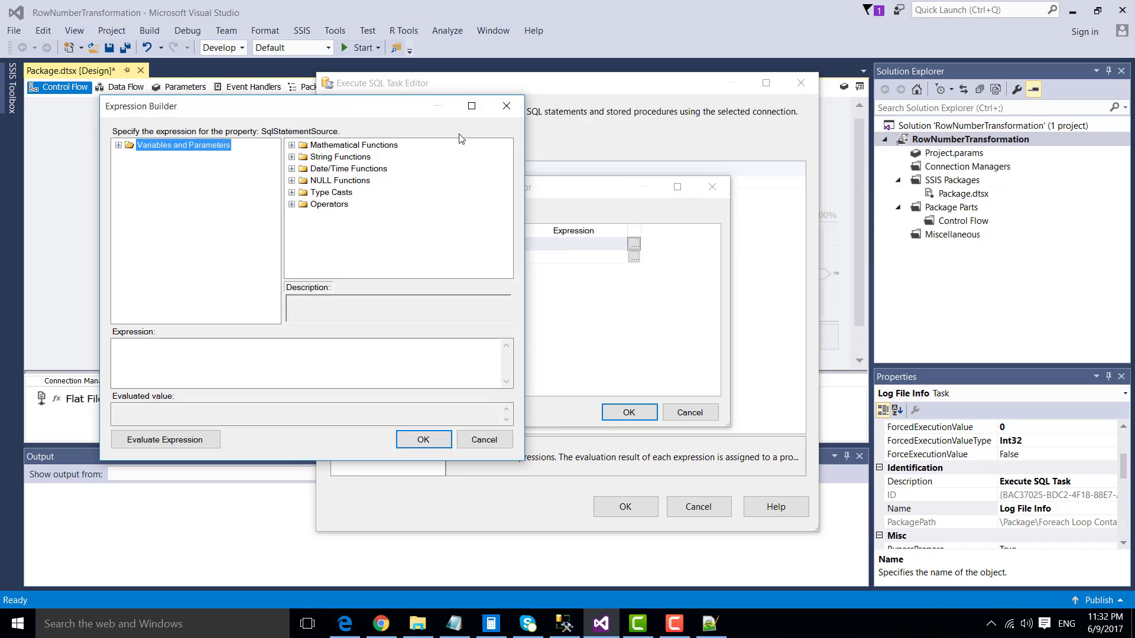
left_click(472, 106)
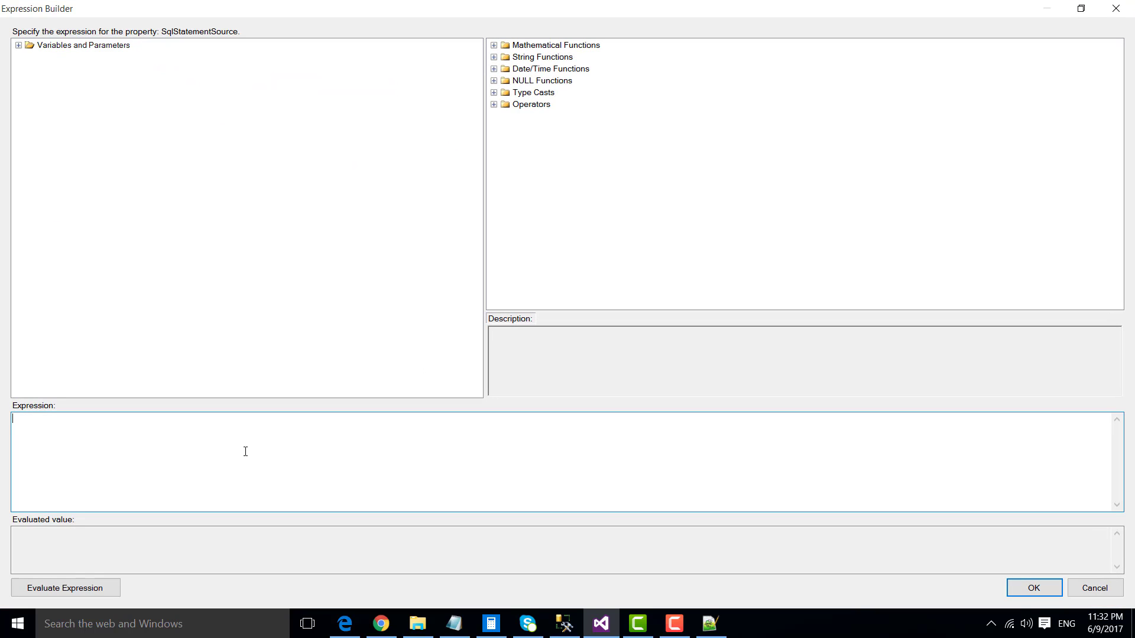
type("\"INSERT INTO LOGS VALUES ('\"+ +\"")
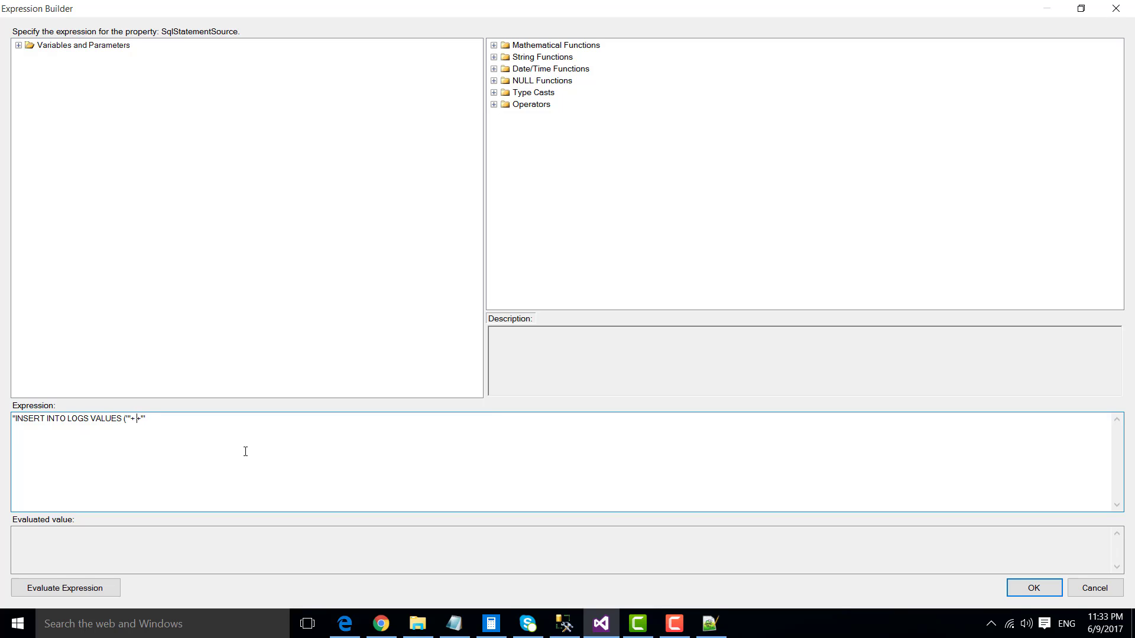
left_click(18, 45)
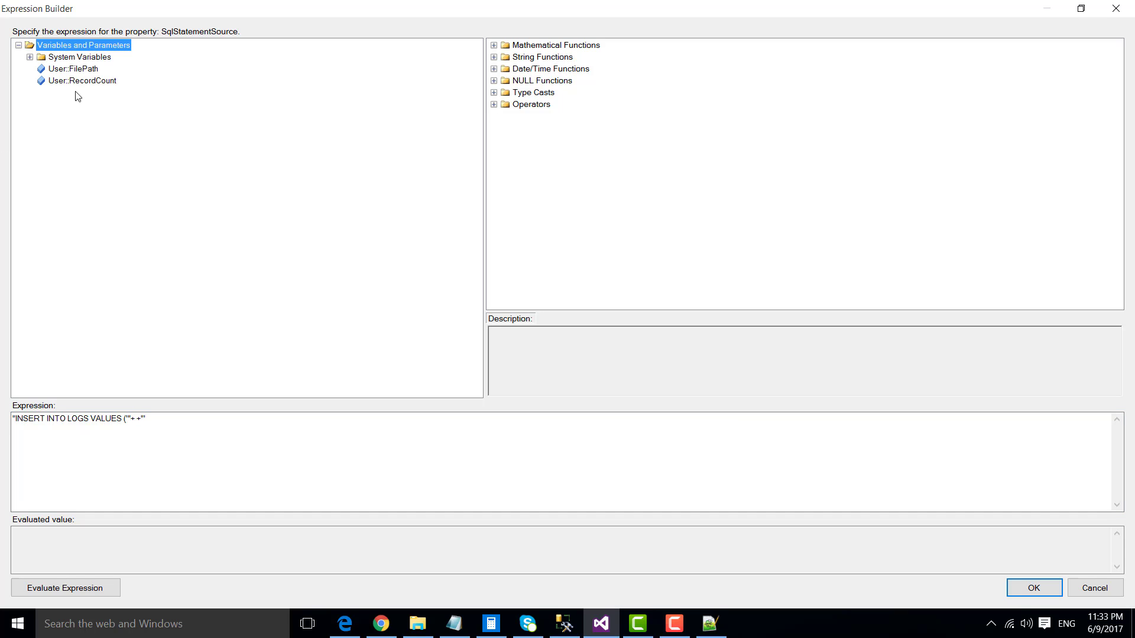
left_click_drag(76, 69, 138, 421)
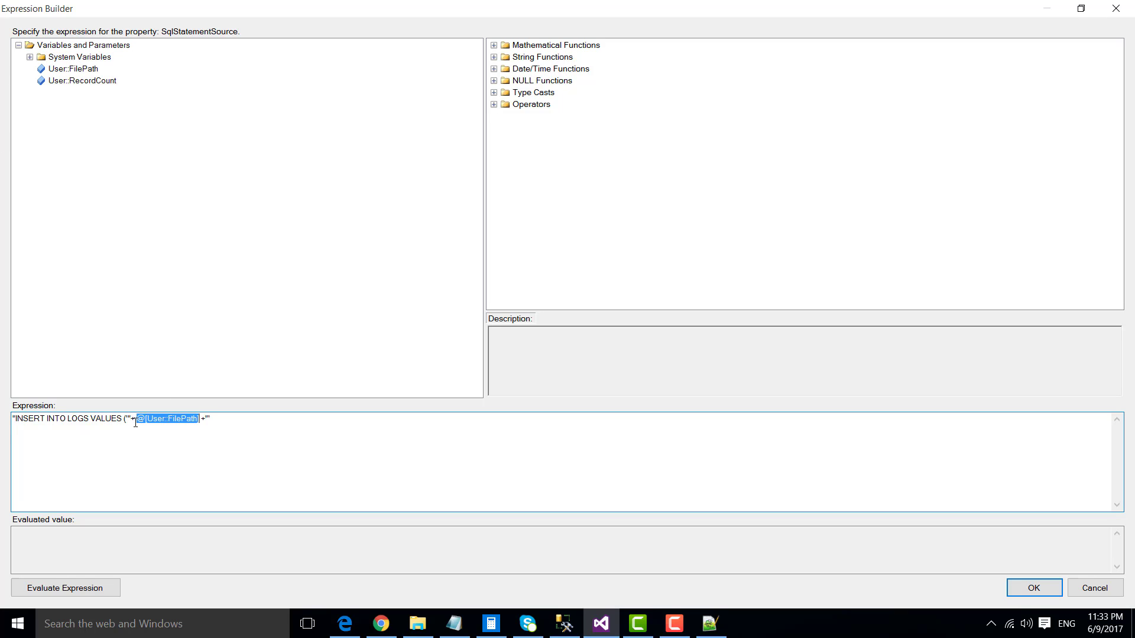
Append a comma and the User::RecordCount variable to the expression, cast to string with (DT_WSTR,12).
left_click(231, 427)
left_click_drag(86, 82, 223, 427)
left_click_drag(223, 427, 221, 424)
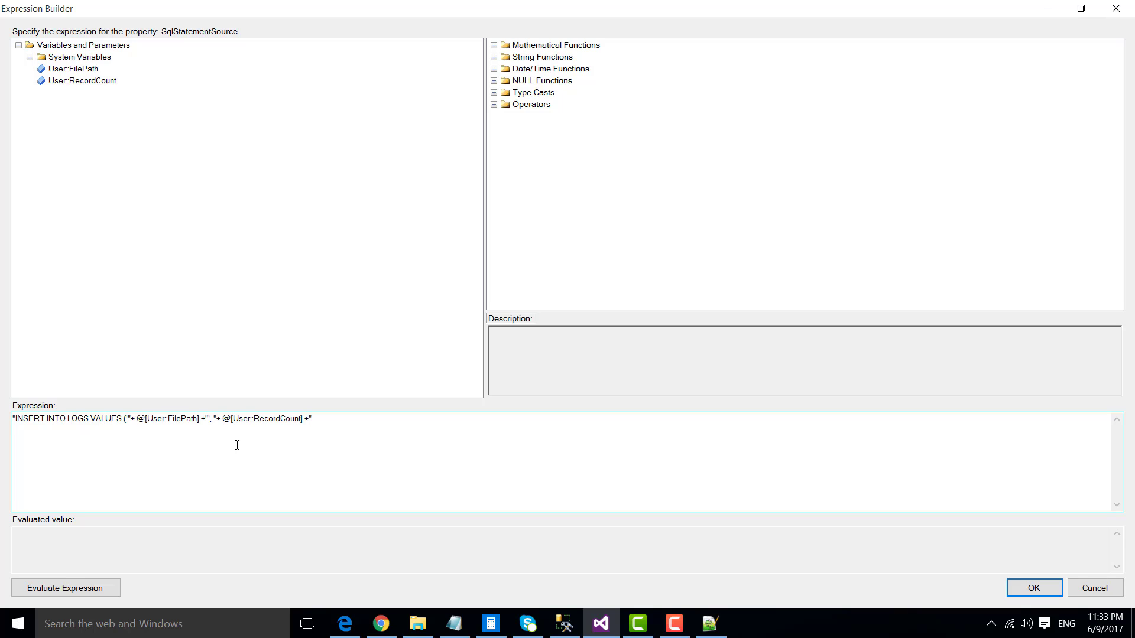
type("()")
type("DT_WS")
type("TR,12")
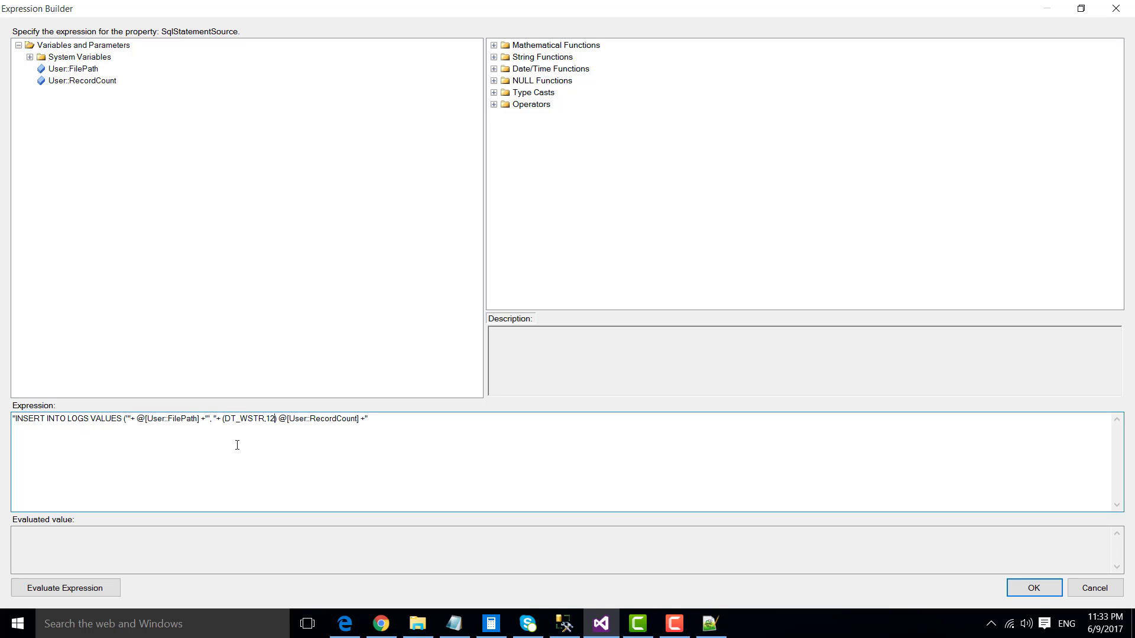
Complete the INSERT expression with ", GETDATE()) " as the third value and evaluate it.
left_click(413, 424)
type(", GETDATE()")
left_click(67, 590)
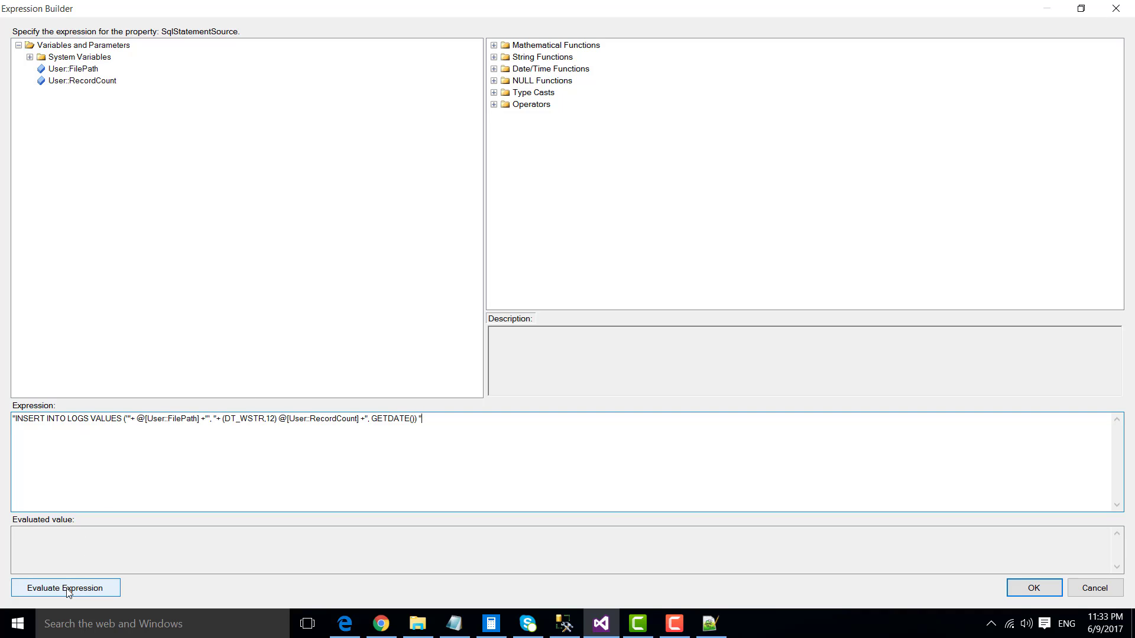
left_click(68, 590)
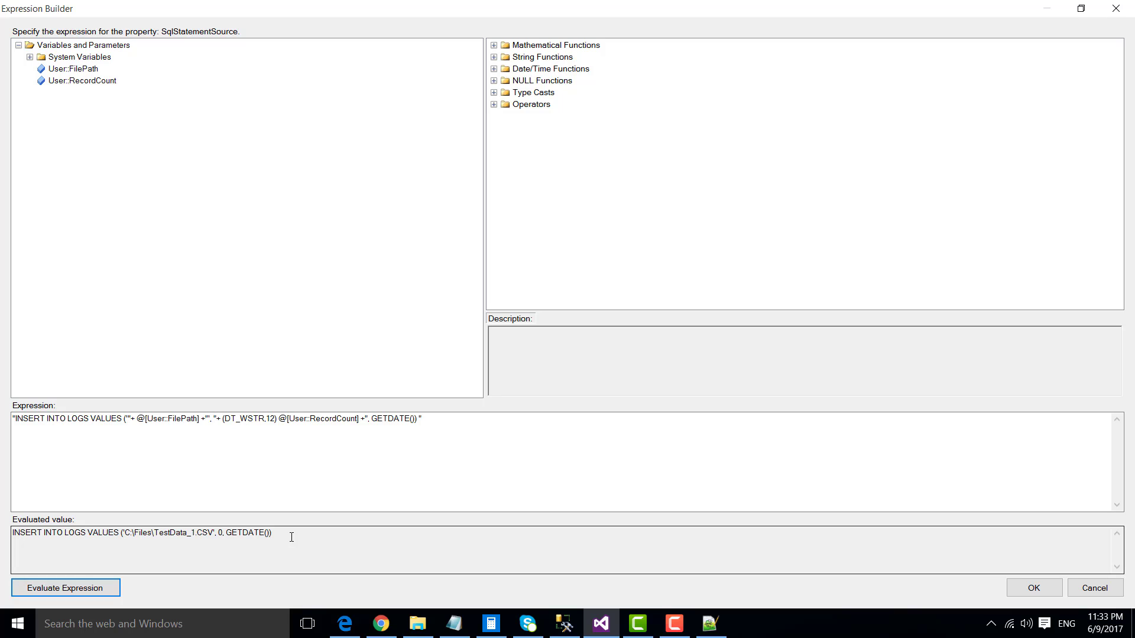
Review the evaluated INSERT statement and the FilePath, RecordCount, GETDATE and LOGS parts of the expression.
left_click_drag(291, 537, 22, 532)
left_click(21, 533)
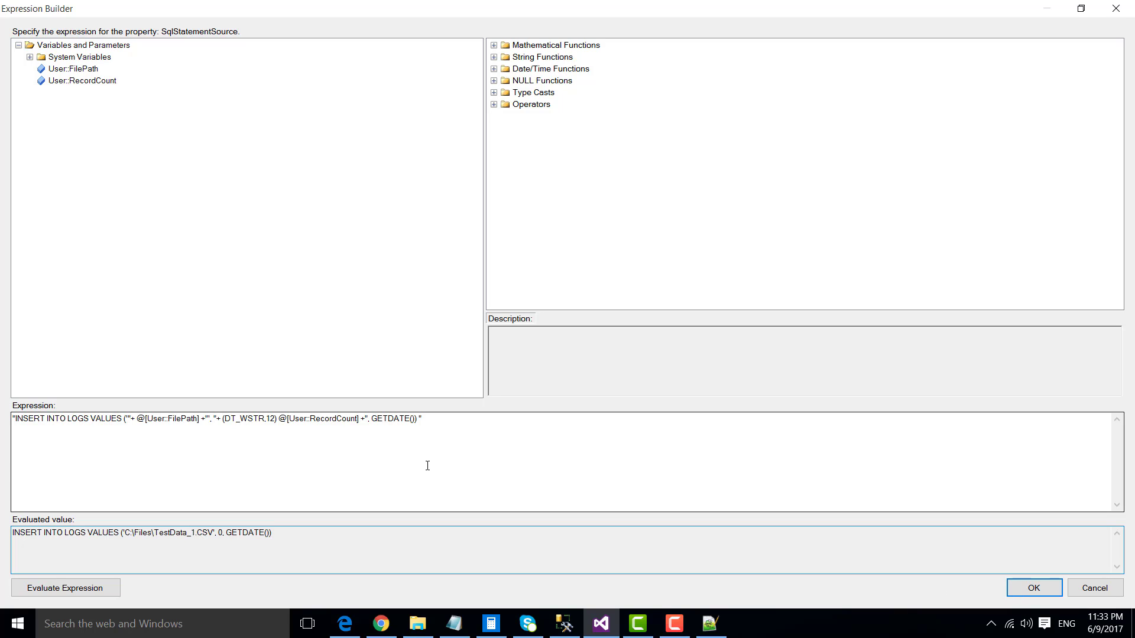
left_click(729, 448)
left_click(198, 420)
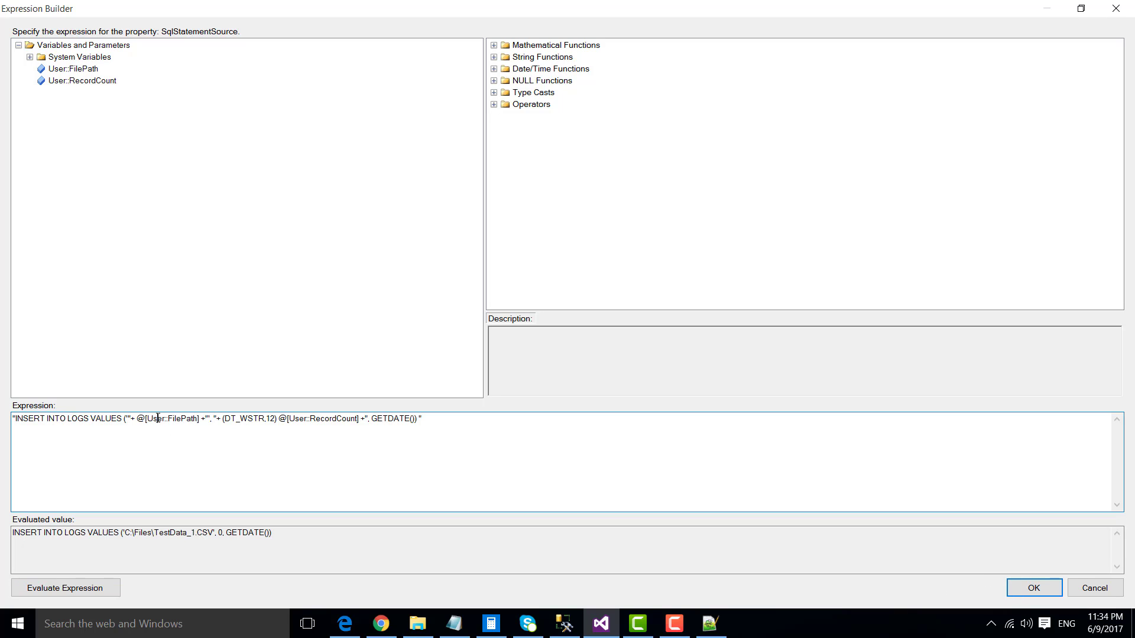
left_click_drag(157, 419, 198, 419)
left_click_drag(361, 420, 289, 421)
left_click(378, 421)
left_click_drag(422, 420, 359, 420)
left_click_drag(67, 420, 88, 419)
Accept the SqlStatementSource expression and the Log File Info task settings, and select the Load CSV File task.
left_click(1034, 588)
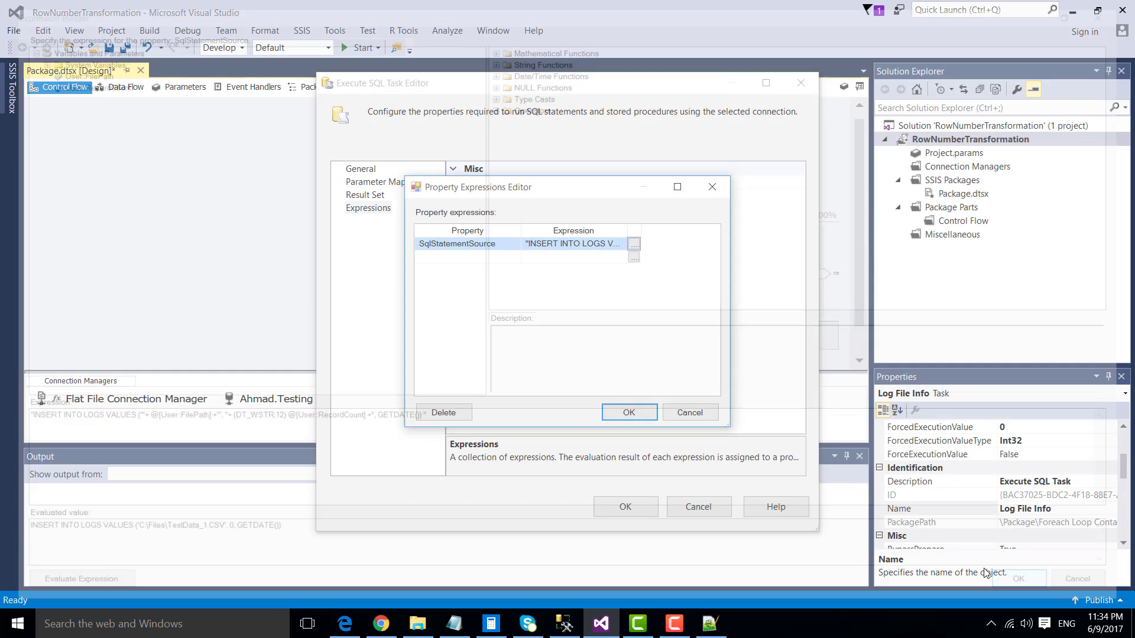
left_click(627, 408)
left_click(626, 506)
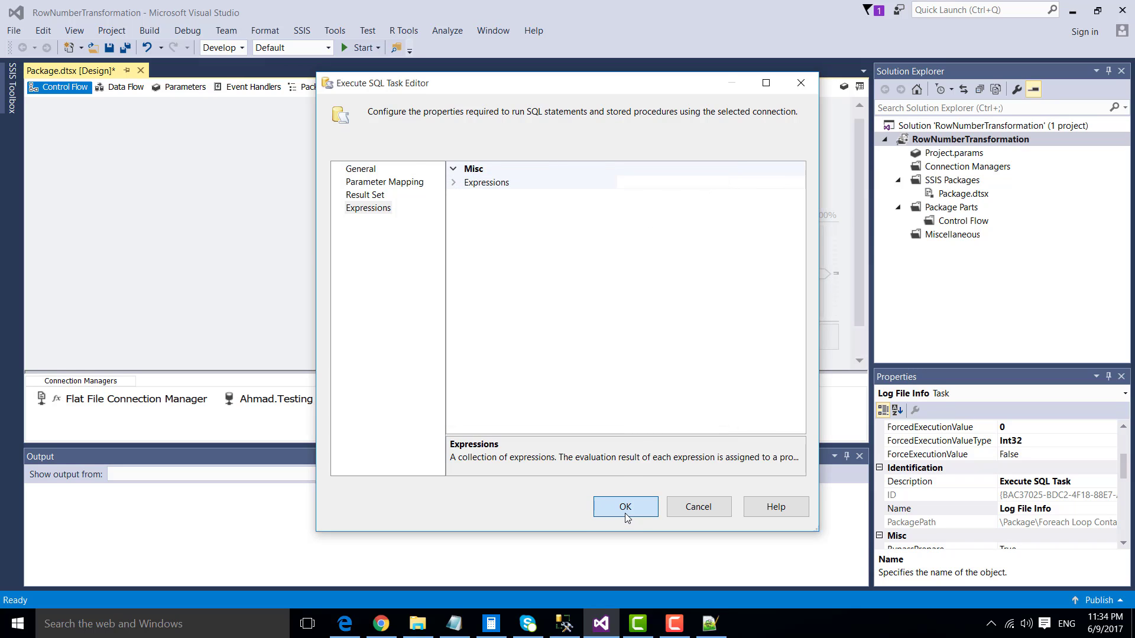
left_click(701, 277)
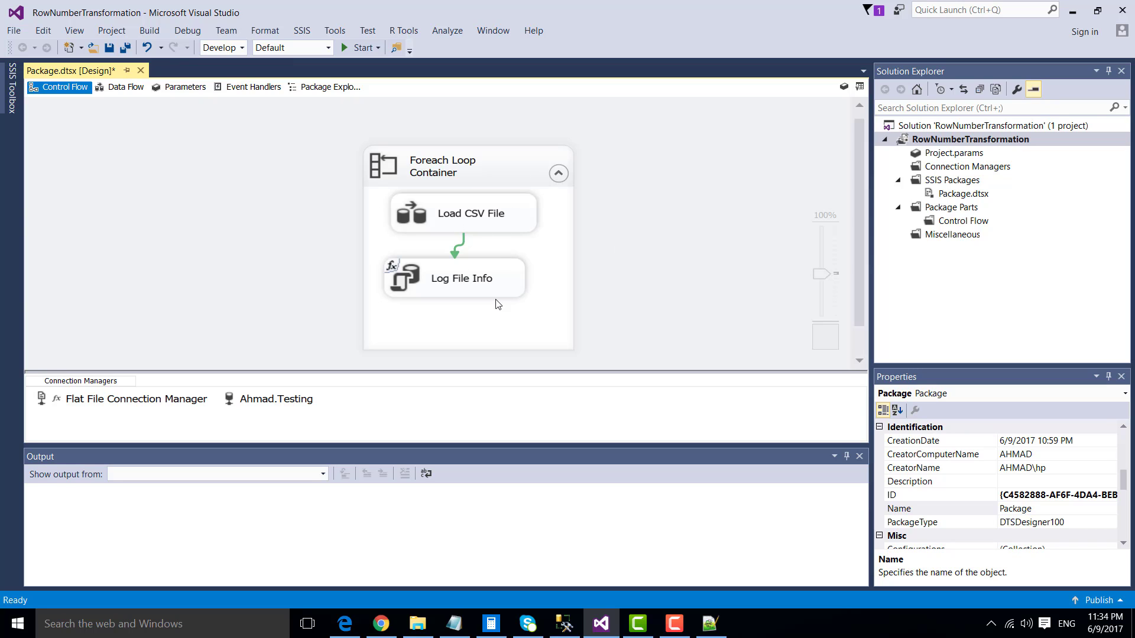
left_click(450, 227)
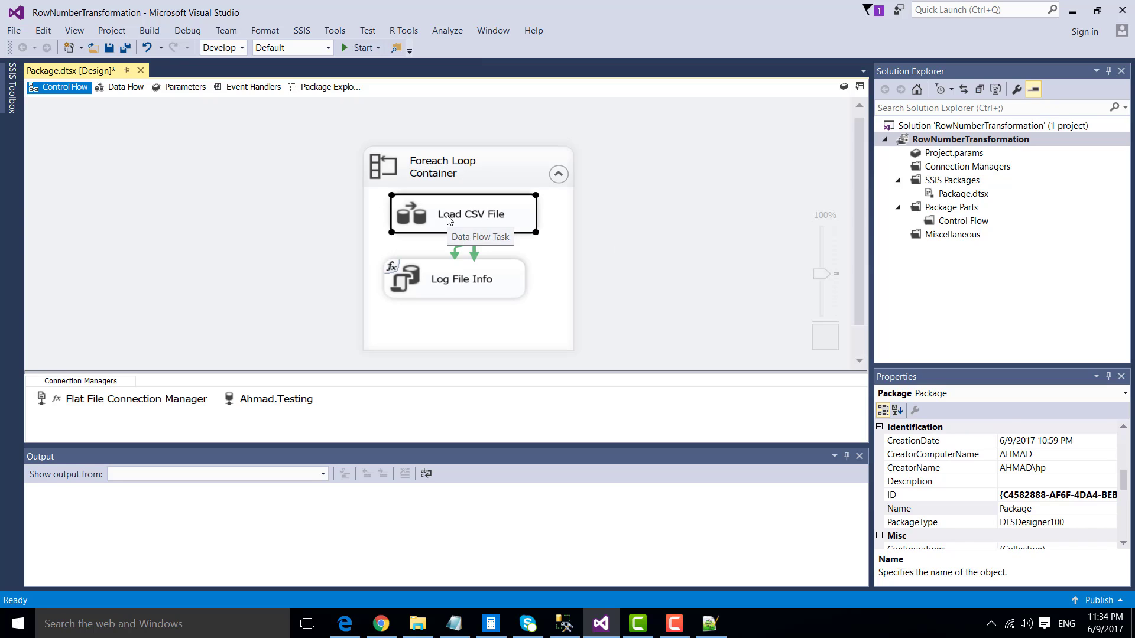
left_click(438, 284)
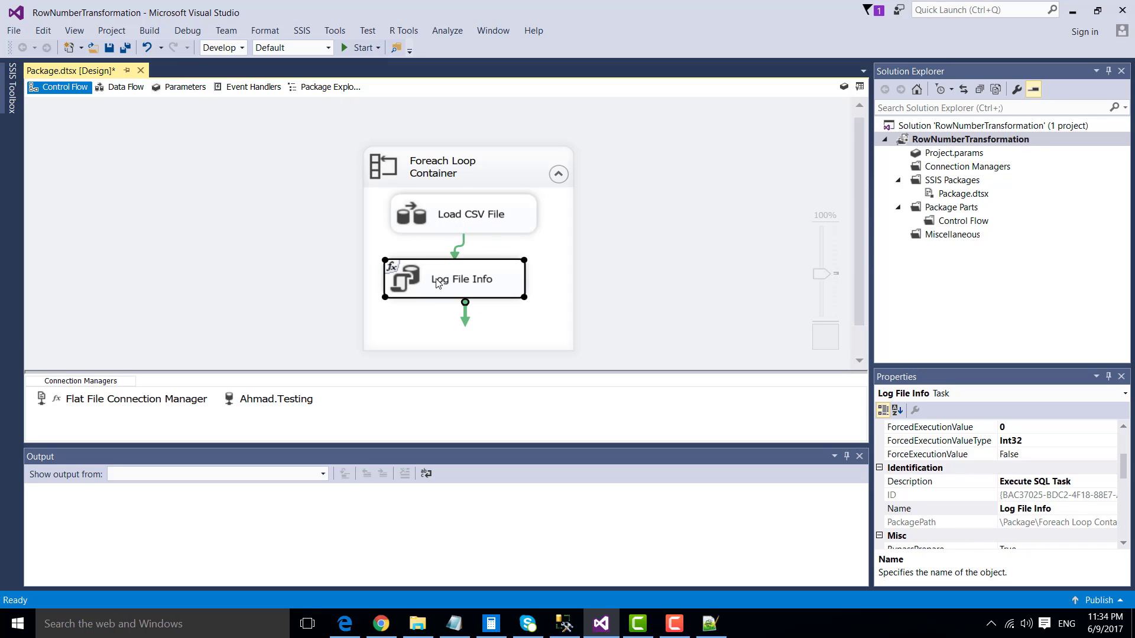
left_click(417, 227)
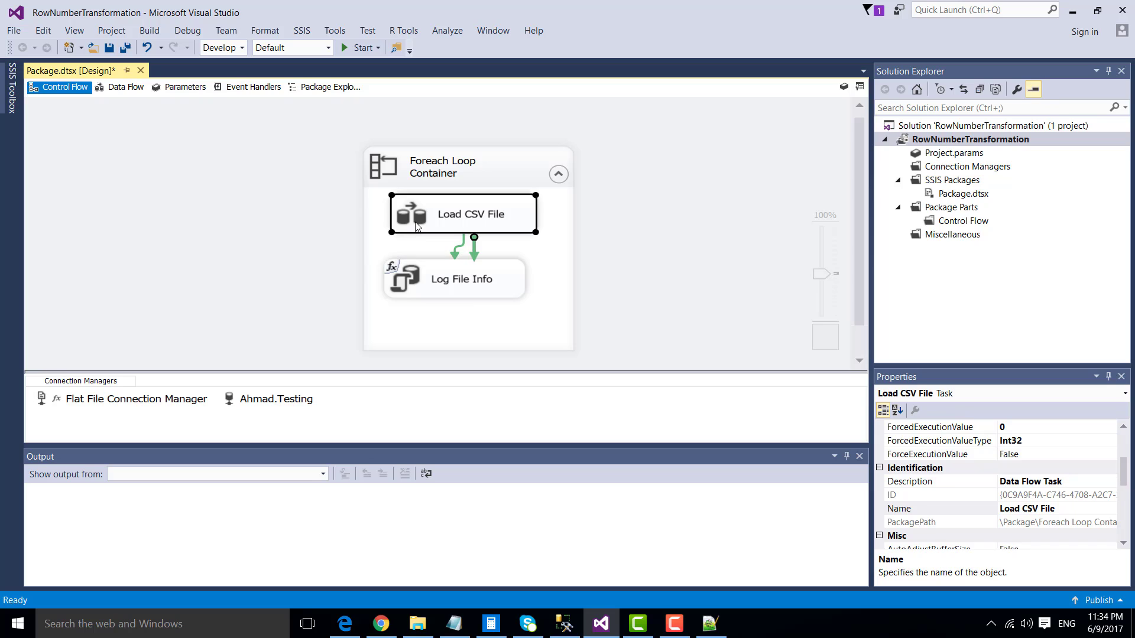
left_click(423, 288)
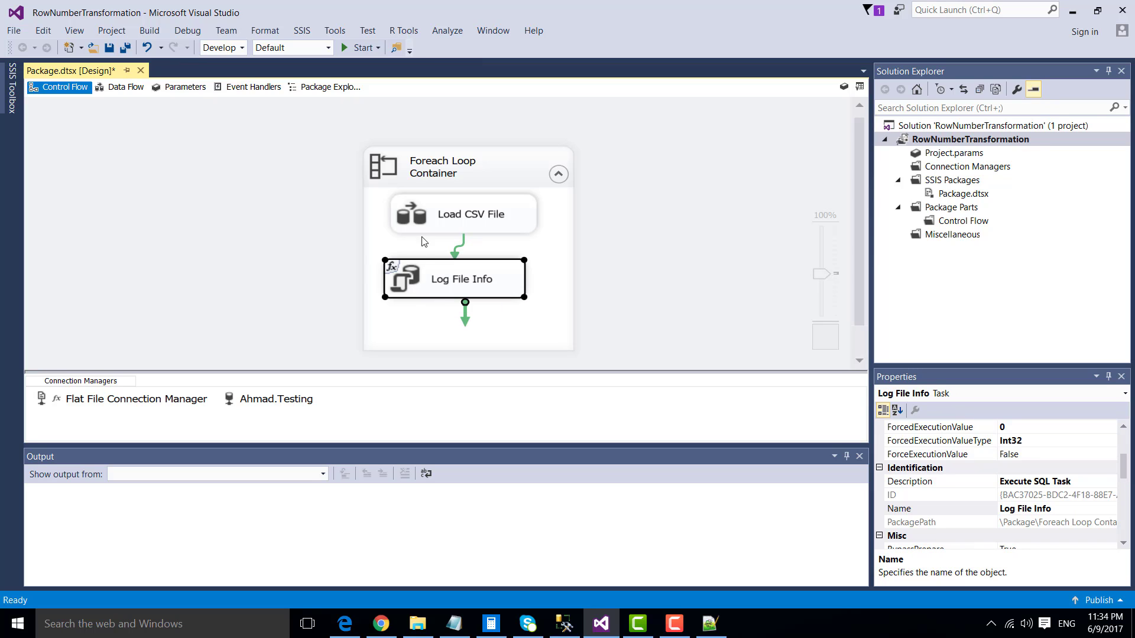
left_click(431, 219)
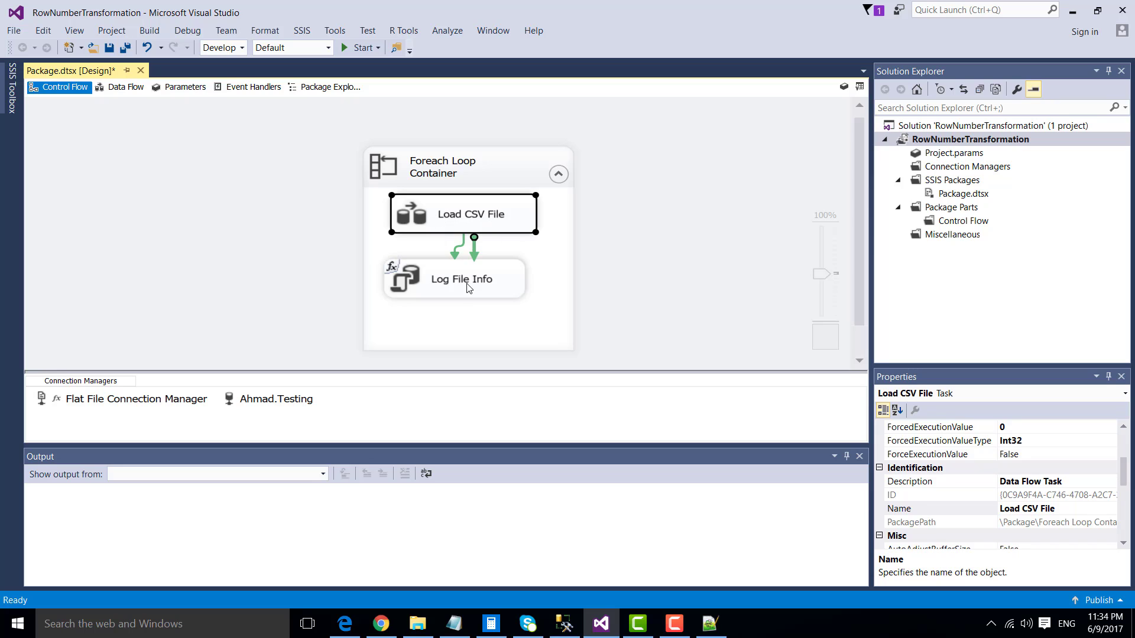
left_click(299, 230)
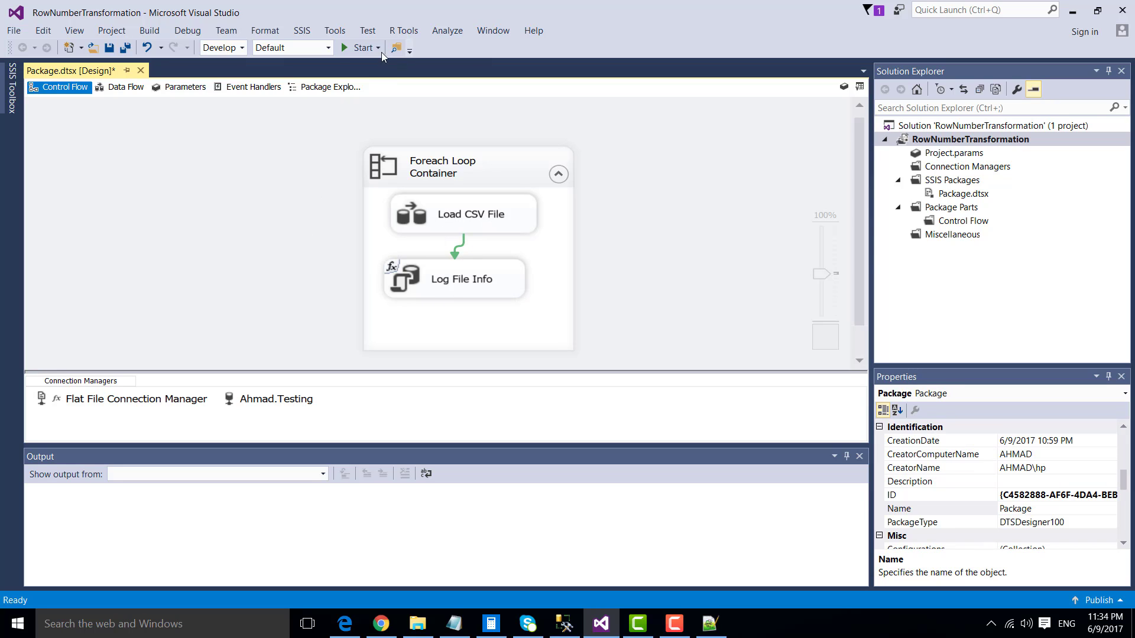
Run the package in debug mode to load the CSV files and log their details.
left_click(344, 49)
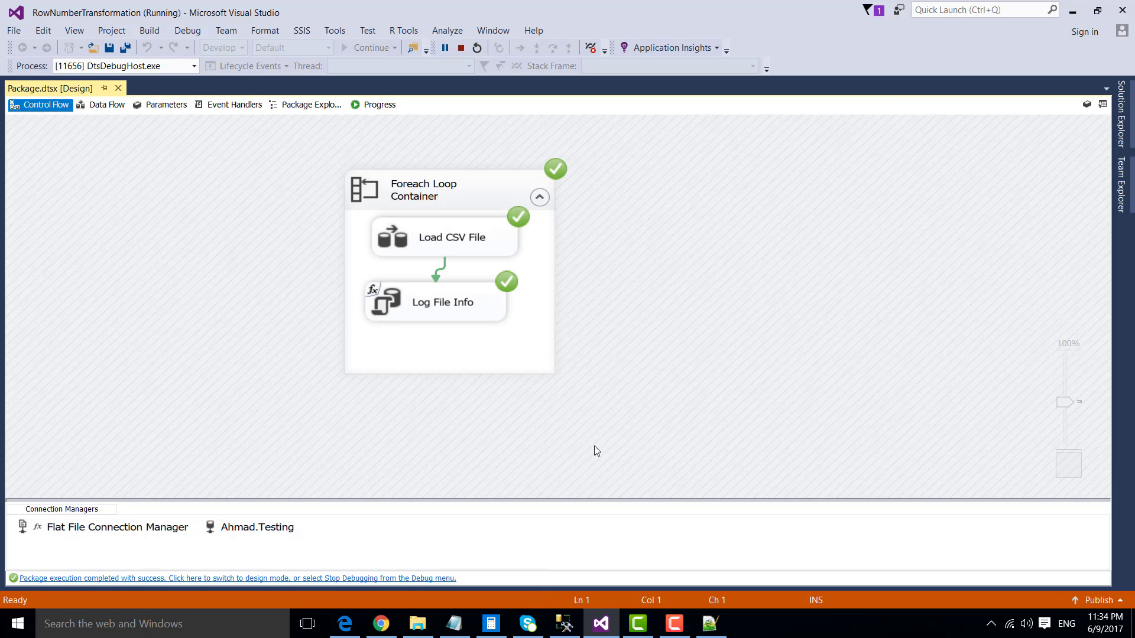
Switch to SQL Server Management Studio, run only the SELECT on [dbo].[TestData] and view its results through to the last rows.
left_click(565, 624)
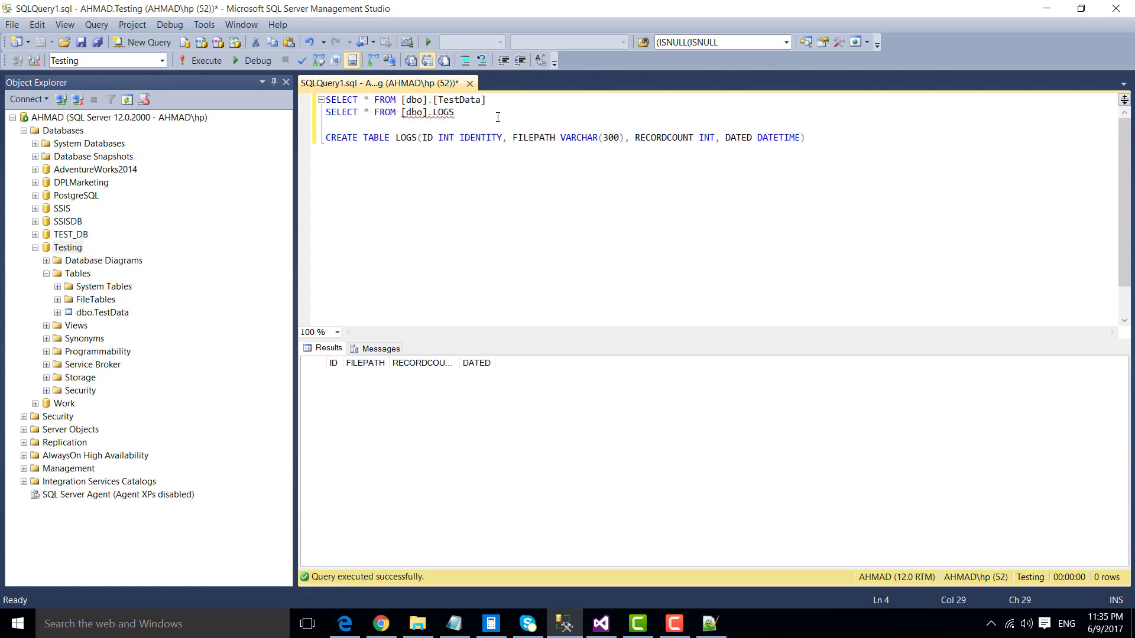
left_click_drag(486, 99, 301, 99)
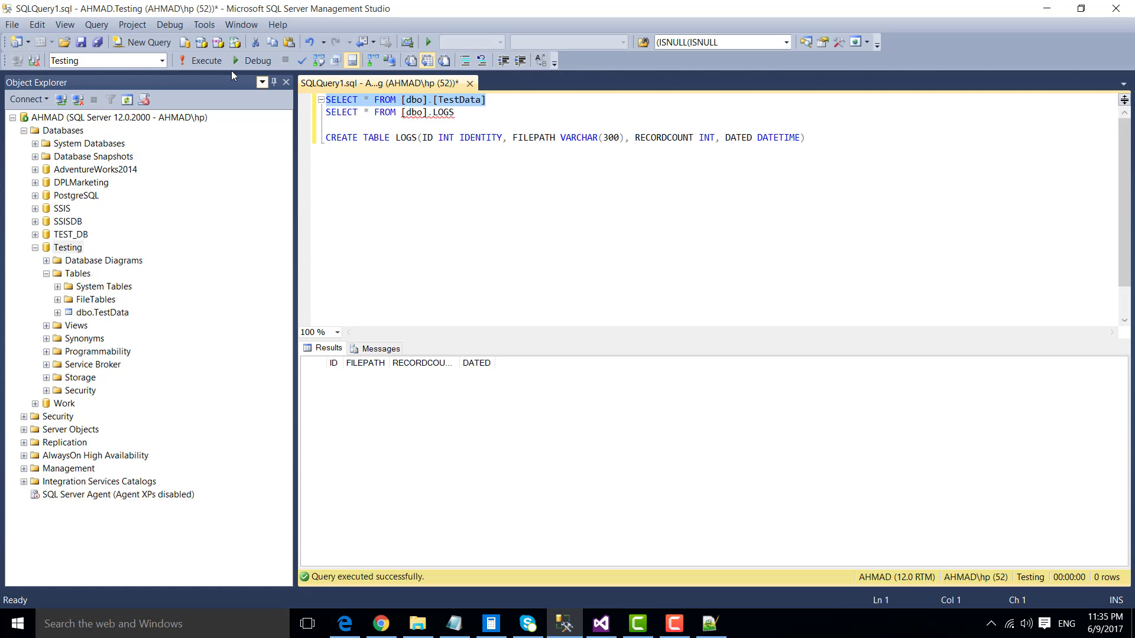
left_click(197, 61)
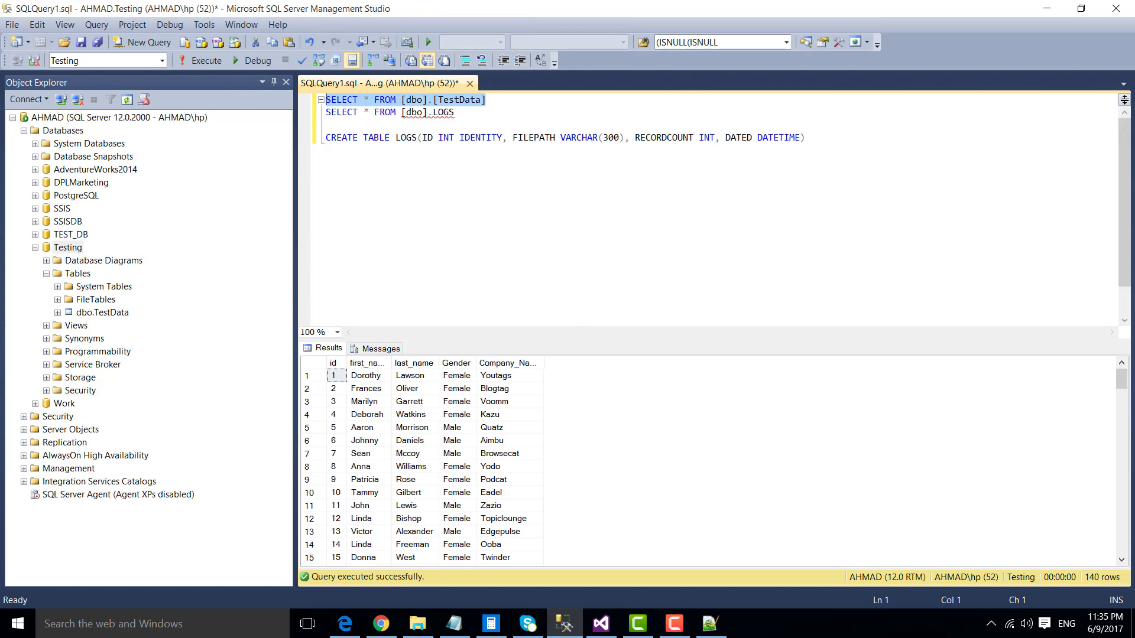
left_click_drag(1122, 379, 1121, 572)
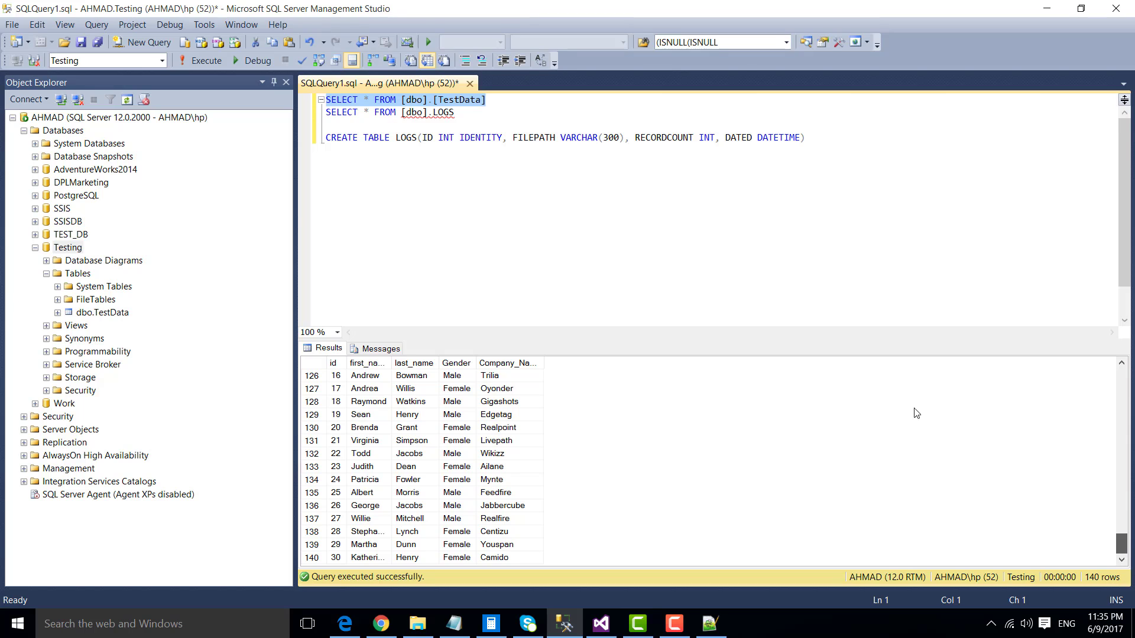
Run only the SELECT on [dbo].LOGS and examine each file's logged path, record count and date, widening the RECORDCOUNT column.
left_click_drag(454, 113, 320, 114)
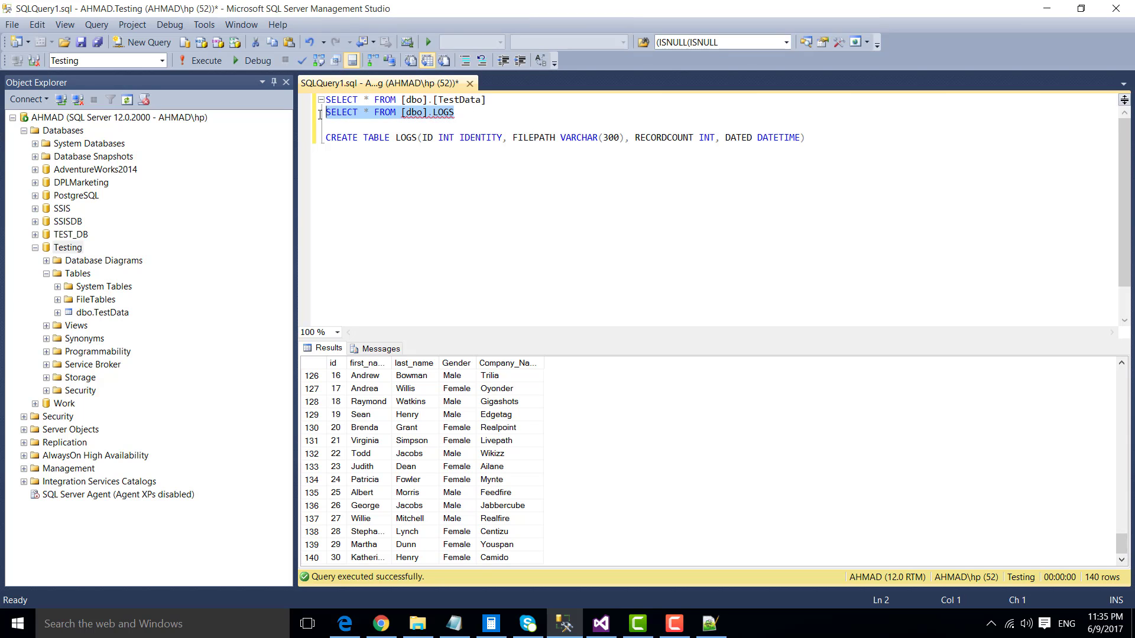
left_click(210, 63)
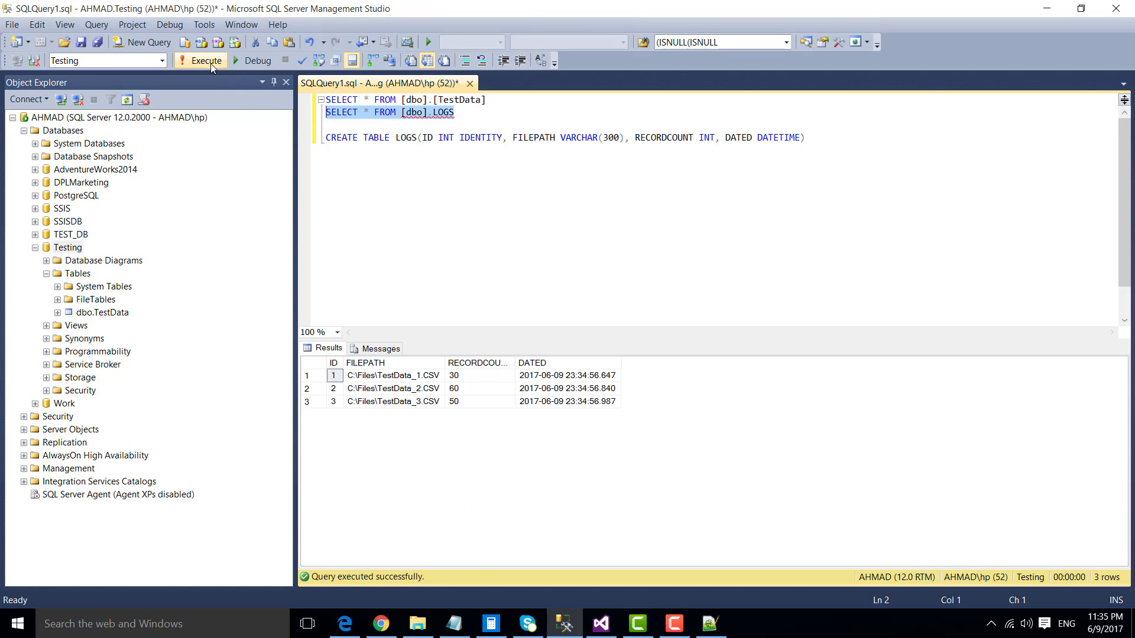
left_click_drag(417, 378, 550, 380)
left_click_drag(363, 394, 556, 394)
left_click_drag(340, 402, 575, 404)
left_click(479, 376)
left_click(464, 390)
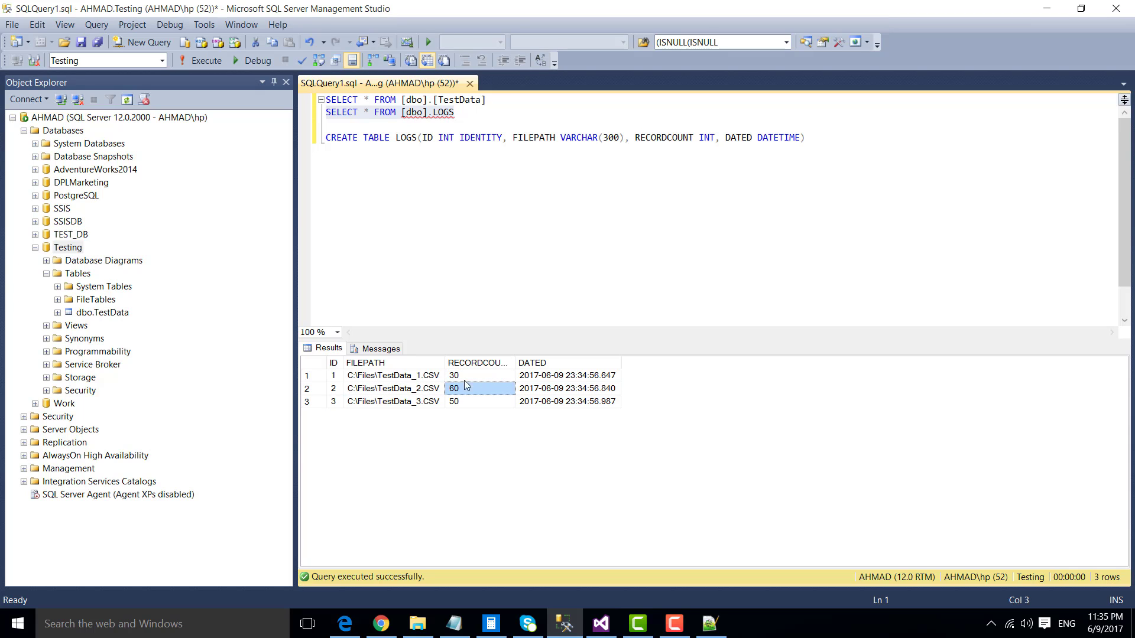
left_click(467, 376)
left_click_drag(468, 392, 467, 402)
left_click_drag(515, 363, 547, 363)
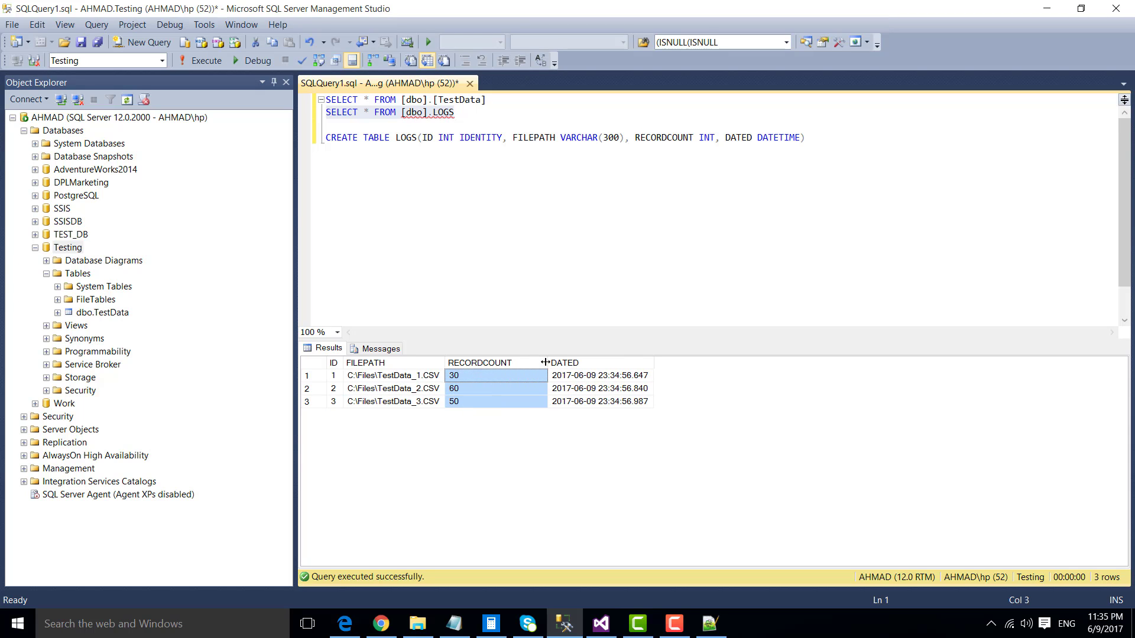
Switch back to Visual Studio, open the Load CSV File data flow and examine the Row Count transformation between source and destination.
left_click(601, 623)
double_click(409, 239)
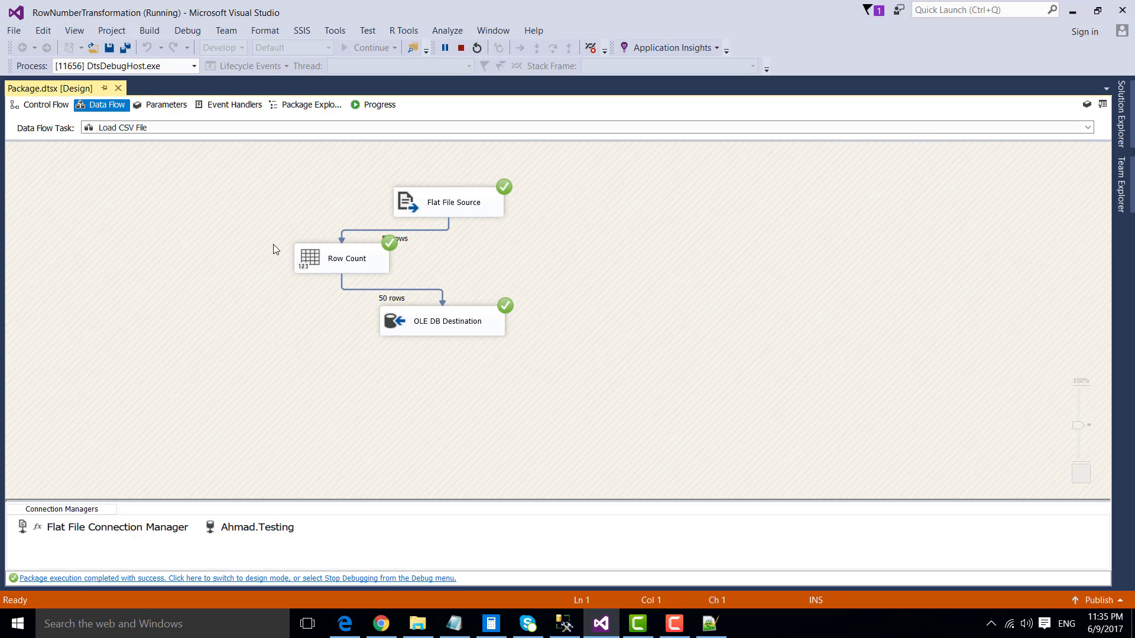
left_click_drag(266, 221, 363, 271)
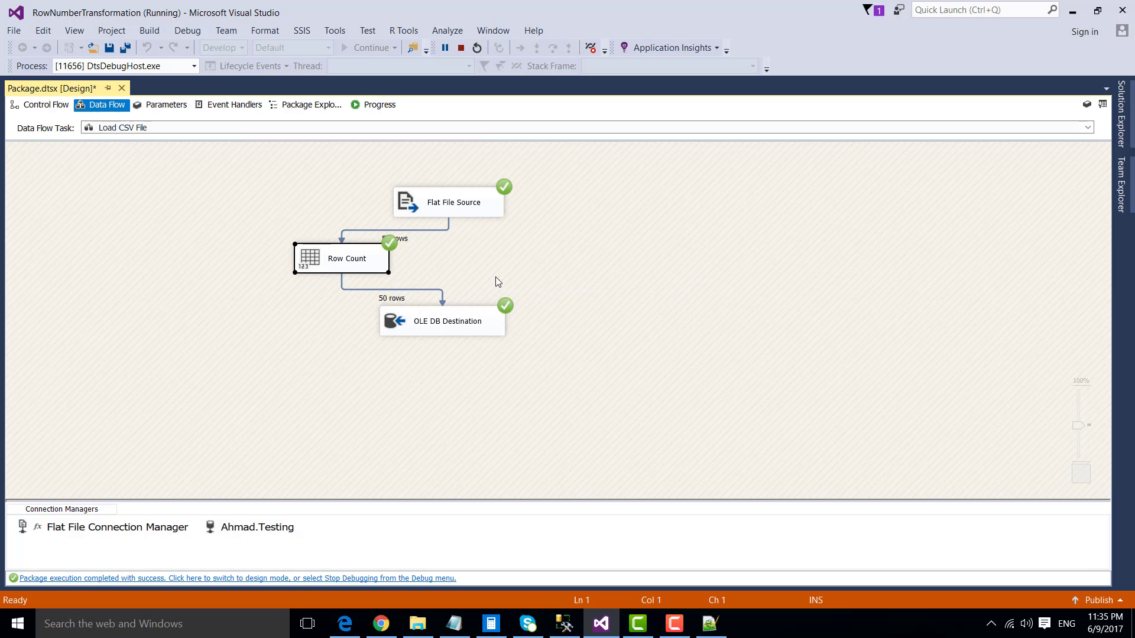
left_click(488, 254)
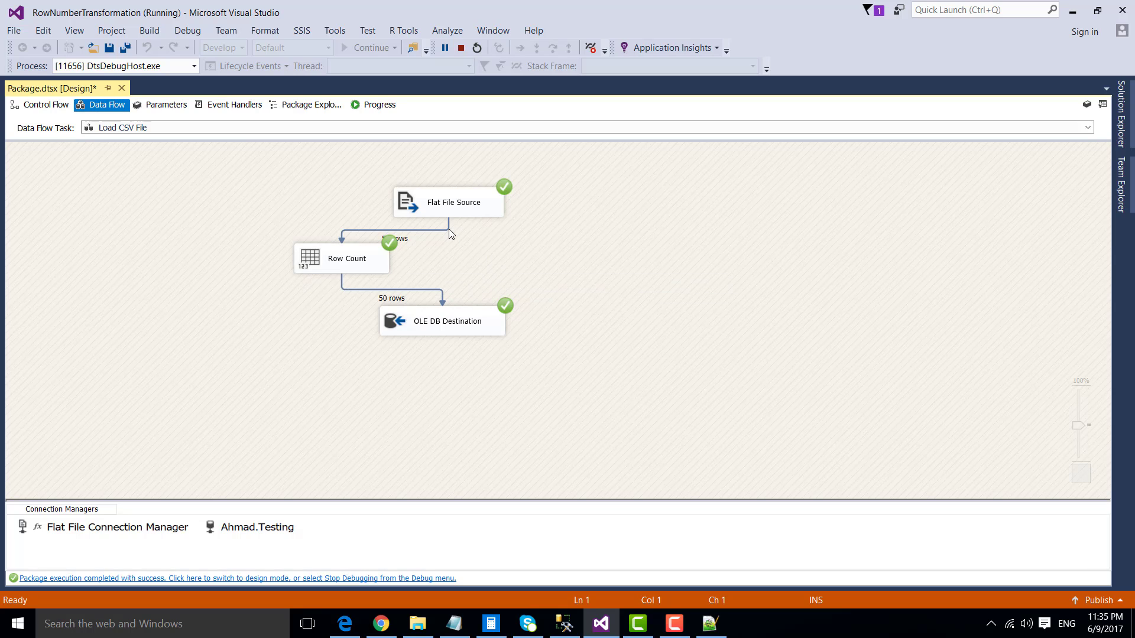